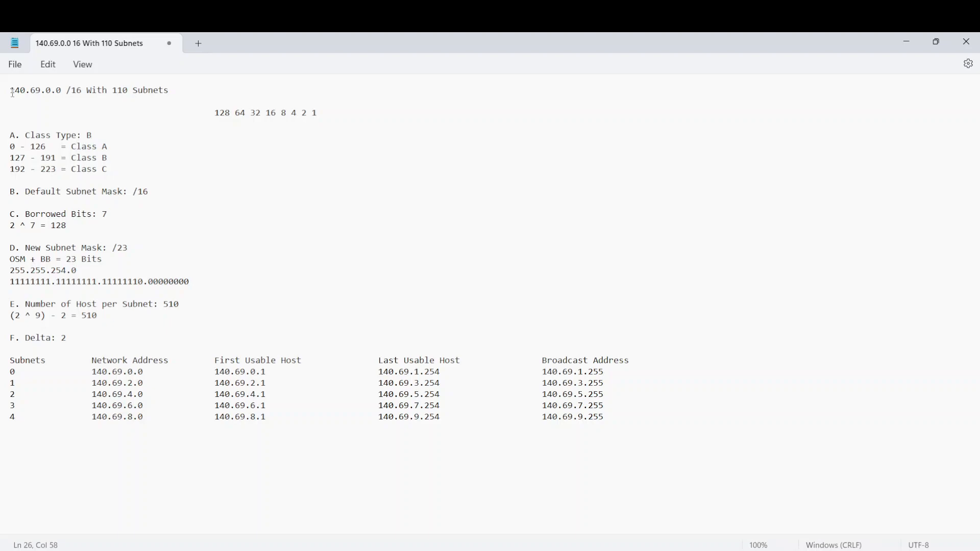
Review the 140.69.0.0 /16 network statement against the class ranges and the default subnet mask line
left_click_drag(11, 91, 27, 90)
left_click(37, 147)
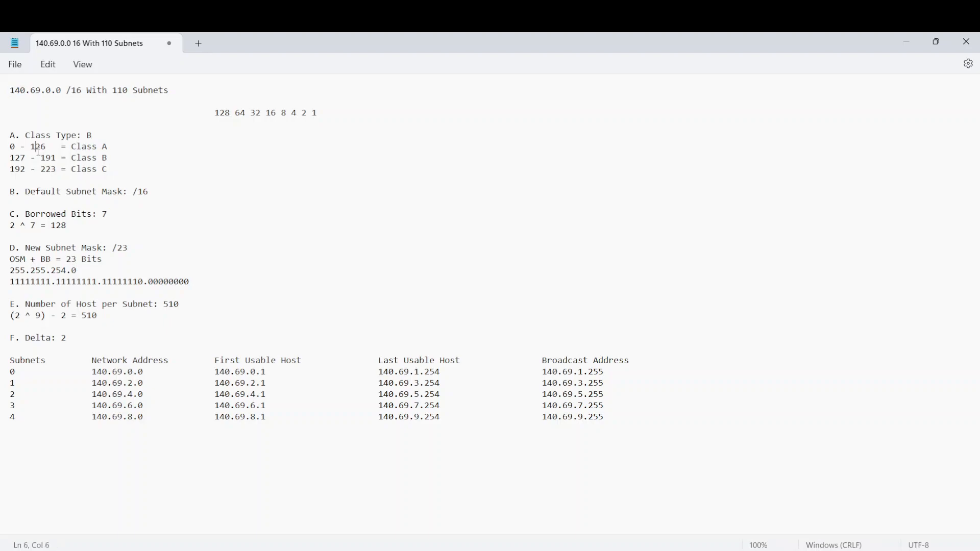
left_click(117, 151)
left_click(98, 138)
left_click(68, 192)
left_click_drag(10, 91, 176, 90)
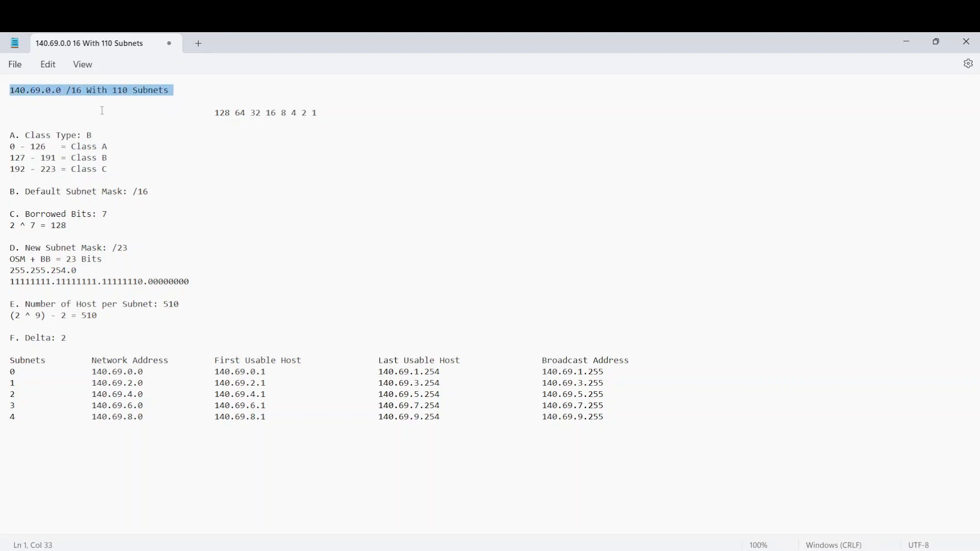
left_click(81, 91)
left_click_drag(82, 91, 65, 91)
left_click(152, 188)
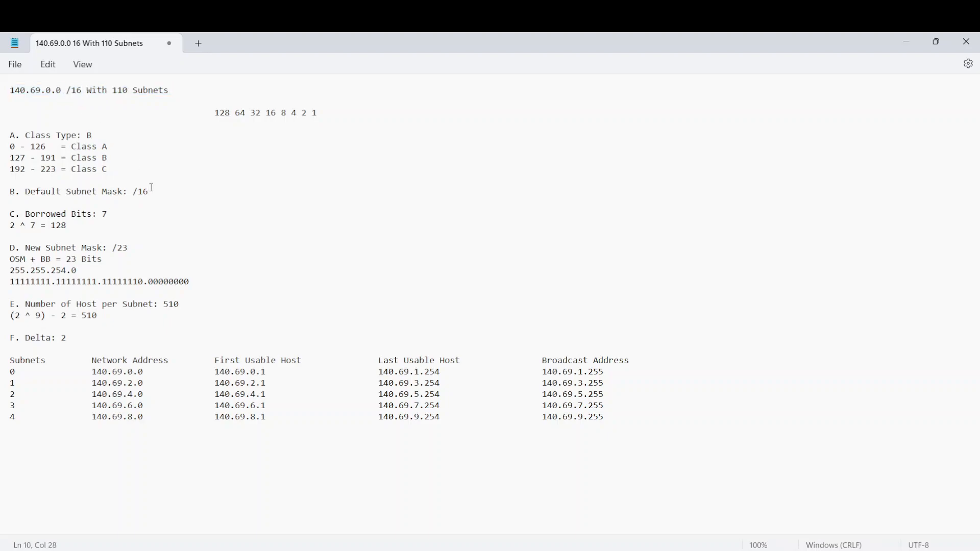
Examine how the borrowed bits are derived from the 110 required subnets using the power-of-two calculation
left_click(120, 206)
left_click(119, 211)
double_click(103, 211)
left_click(90, 214)
left_click_drag(113, 91, 170, 92)
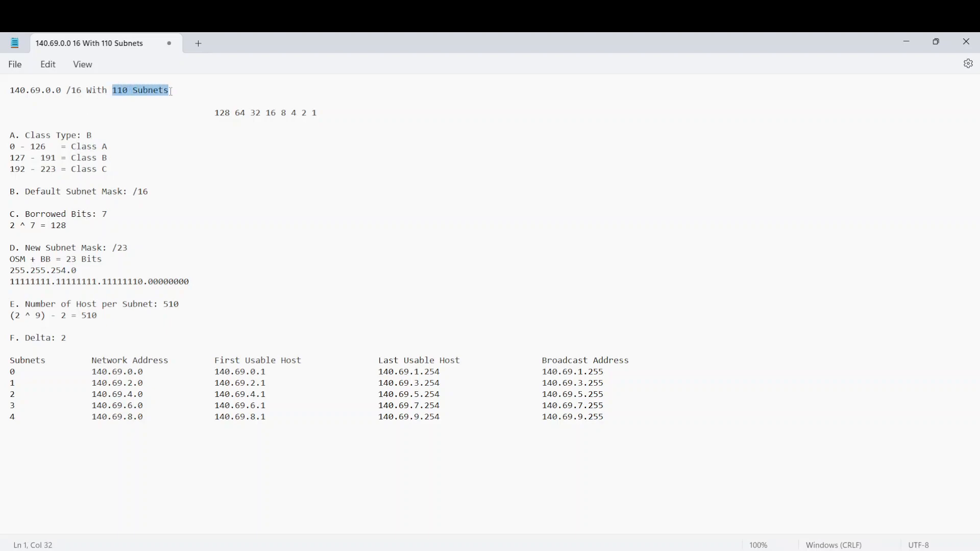
left_click(114, 91)
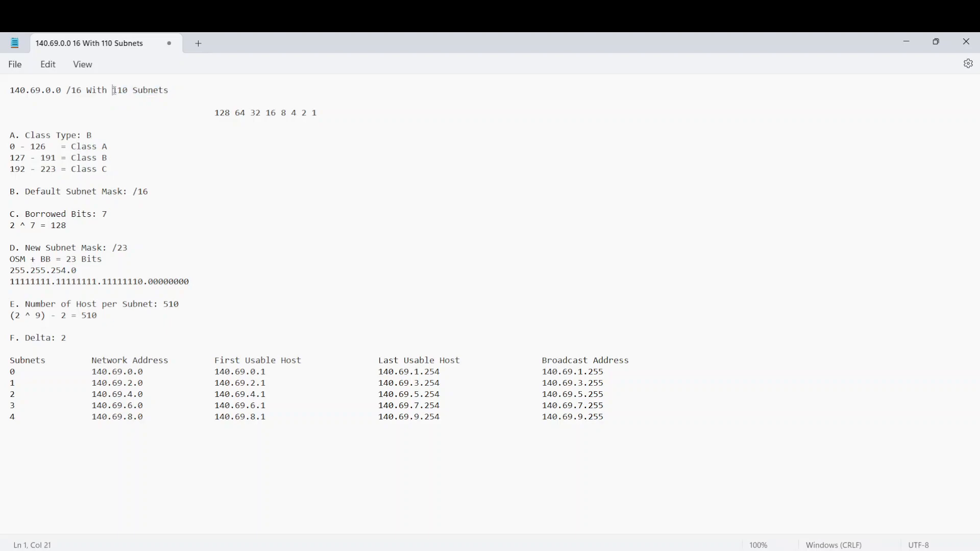
left_click(15, 226)
double_click(33, 226)
left_click(107, 214)
left_click(16, 226)
left_click(114, 90)
left_click_drag(113, 89, 171, 92)
left_click(123, 92)
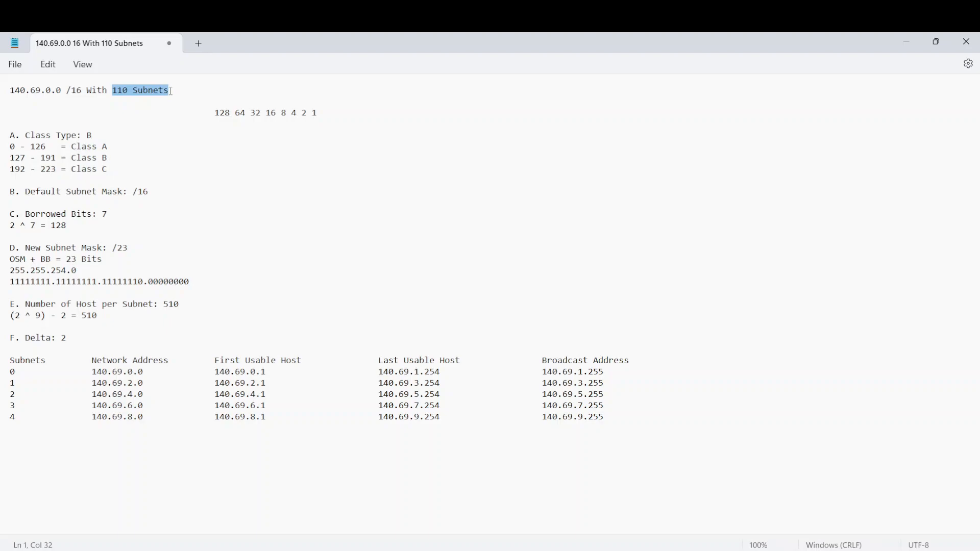
left_click(169, 222)
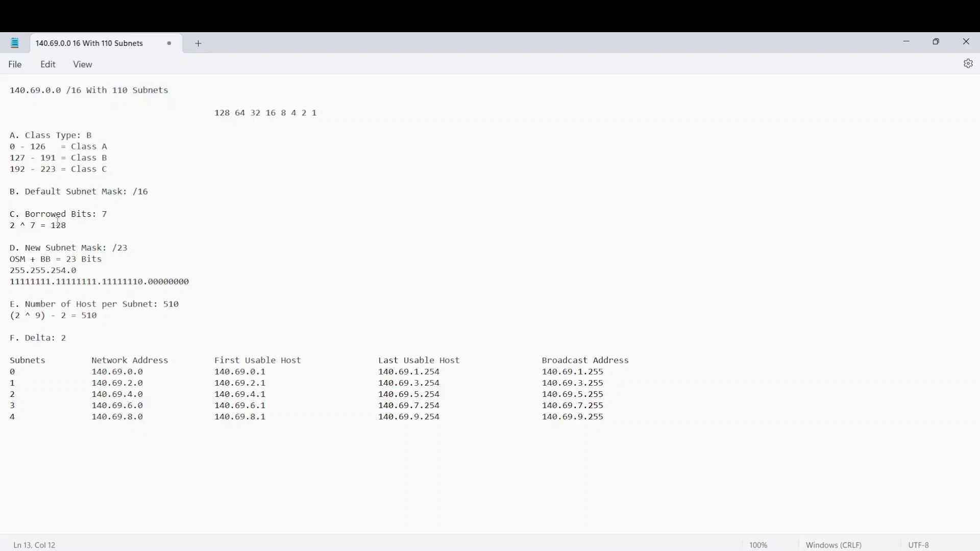
left_click_drag(51, 226, 68, 227)
left_click(38, 226)
double_click(37, 226)
left_click(35, 228)
left_click(67, 227)
left_click_drag(128, 90, 113, 90)
left_click_drag(101, 215, 106, 218)
Examine the new subnet mask section, comparing the bit sum, the dotted-decimal mask and its binary octets
left_click(88, 248)
left_click(72, 259)
left_click(147, 193)
key("Down")
left_click(12, 283)
left_click_drag(11, 283, 51, 281)
left_click(52, 281)
left_click_drag(57, 282, 98, 282)
left_click(103, 282)
left_click_drag(137, 283, 114, 284)
left_click(144, 283)
left_click(138, 318)
left_click_drag(80, 271, 8, 271)
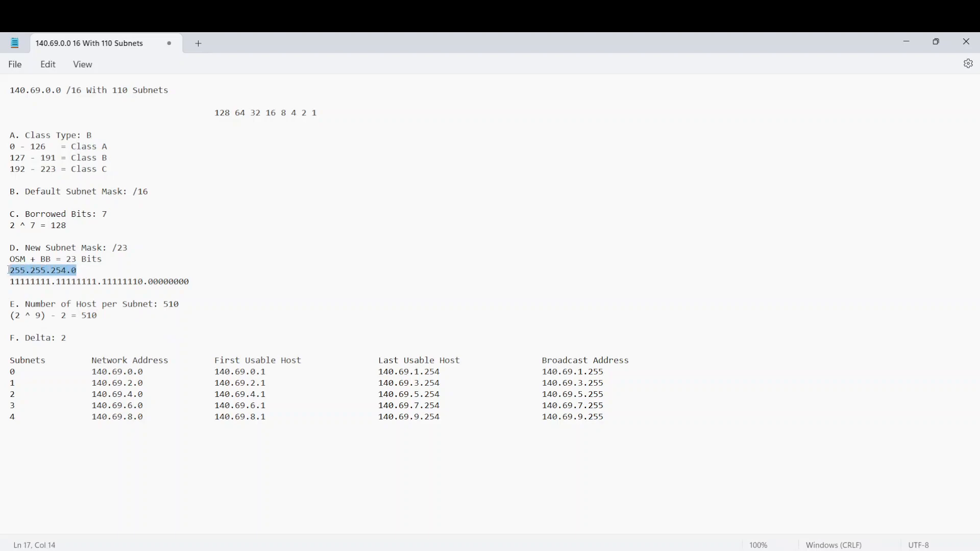
left_click(22, 270)
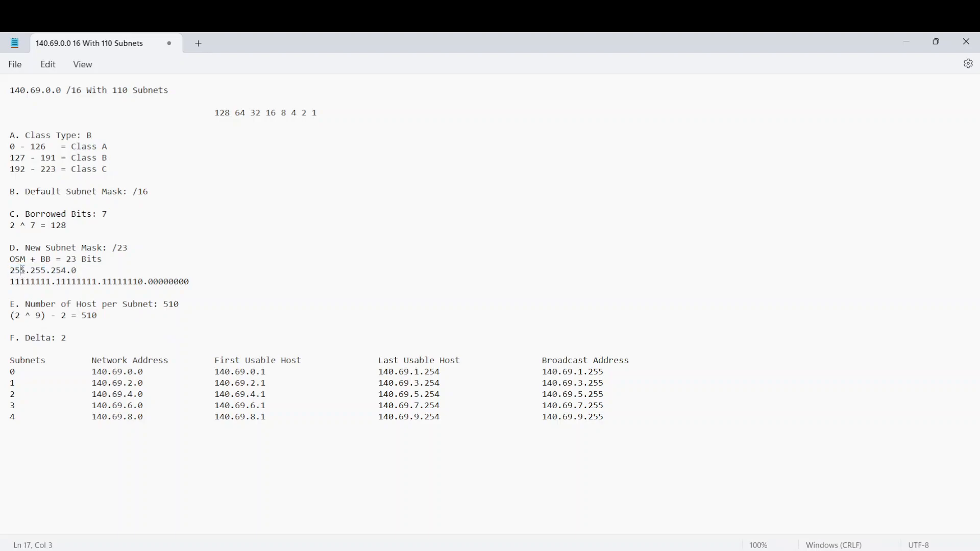
left_click(115, 267)
left_click_drag(110, 268, 8, 270)
left_click(106, 259)
Check the hosts-per-subnet formula against the zero bits in the binary form of the new mask
left_click(56, 304)
left_click(28, 303)
left_click(20, 315)
left_click(31, 316)
left_click_drag(140, 282, 195, 281)
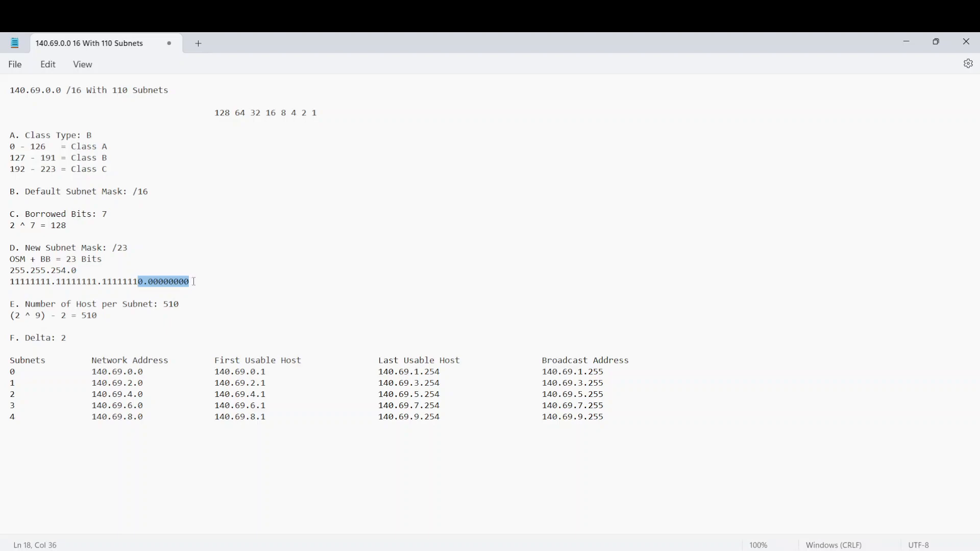
left_click(189, 284)
left_click_drag(190, 283, 140, 283)
left_click(42, 316)
left_click_drag(193, 283, 151, 288)
left_click(139, 282)
left_click(37, 315)
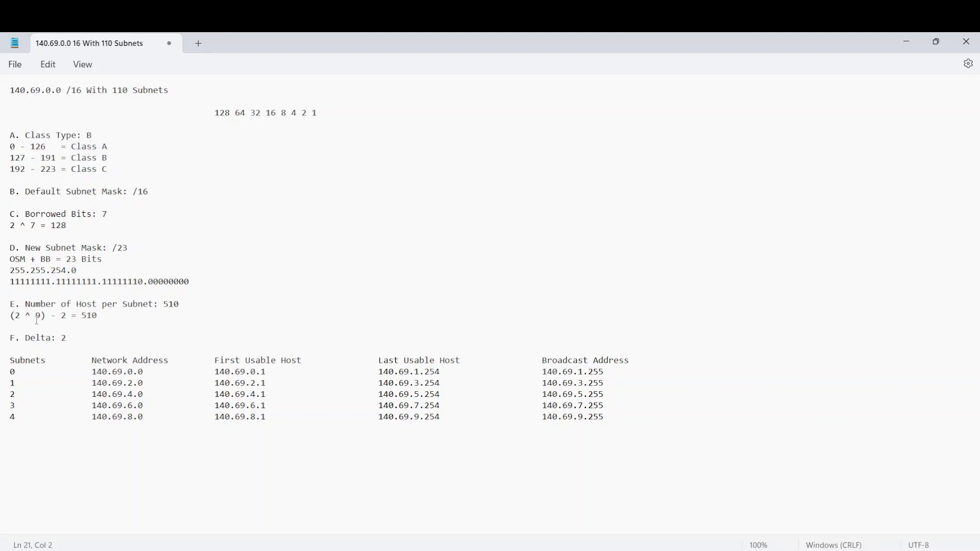
left_click_drag(100, 314, 81, 316)
Examine how the delta follows from the last one bit of the mask's third octet and the binary place values
left_click(67, 338)
left_click_drag(85, 339, 57, 339)
left_click(74, 341)
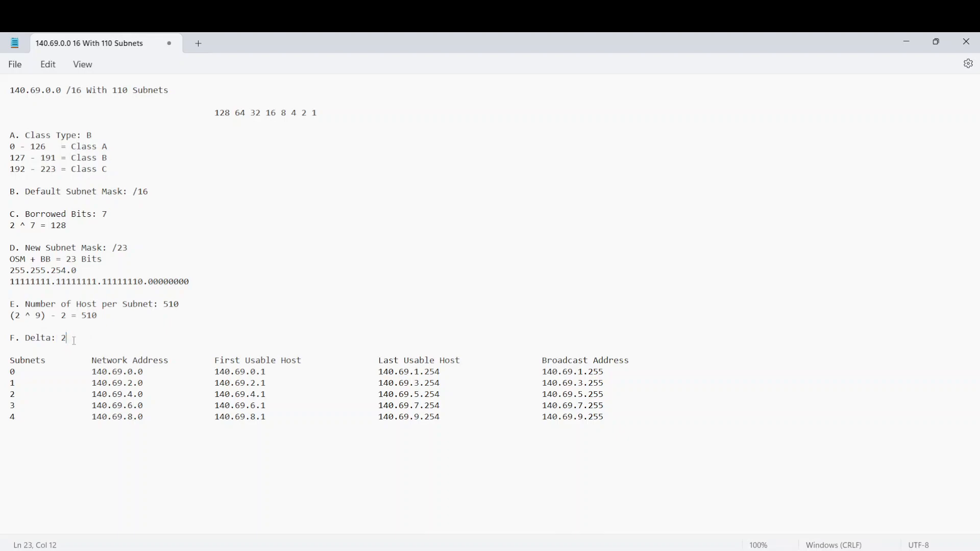
left_click_drag(138, 282, 136, 282)
left_click(136, 282)
left_click_drag(216, 113, 228, 116)
left_click(109, 280)
left_click(240, 113)
left_click(291, 113)
left_click_drag(133, 281, 138, 282)
left_click_drag(307, 113, 302, 114)
left_click(306, 113)
Review the Network Address column for subnets 0 to 4, comparing it with the original network and the delta
left_click(49, 368)
left_click(108, 383)
double_click(131, 383)
left_click(114, 282)
left_click(137, 282)
left_click_drag(137, 282, 135, 282)
left_click(129, 382)
left_click_drag(92, 372, 153, 375)
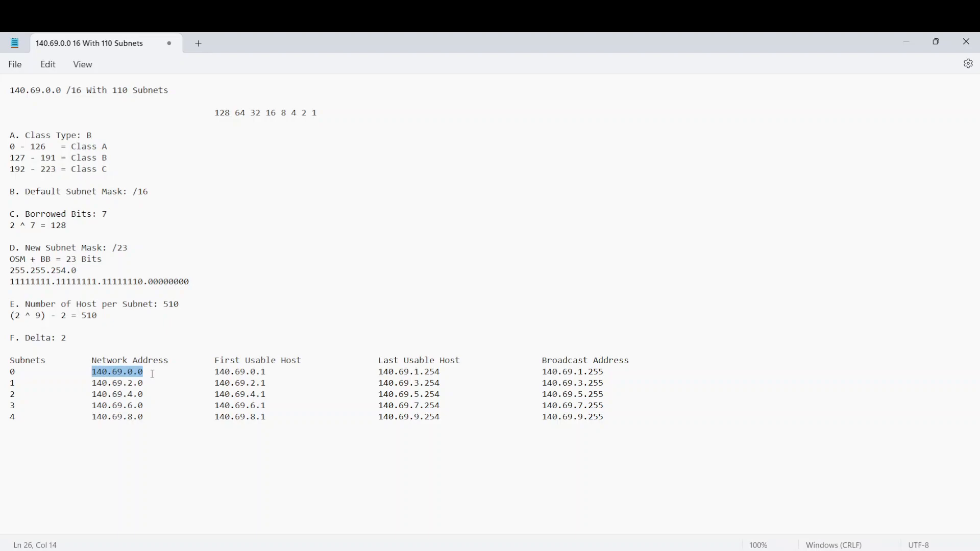
left_click(26, 90)
left_click_drag(11, 90, 63, 89)
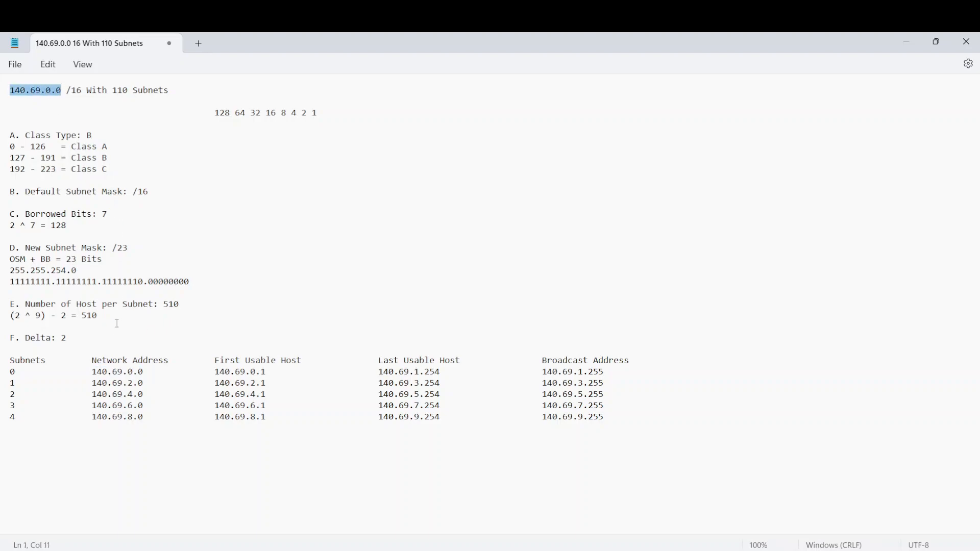
left_click(109, 376)
left_click_drag(92, 372, 148, 372)
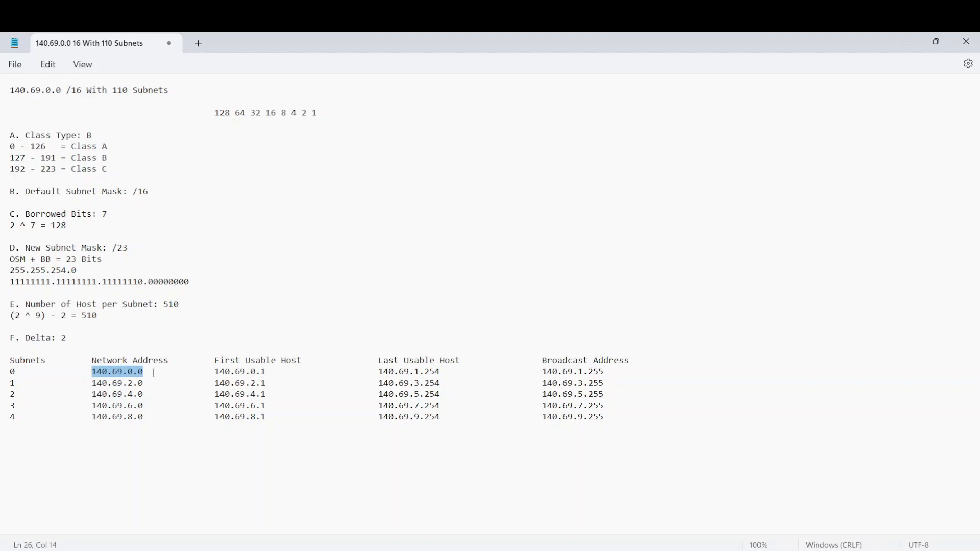
left_click(139, 383)
left_click(102, 386)
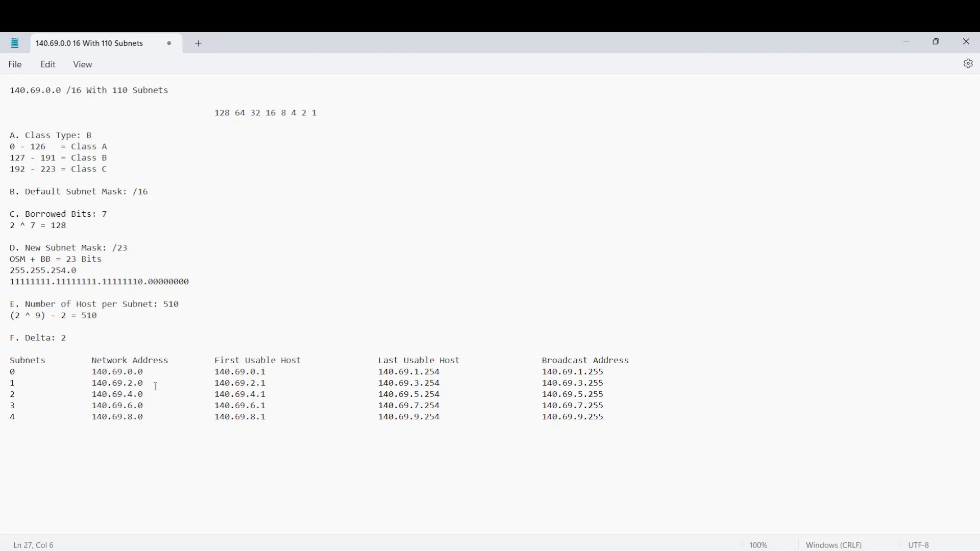
left_click_drag(92, 394, 145, 418)
left_click(94, 417)
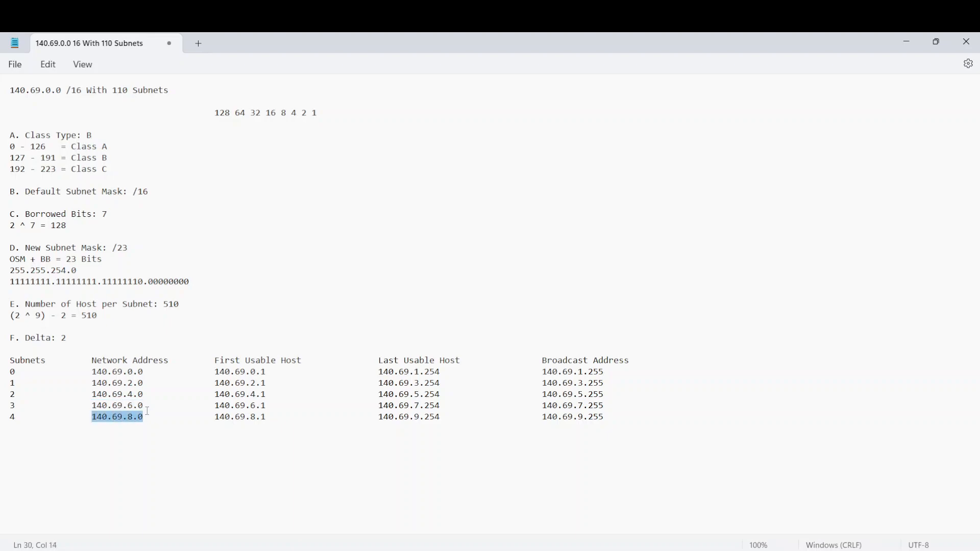
Compare the first and last usable host addresses in the subnet table with their network addresses
left_click(214, 371)
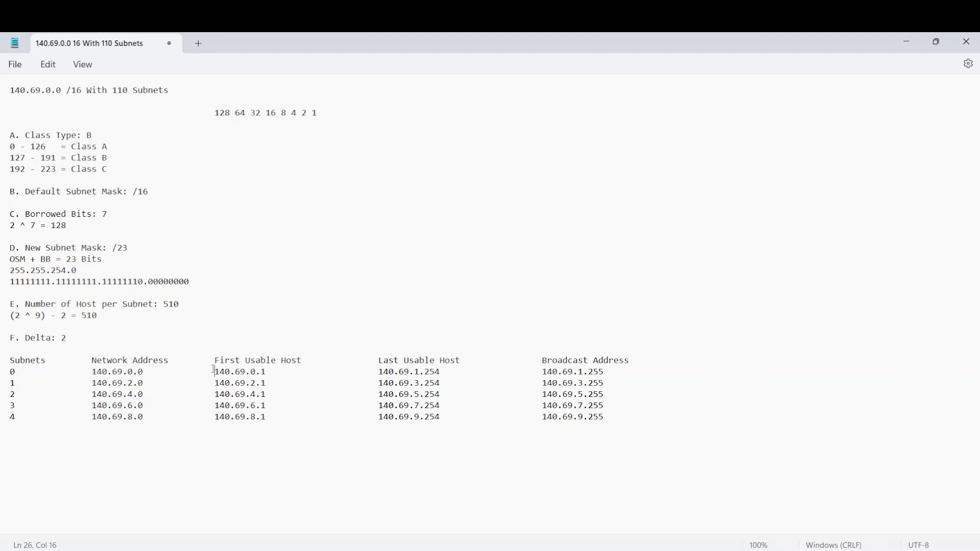
left_click_drag(214, 370, 269, 372)
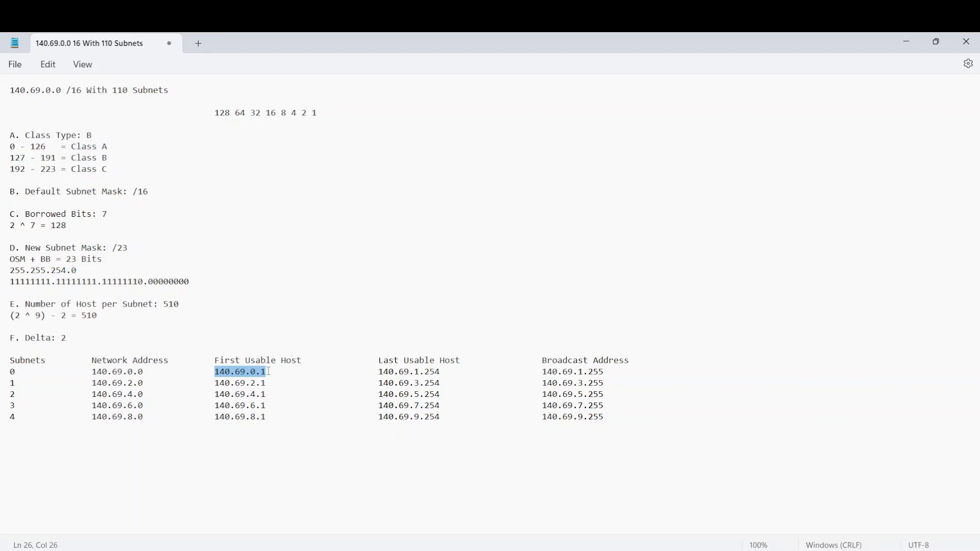
left_click_drag(214, 384, 268, 384)
left_click(256, 385)
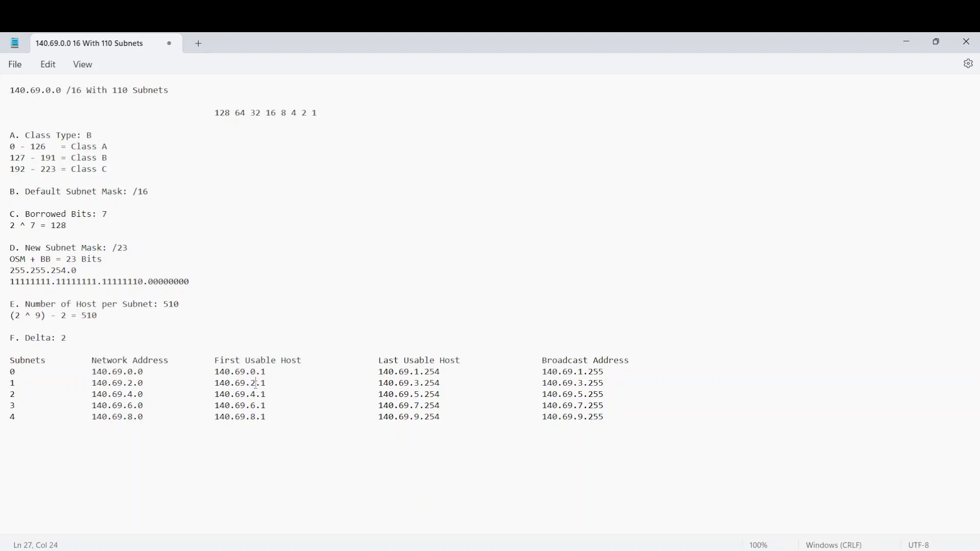
left_click_drag(91, 383, 146, 388)
left_click(214, 383)
left_click(403, 382)
left_click(250, 386)
left_click_drag(251, 373, 258, 374)
left_click_drag(380, 382, 445, 383)
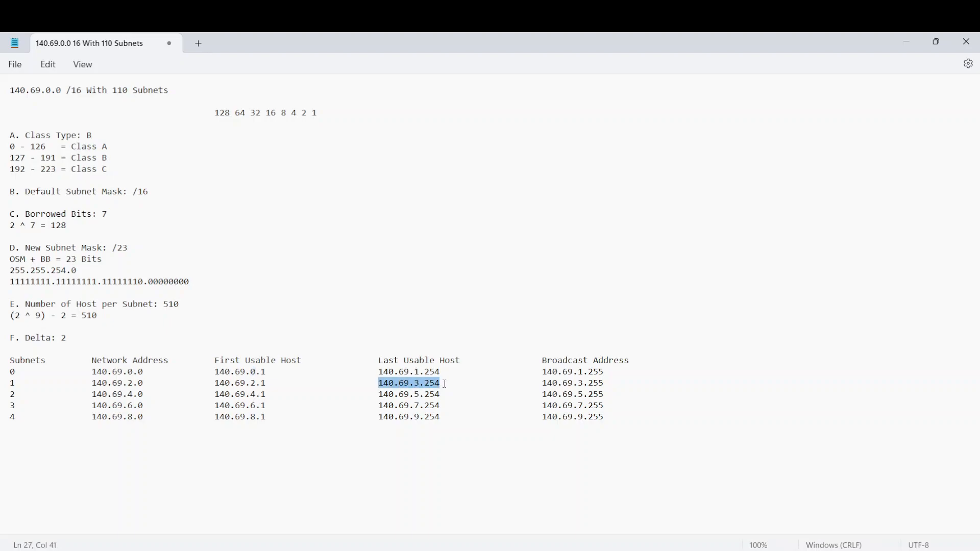
Review the Broadcast Address column row by row and the subnet table's header row
left_click(563, 372)
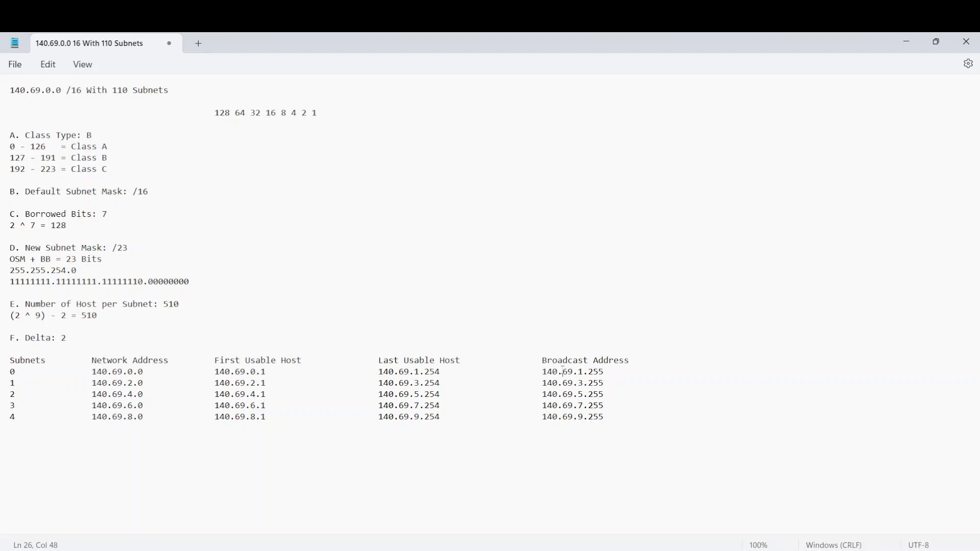
left_click_drag(543, 372, 603, 373)
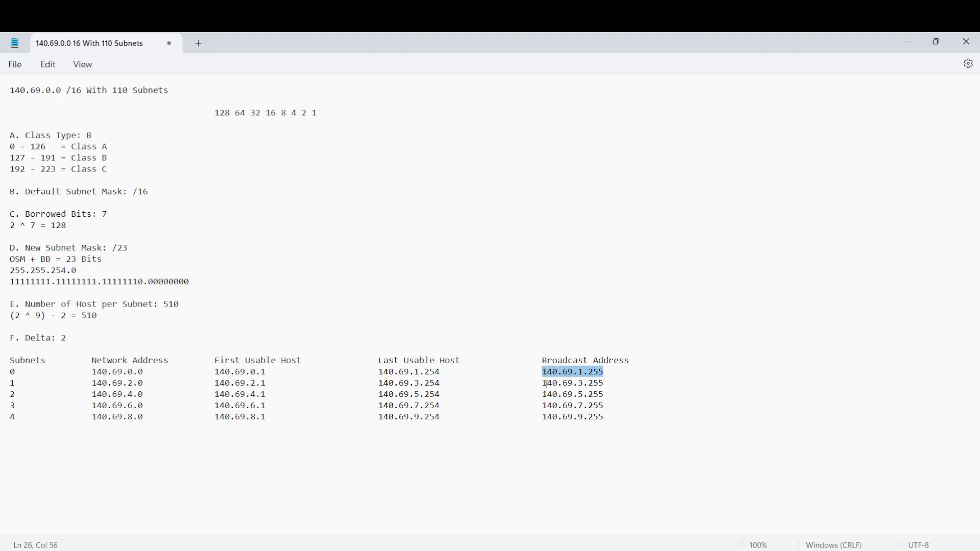
left_click_drag(542, 385, 608, 384)
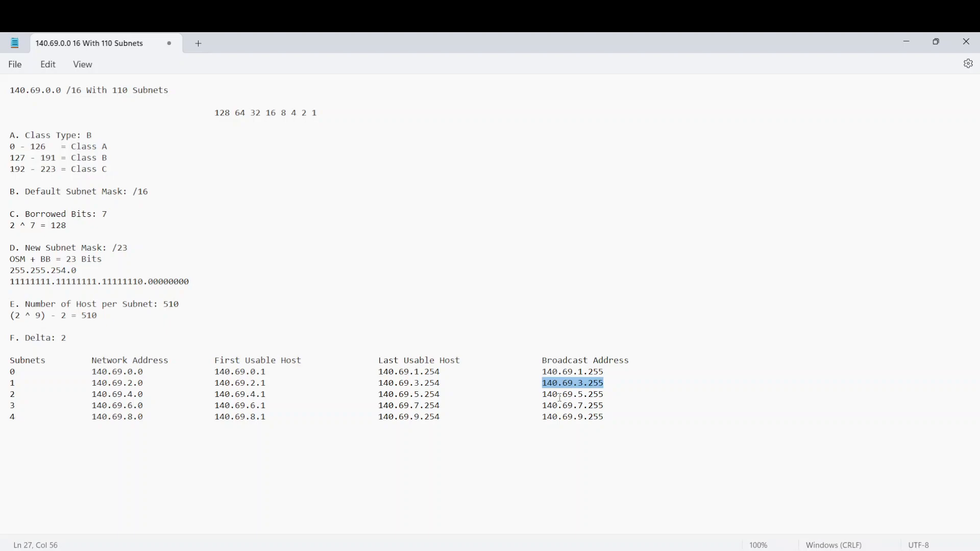
left_click_drag(544, 394, 603, 396)
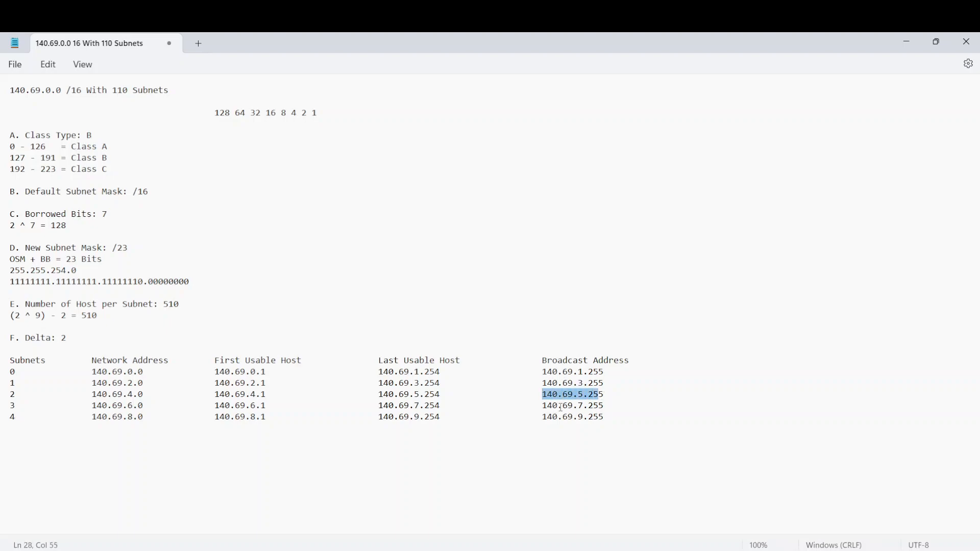
left_click_drag(557, 408, 577, 406)
left_click(606, 416)
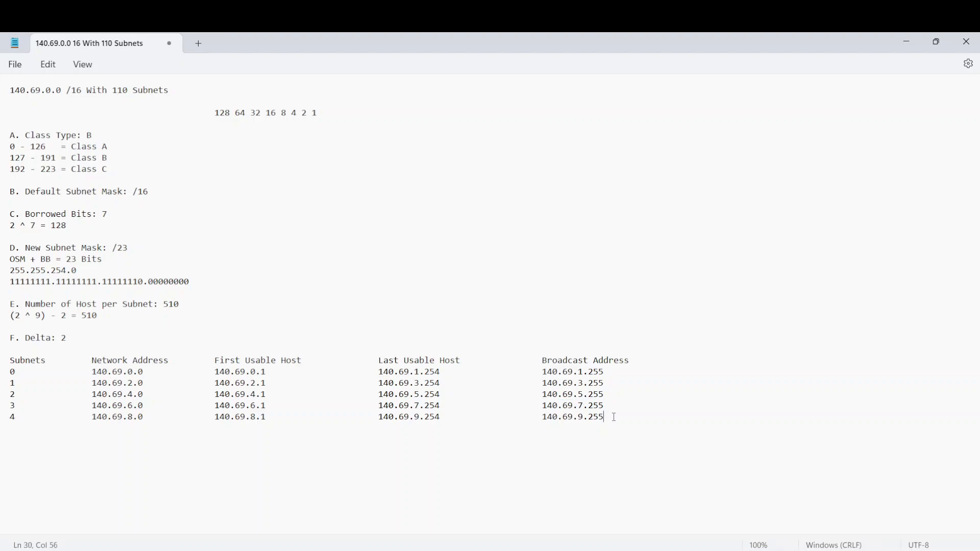
triple_click(12, 366)
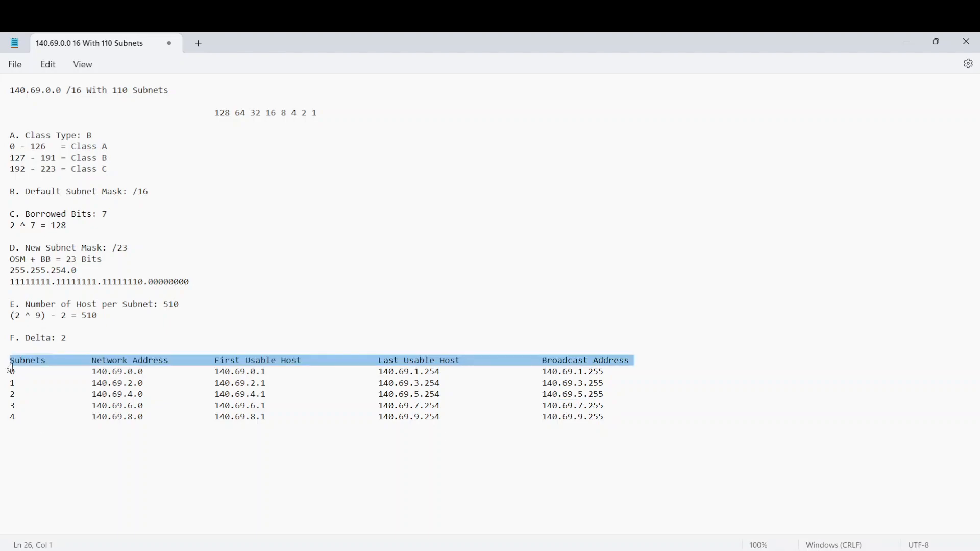
left_click(12, 364)
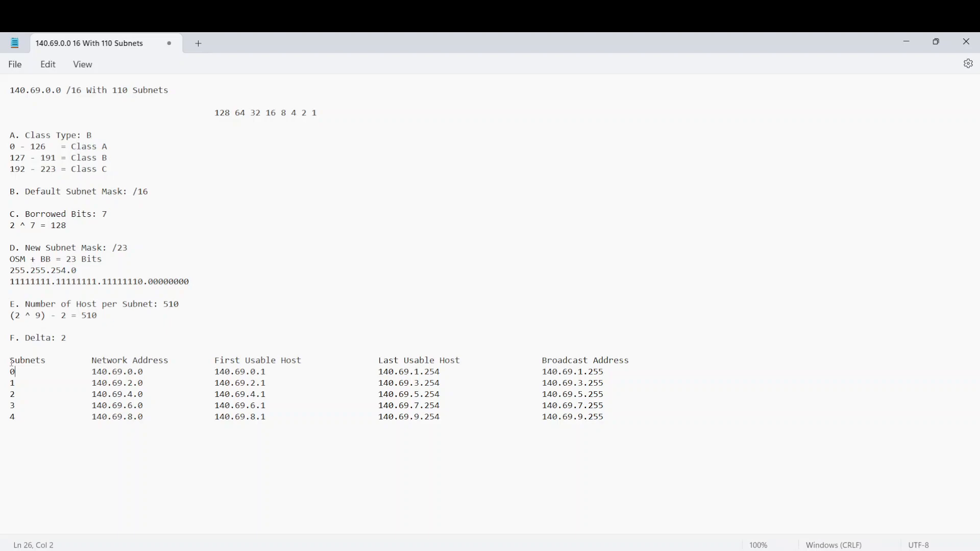
left_click(626, 416)
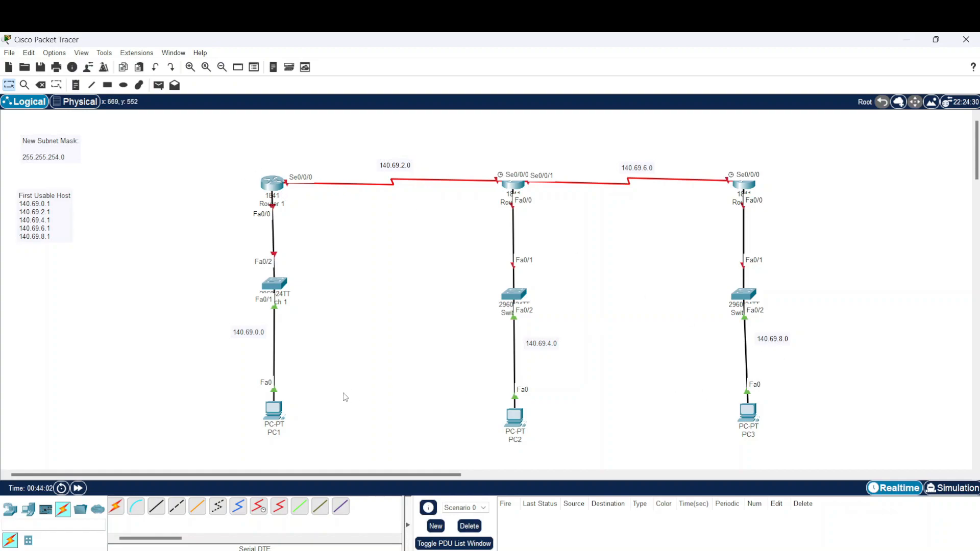
Set PC1's IPv4 default gateway to 140.69.0.1, the first usable host of its subnet
left_click(279, 415)
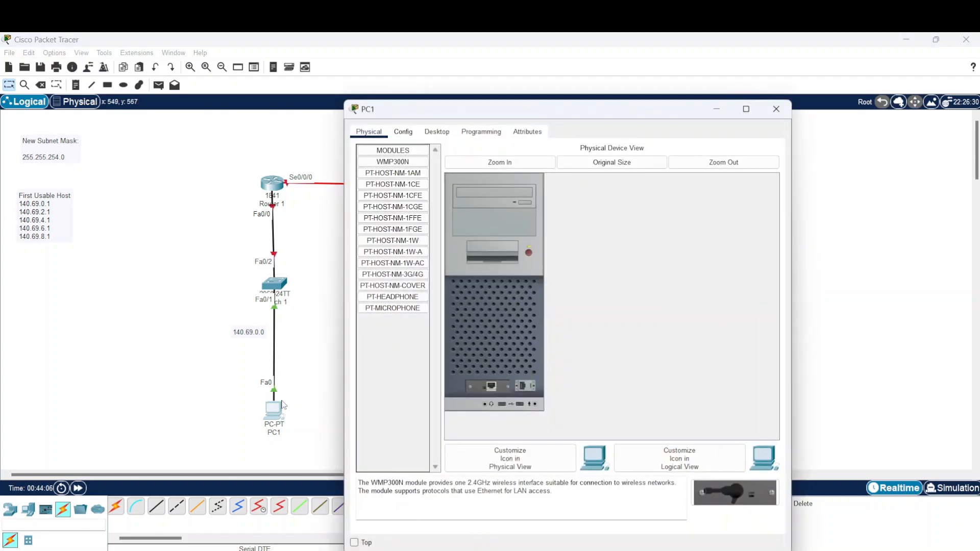
left_click(404, 134)
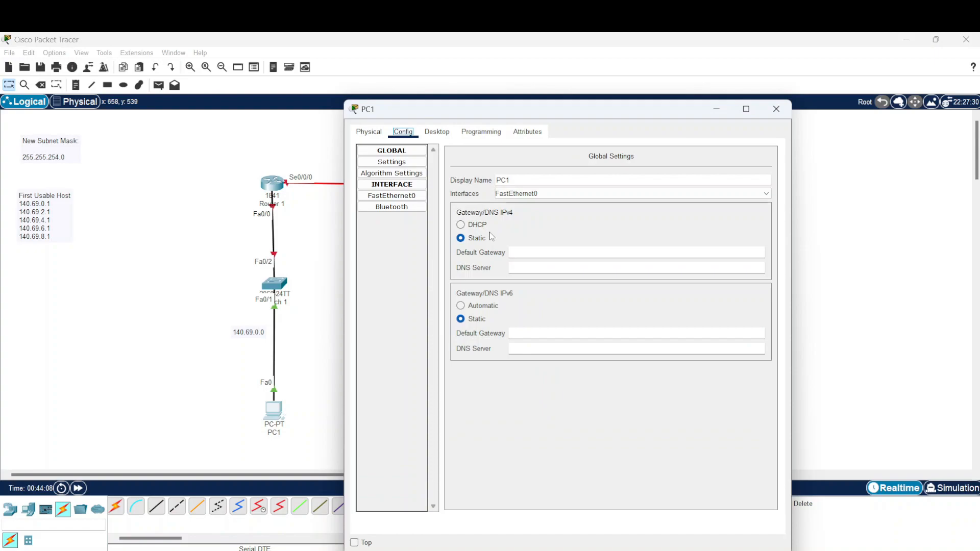
left_click(525, 248)
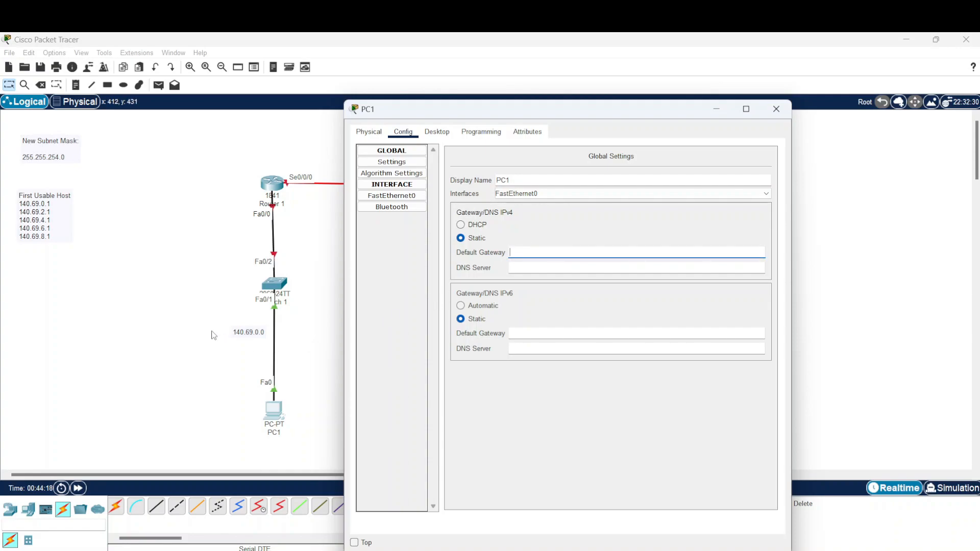
left_click(246, 333)
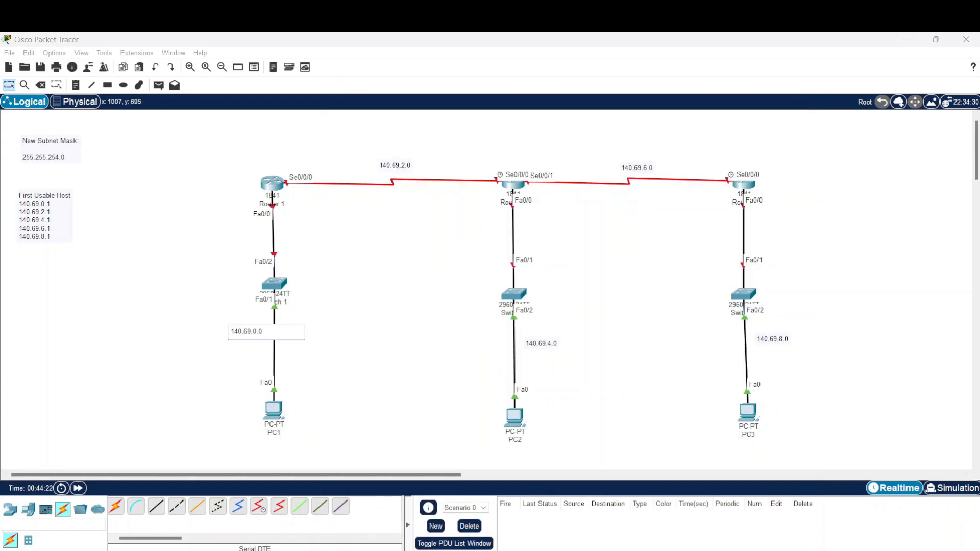
key("Escape")
left_click(583, 511)
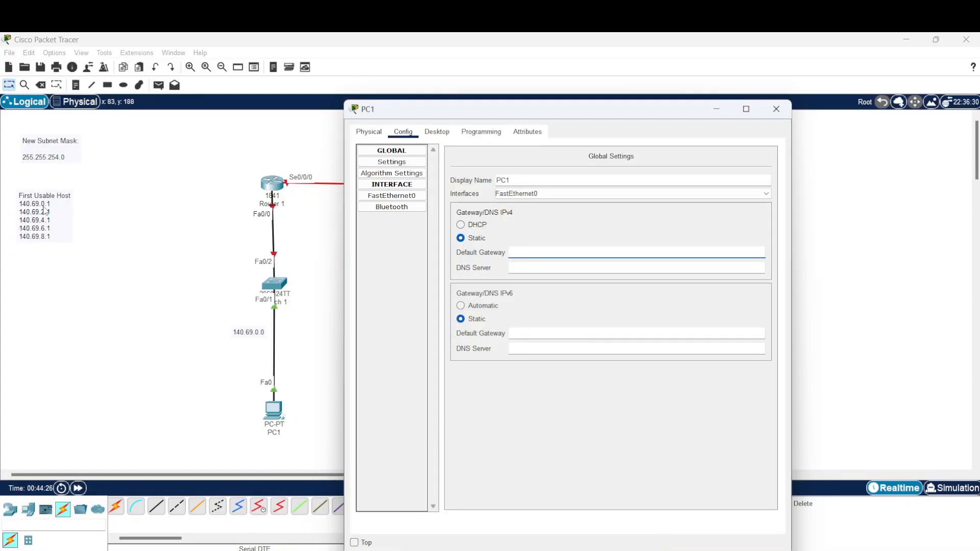
type("140.")
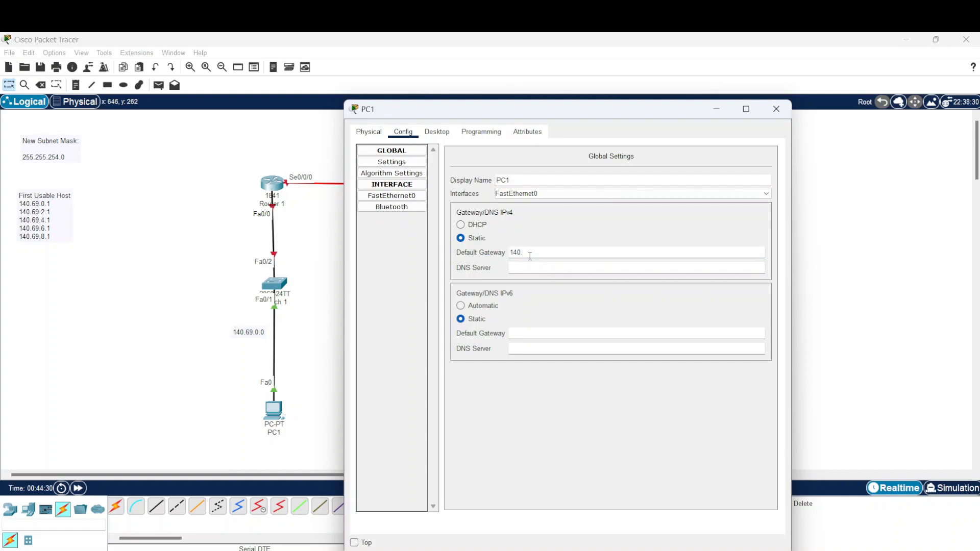
type("69.0.1")
Assign PC1 the static IPv4 address 140.69.0.2 in its IP configuration
left_click(435, 132)
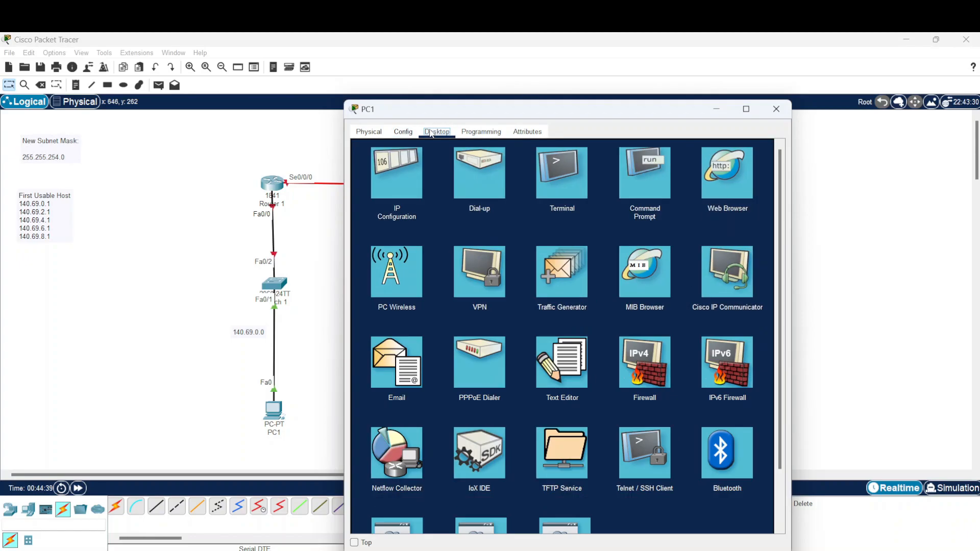
left_click(407, 180)
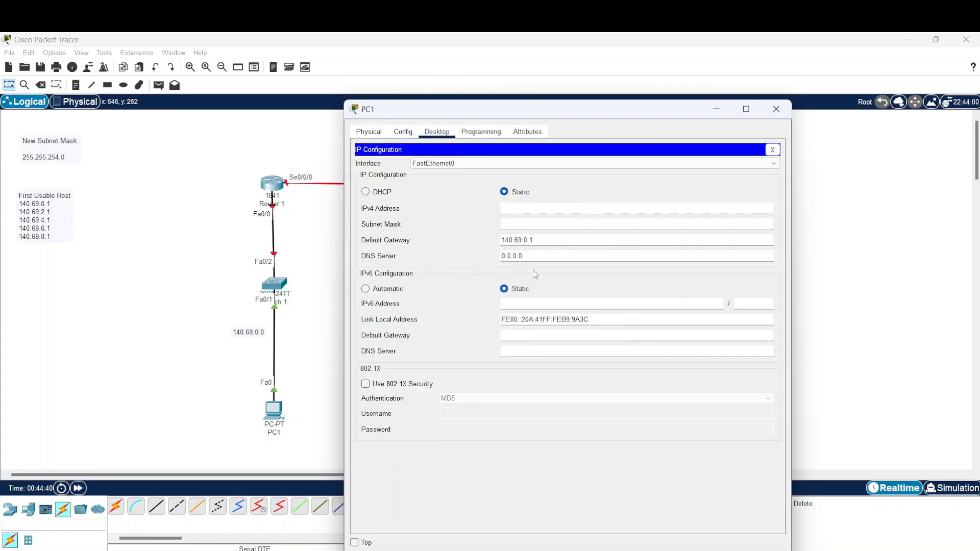
left_click(538, 211)
type("140.69.0.")
left_click(535, 239)
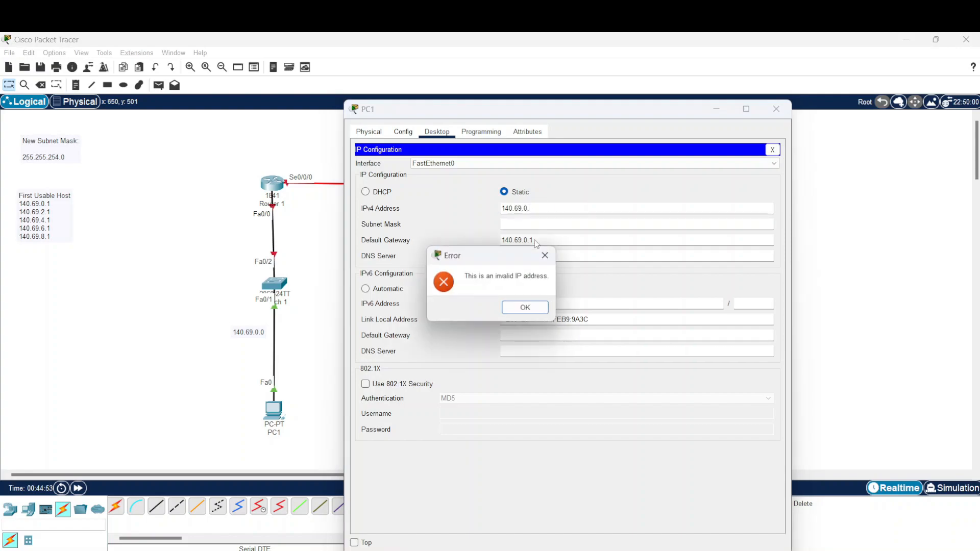
left_click(527, 306)
type("140.6")
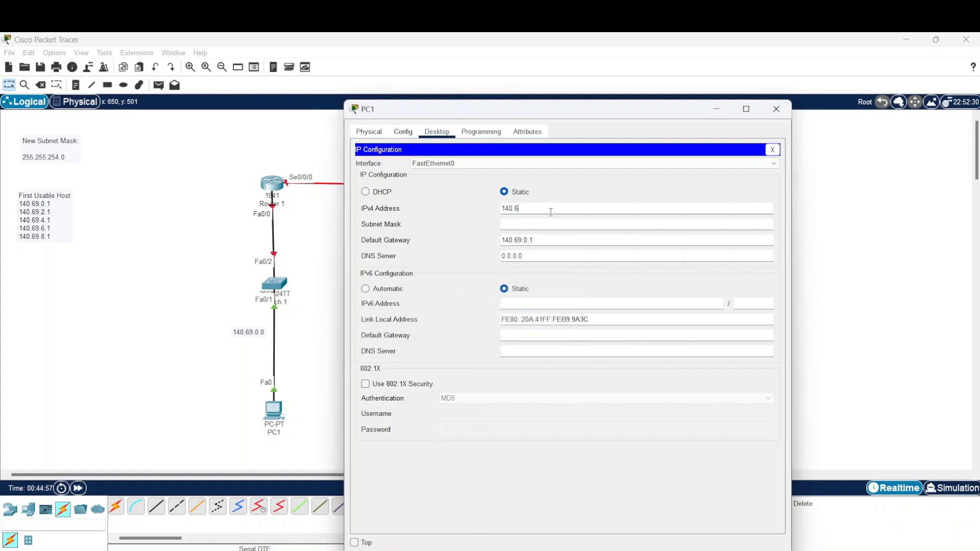
type("9.0.2")
key("Tab")
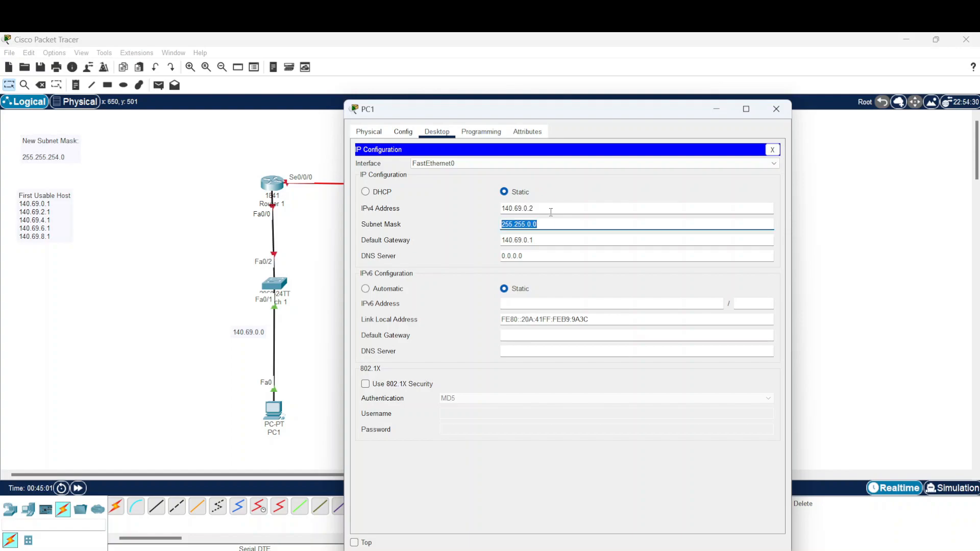
Change PC1's subnet mask to 255.255.254.0 and close its configuration
left_click(548, 220)
left_click(43, 149)
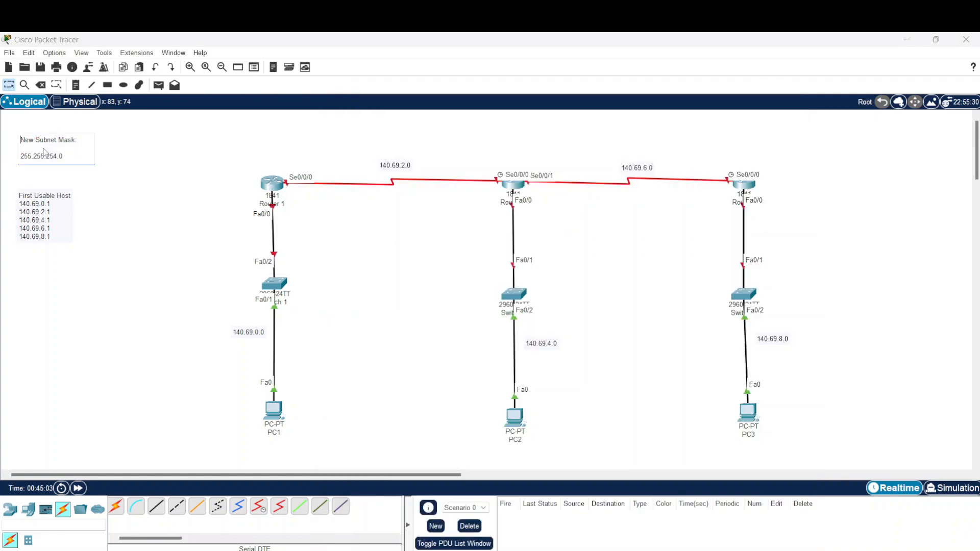
mouse_move(534, 550)
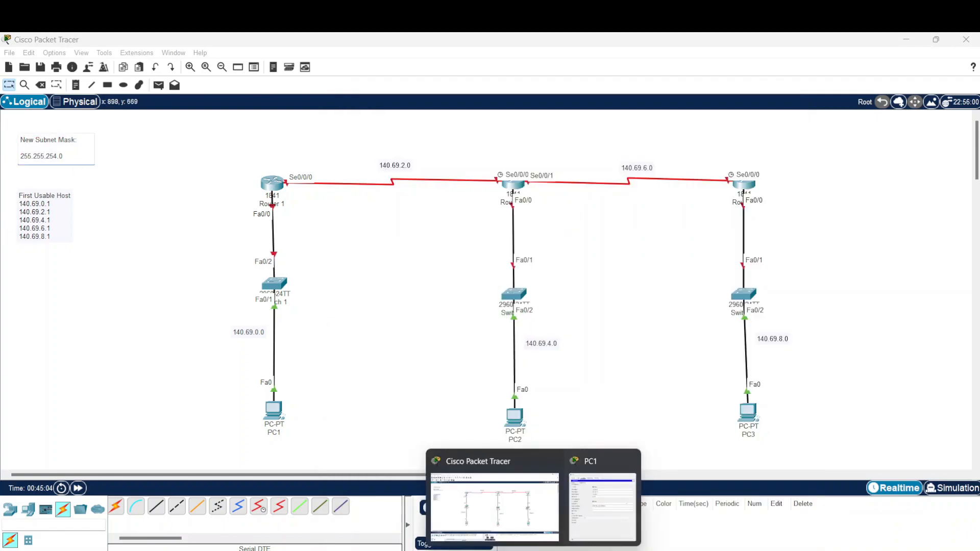
left_click(596, 532)
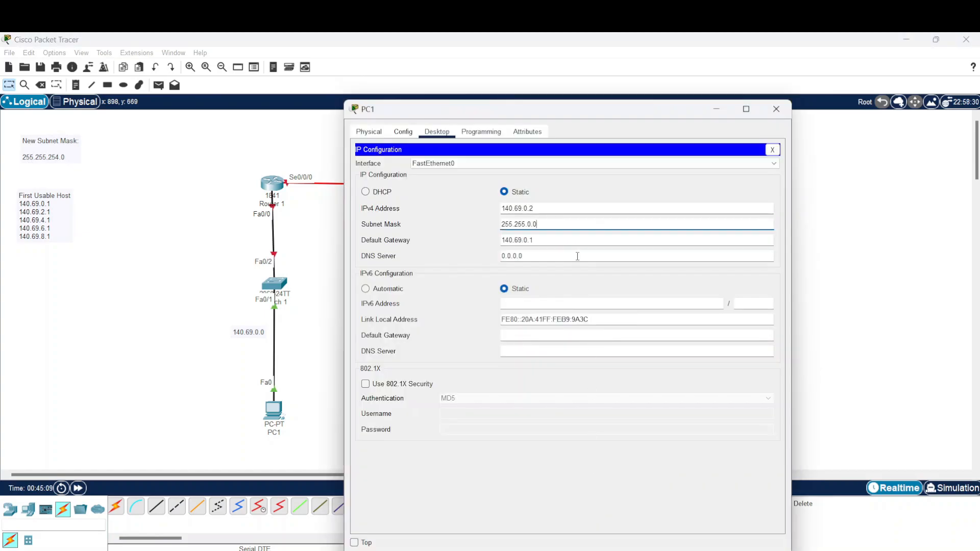
left_click(569, 210)
left_click(532, 225)
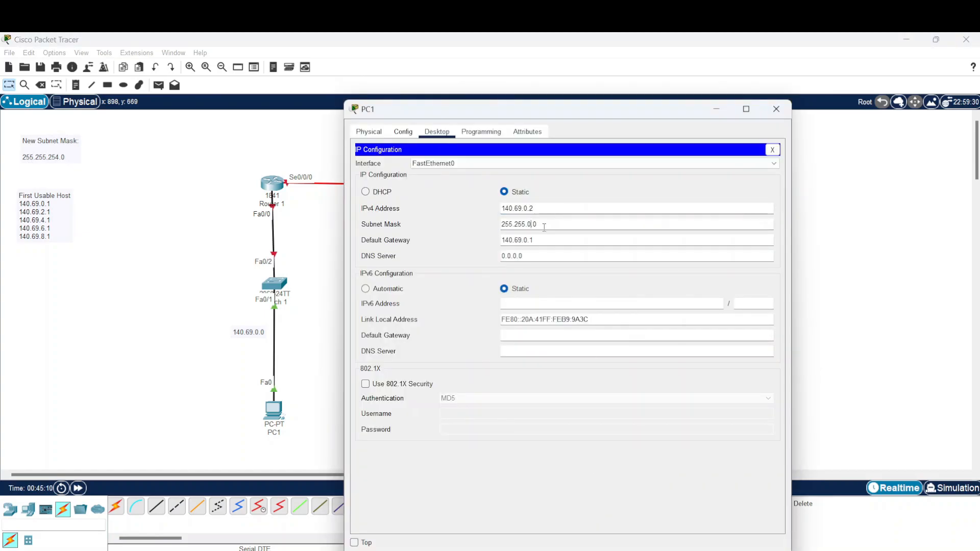
key("BackSpace")
type("254")
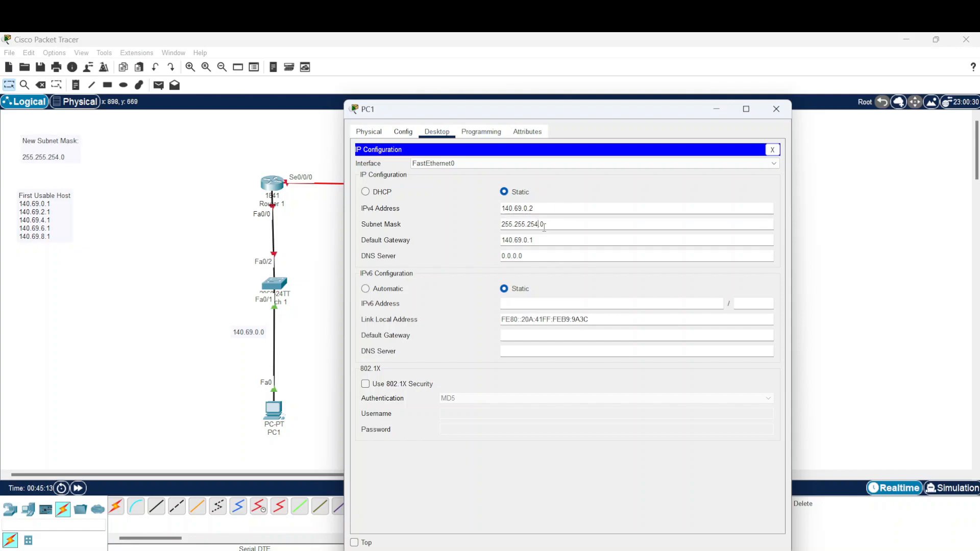
left_click(480, 249)
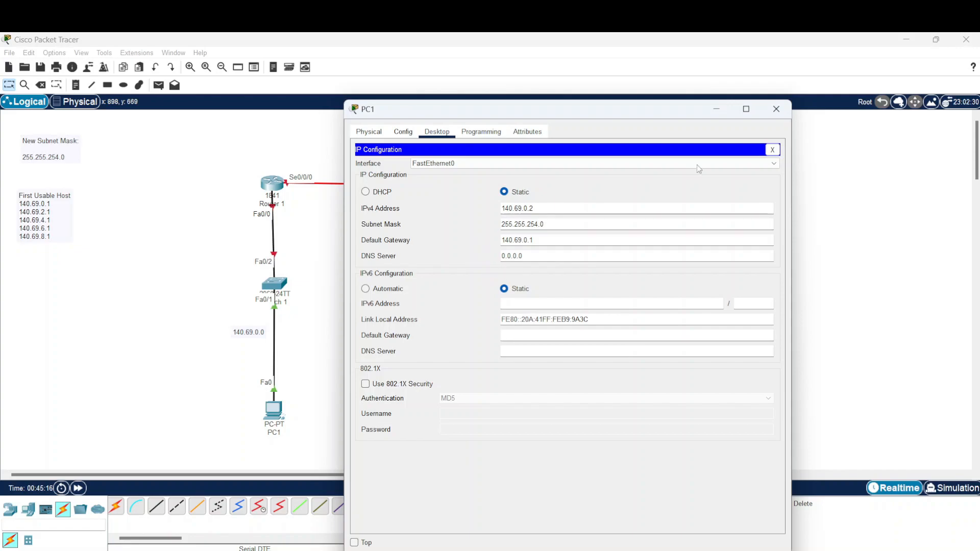
left_click(776, 109)
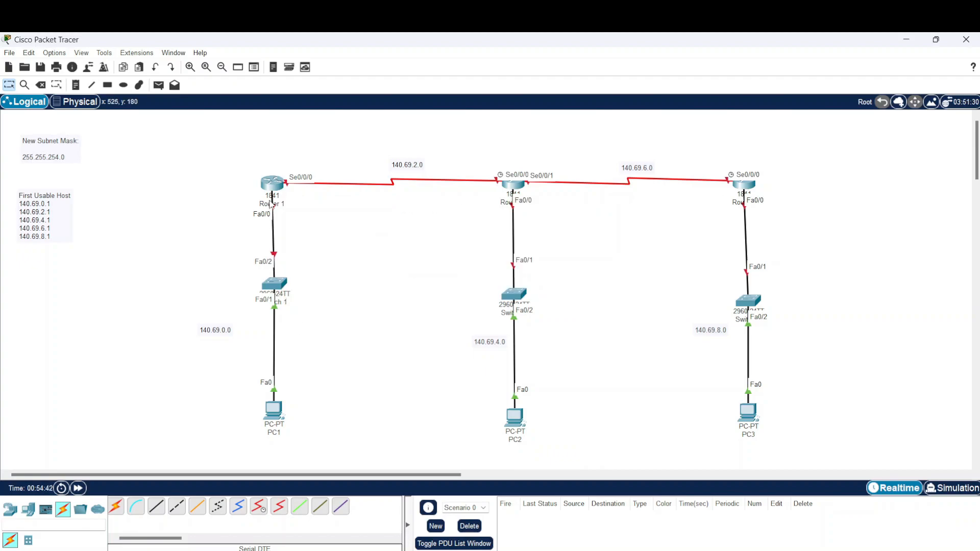
Assign the IPv4 address 140.69.0.1 to the FastEthernet0/0 interface of Router 1
left_click(272, 182)
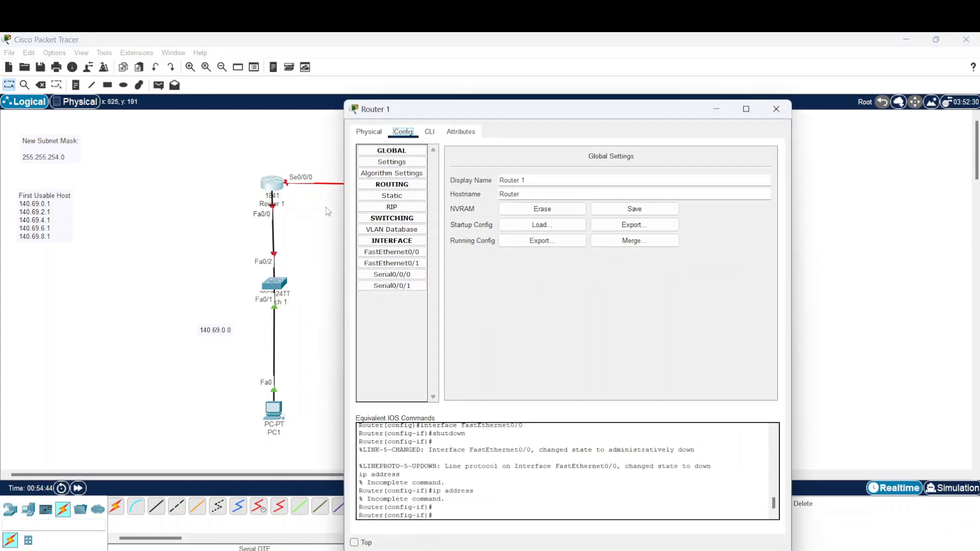
left_click(402, 253)
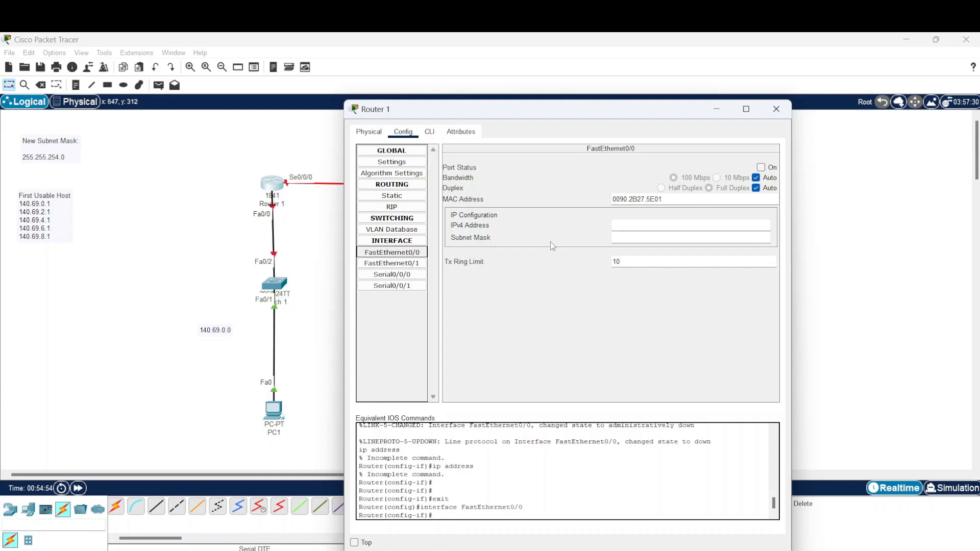
left_click(635, 221)
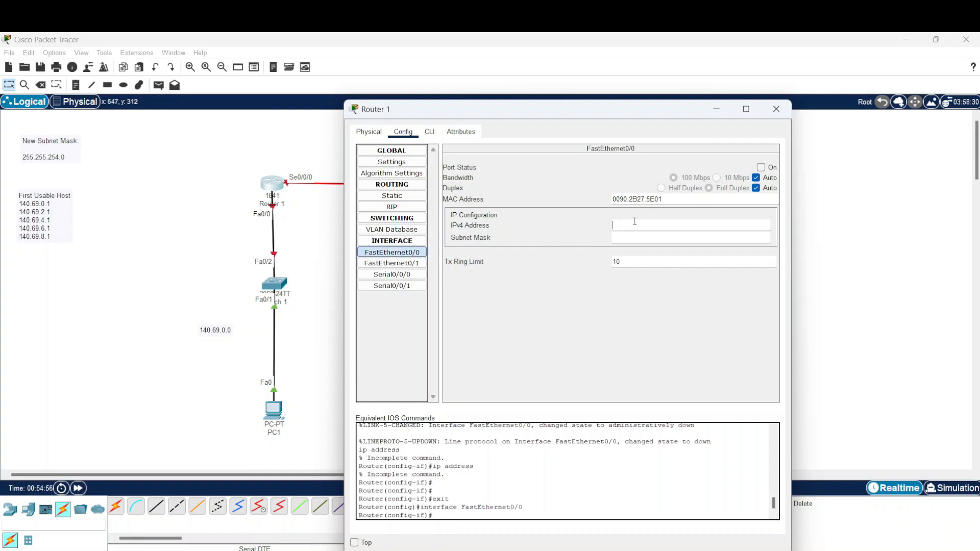
type("140.")
type("69.0.1")
Set Router 1's FastEthernet0/0 subnet mask to 255.255.254.0 and turn the port on
left_click(637, 238)
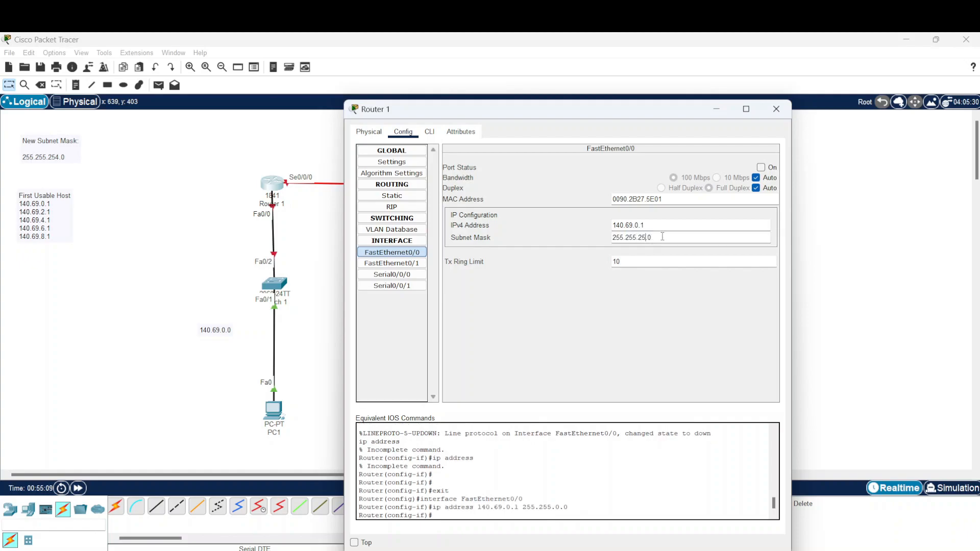
type("4.")
key("Return")
left_click(760, 167)
Save Router 1's configuration from the command line with "do wr" and close the router
left_click(429, 131)
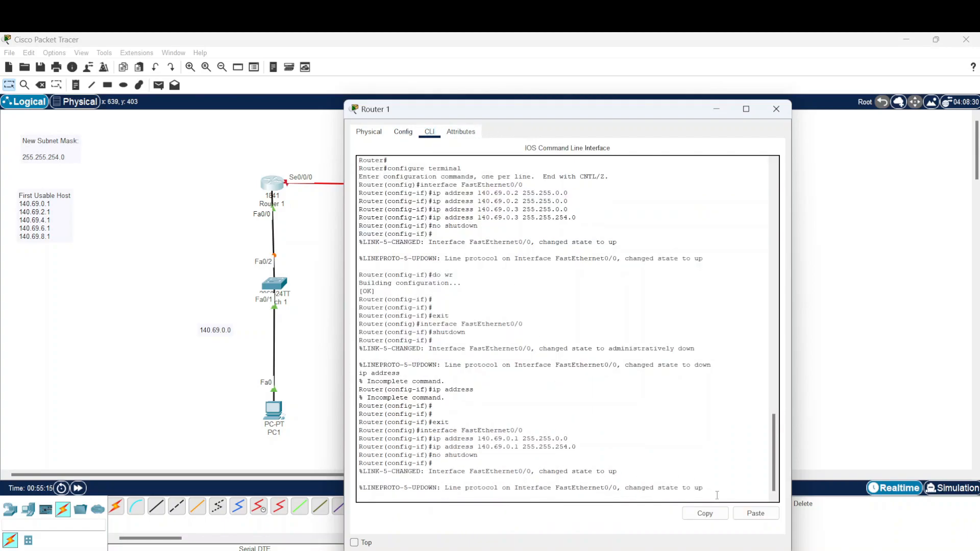
key("Return")
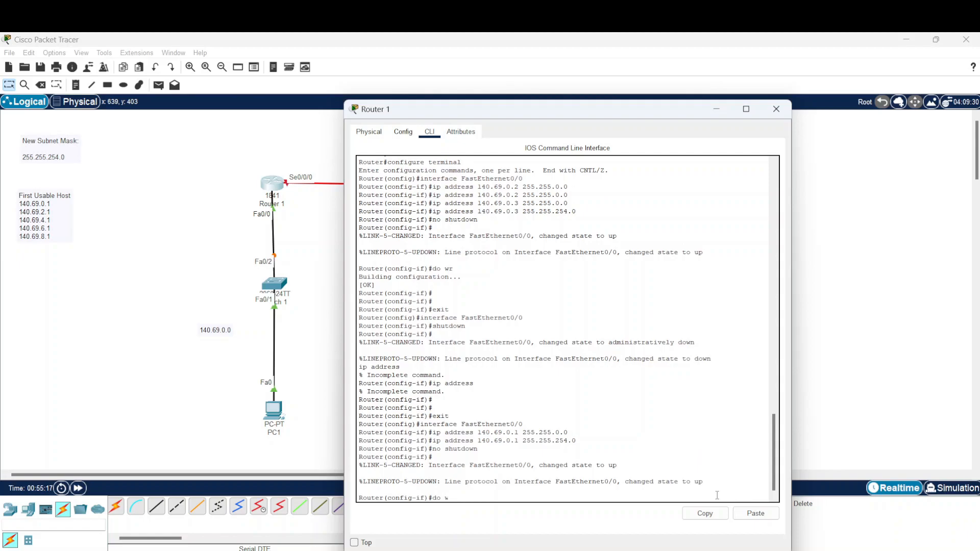
key("Return")
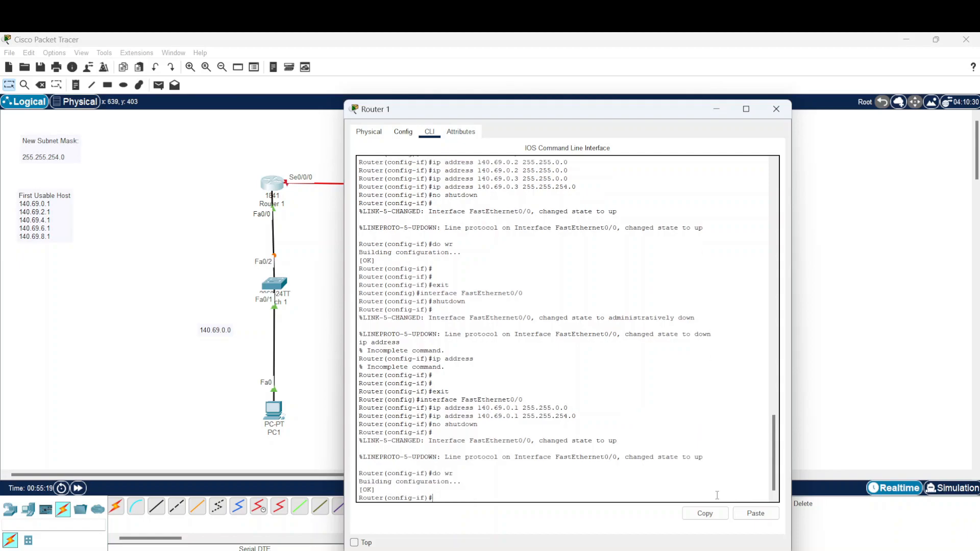
left_click(775, 109)
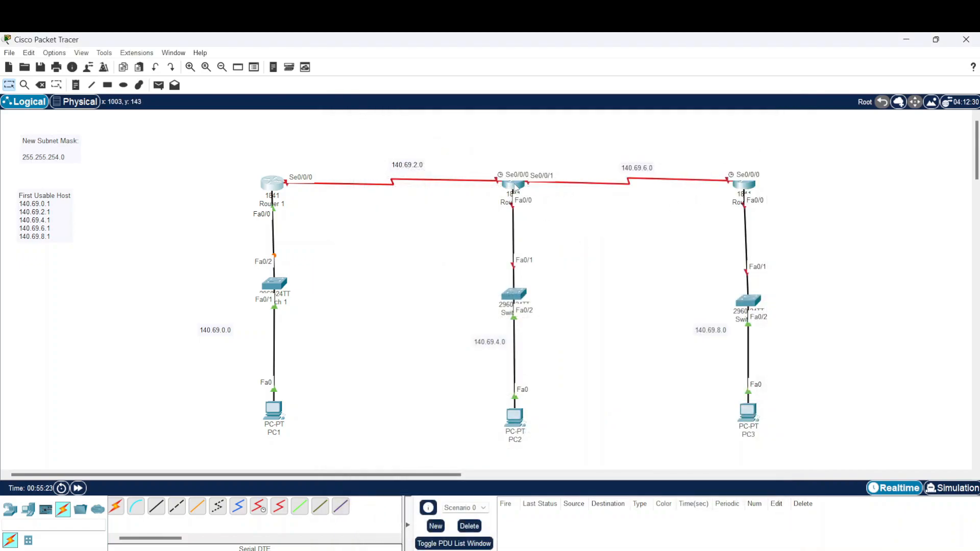
Assign the IPv4 address 140.69.4.1 to the FastEthernet0/0 interface of Router 2
left_click(515, 186)
left_click_drag(537, 114, 724, 83)
left_click(570, 232)
left_click(857, 197)
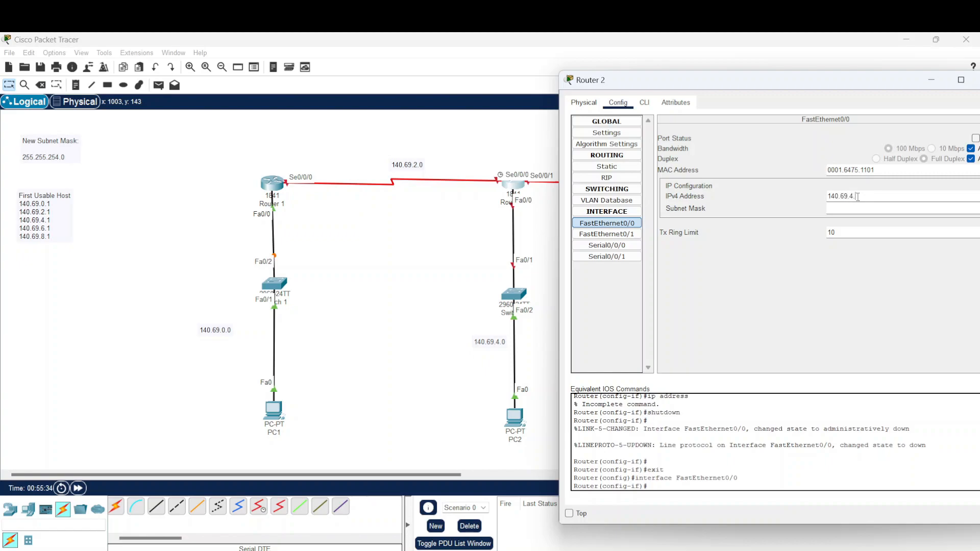
Set Router 2's FastEthernet0/0 subnet mask to 255.255.254.0 and turn the port on
left_click(850, 209)
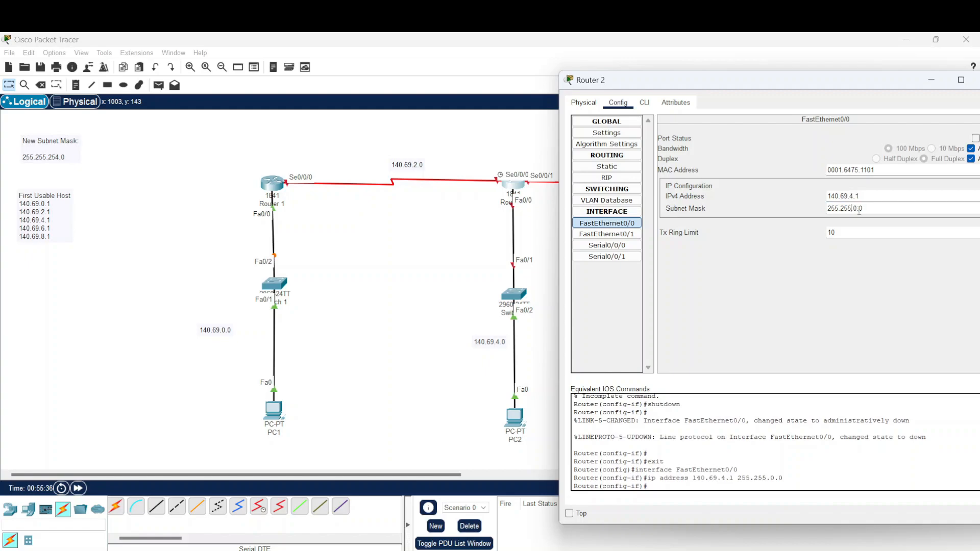
type("254")
left_click(975, 138)
Save Router 2's configuration from the command line with "do wr" and close the router
left_click_drag(847, 80, 782, 80)
left_click(580, 102)
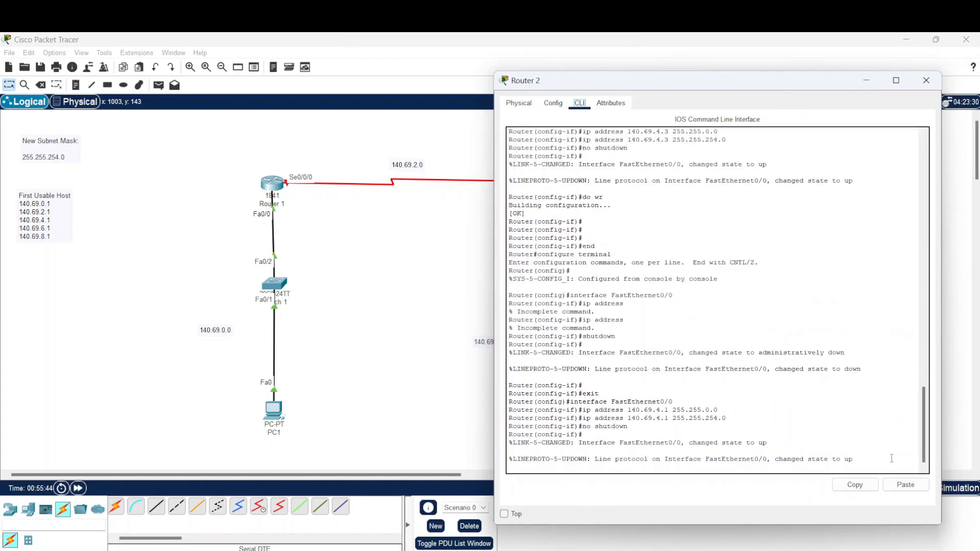
key("Return")
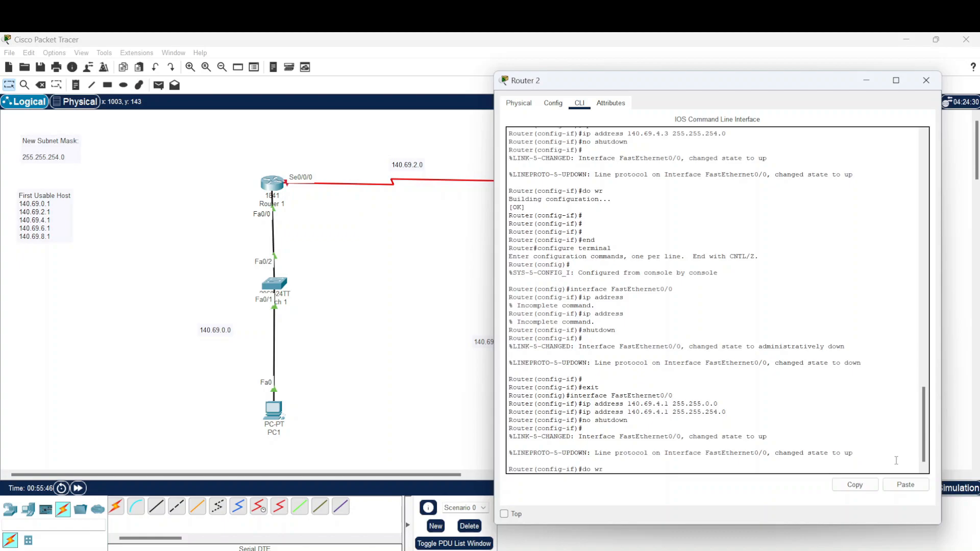
key("Return")
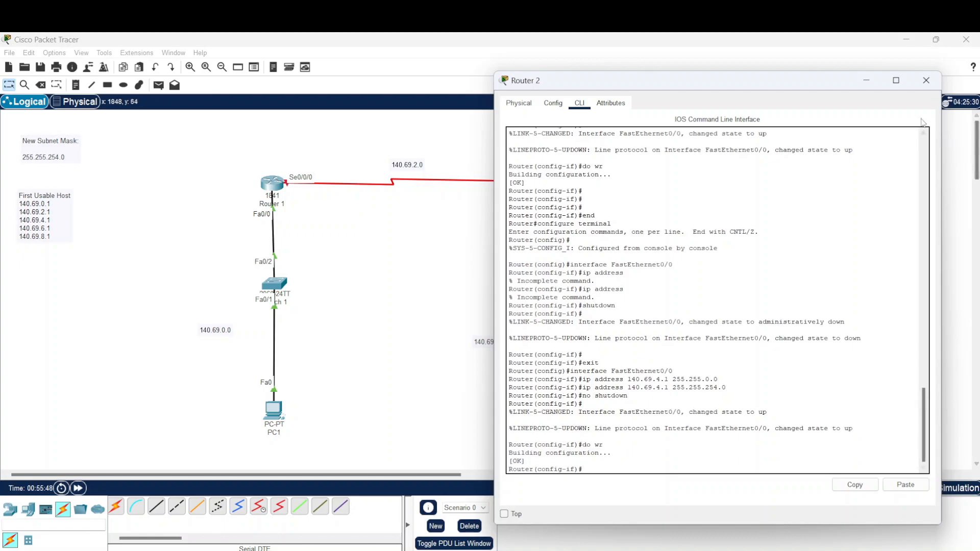
left_click(925, 80)
Open the FastEthernet0/0 interface settings of Router3 and turn its port on
left_click(744, 185)
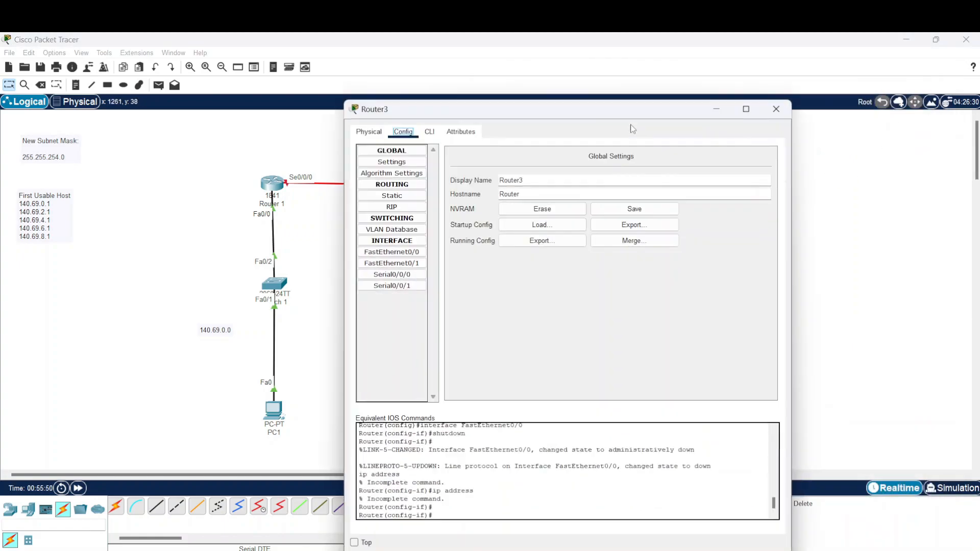
left_click_drag(615, 105, 393, 88)
left_click(176, 227)
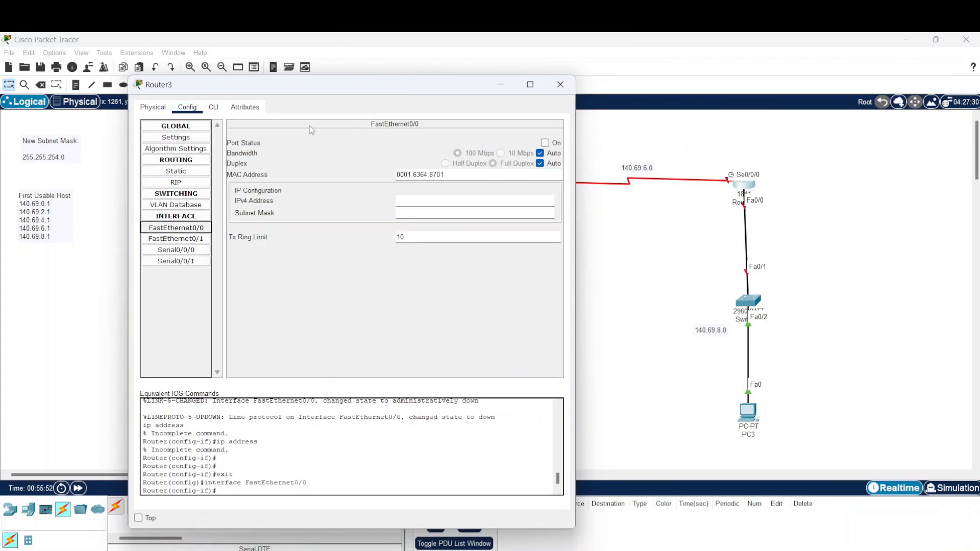
left_click(213, 109)
left_click(187, 107)
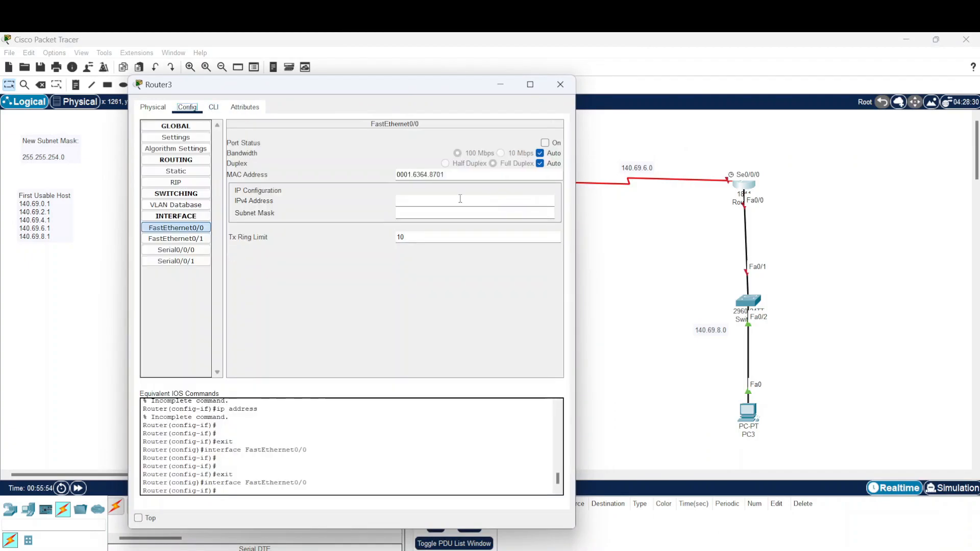
left_click(459, 201)
left_click(544, 143)
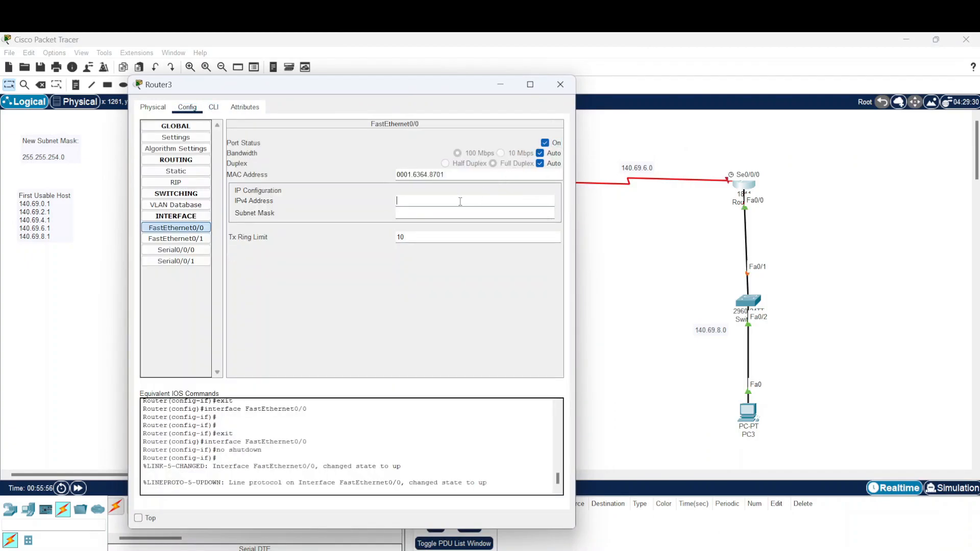
Assign the IPv4 address 140.69.8.1 with subnet mask 255.255.254.0 to Router3's FastEthernet0/0 interface
left_click(459, 202)
type("149")
type(".69.8.1")
left_click(457, 214)
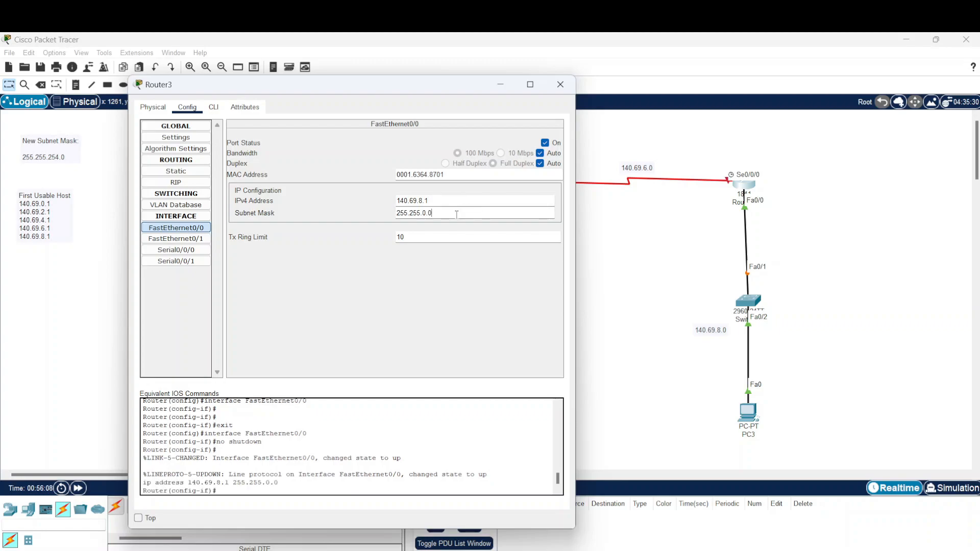
key("BackSpace")
type("254")
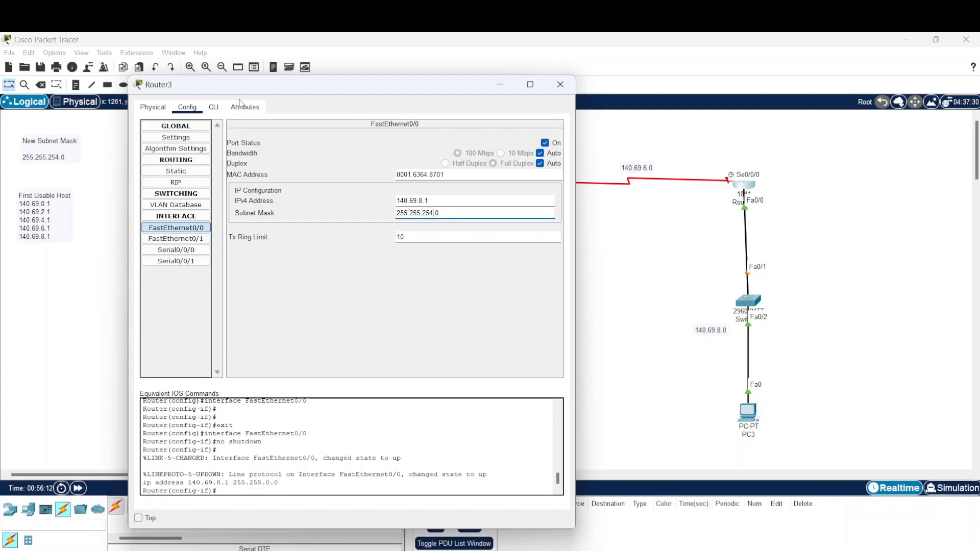
Save Router3's configuration from the command line with "do wr" and close the router
left_click(213, 107)
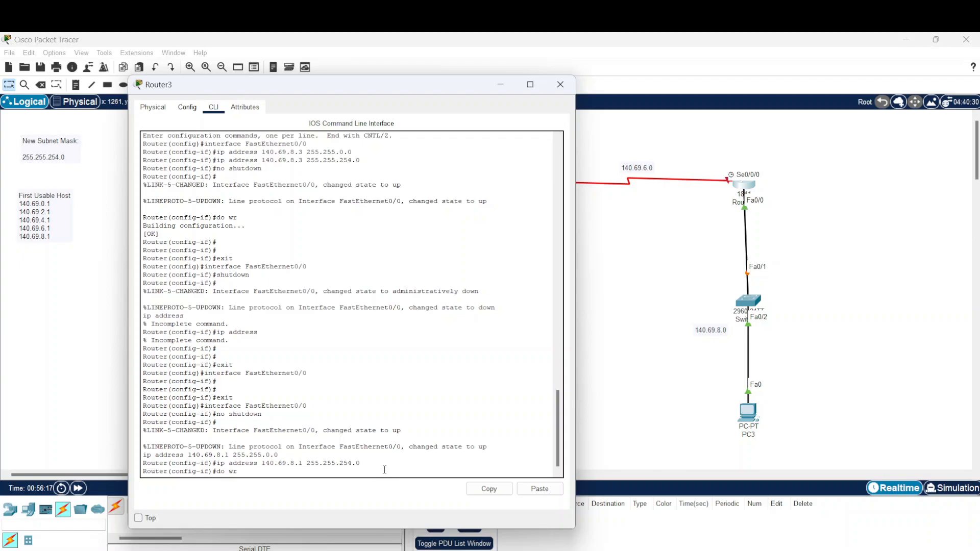
type("do wr")
key("Return")
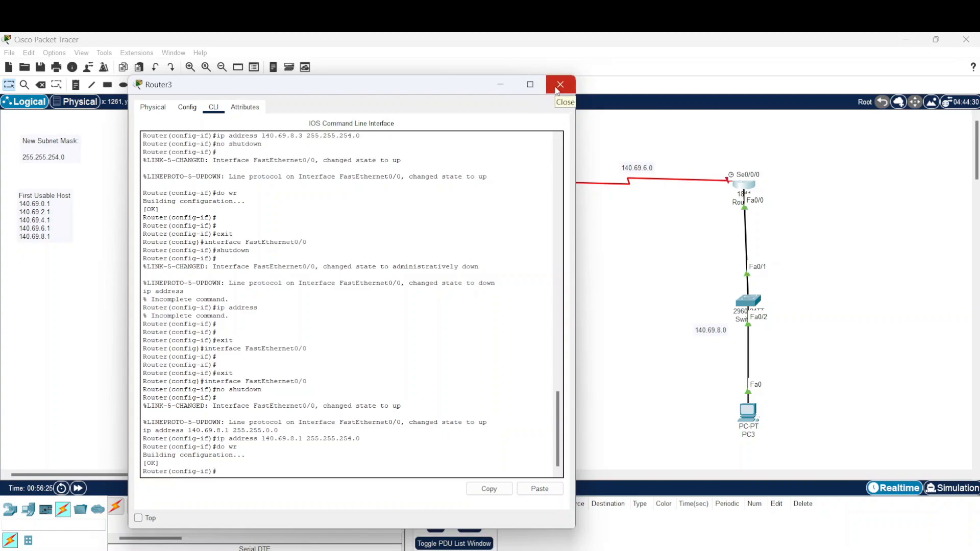
left_click(557, 86)
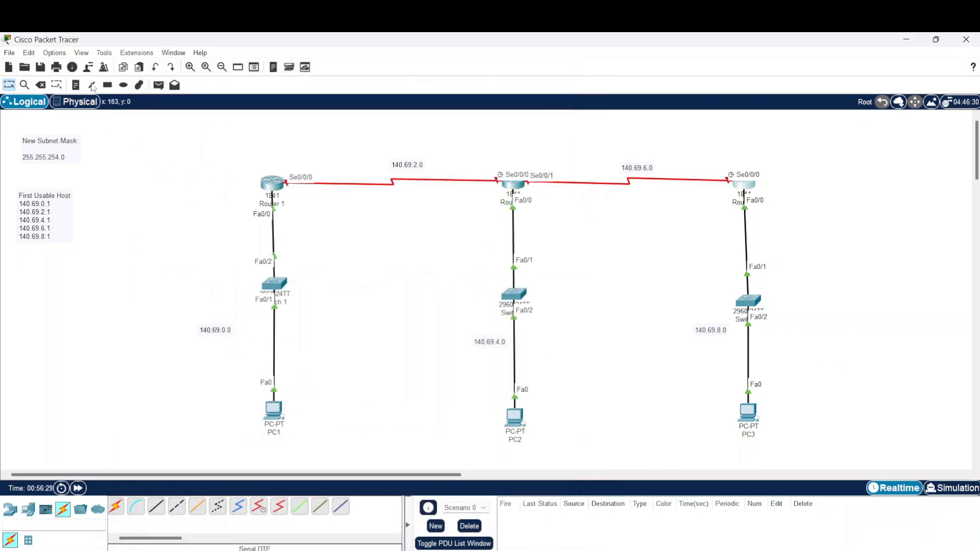
Test connectivity by sending a simple PDU from Router 1 to PC1, and fire it again
left_click(162, 86)
left_click(272, 185)
left_click(273, 409)
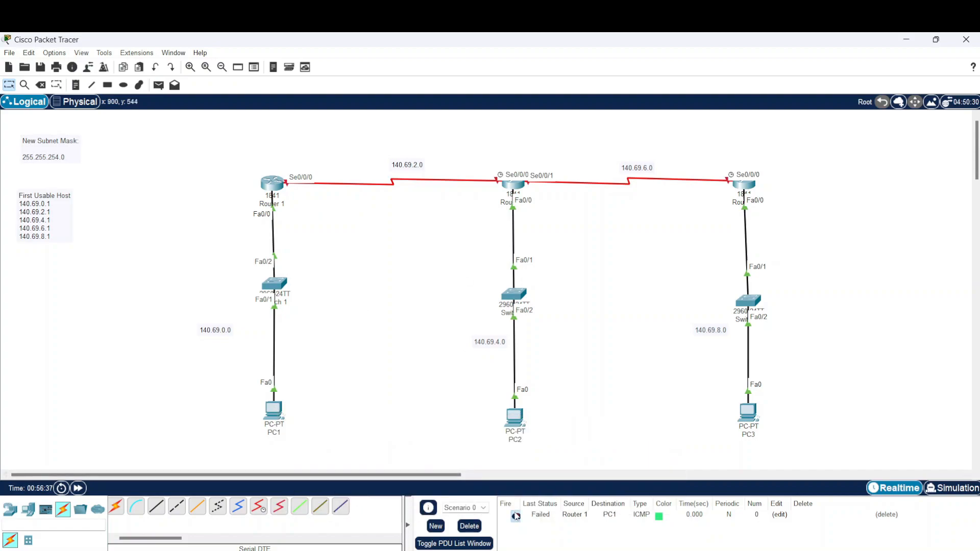
left_click(515, 517)
Send a simple PDU from PC1 to PC2 and clear the scenario's PDU list
left_click(159, 85)
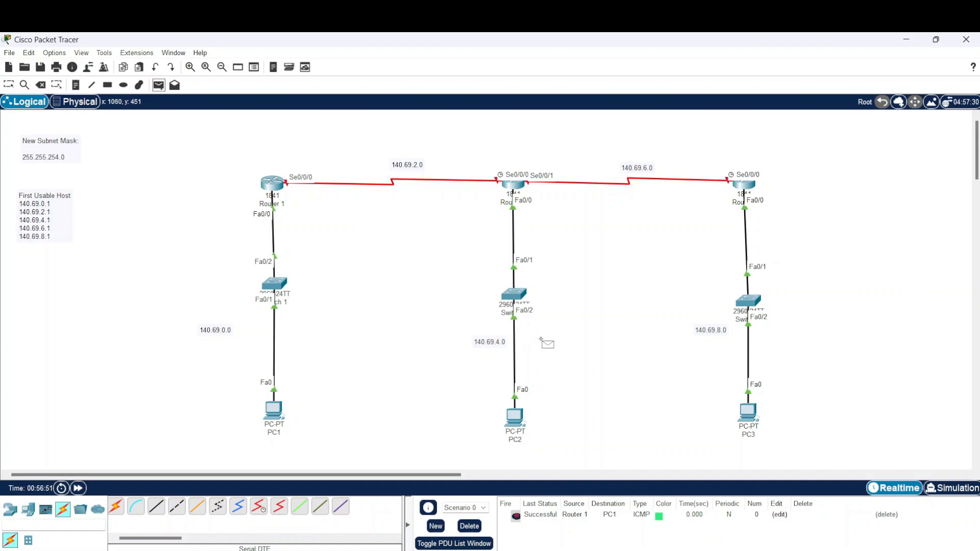
left_click(273, 411)
left_click(515, 417)
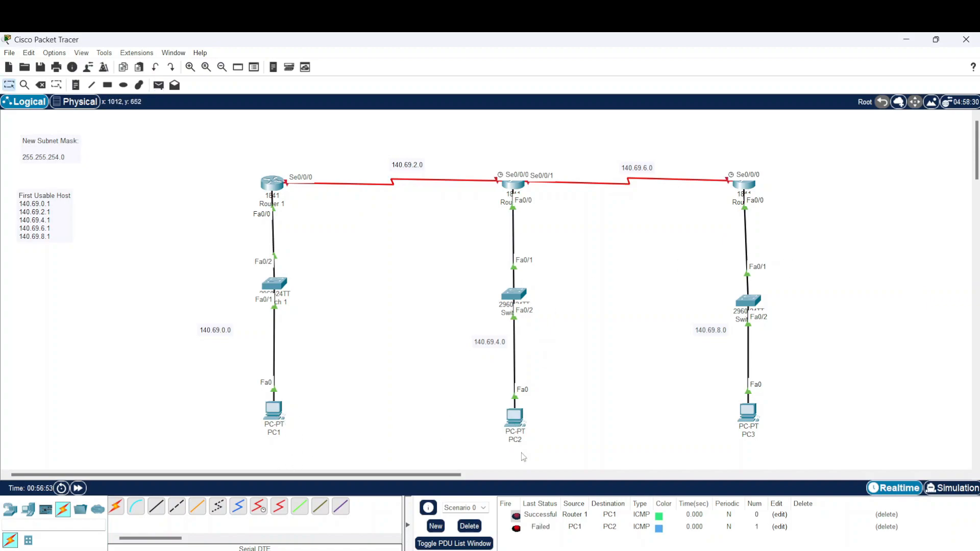
left_click(469, 526)
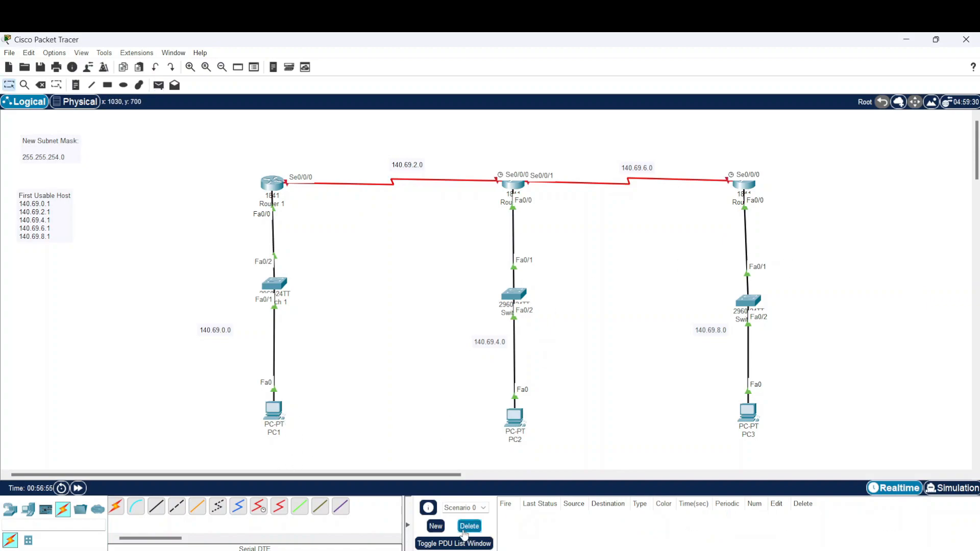
Test connectivity by sending a simple PDU from Router 2 to PC2
left_click(158, 85)
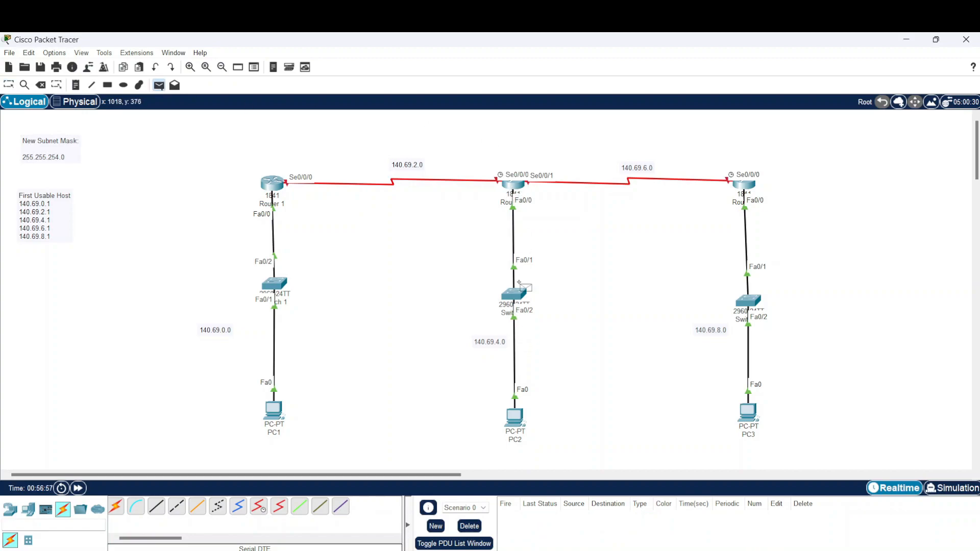
left_click(521, 192)
left_click(525, 413)
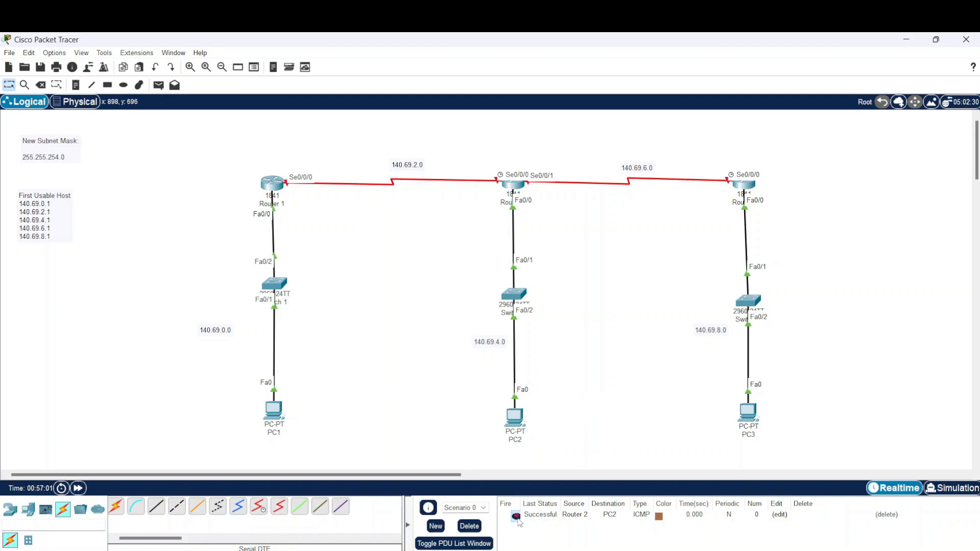
Send a simple PDU from PC3 to Router3 and clear the scenario's PDU list
left_click(159, 85)
left_click(749, 414)
left_click(745, 183)
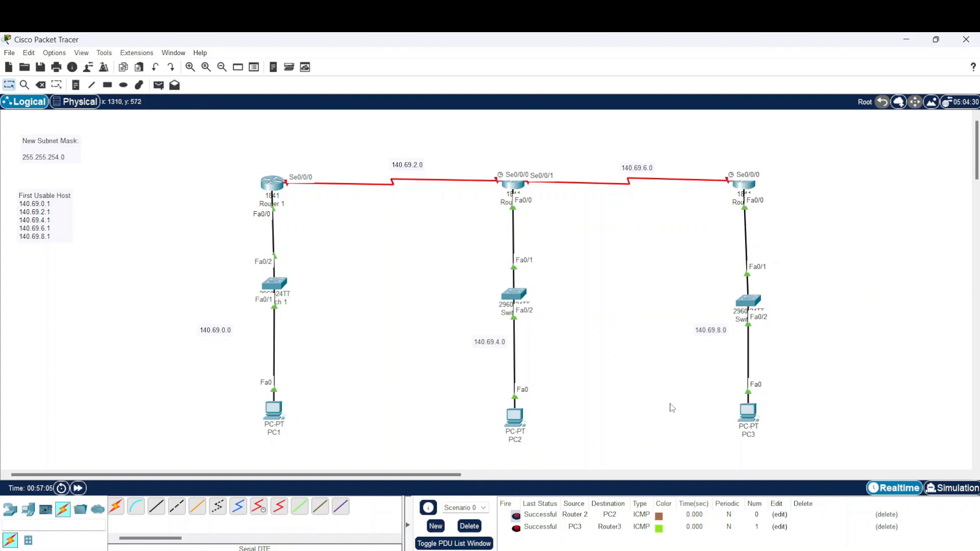
left_click(470, 526)
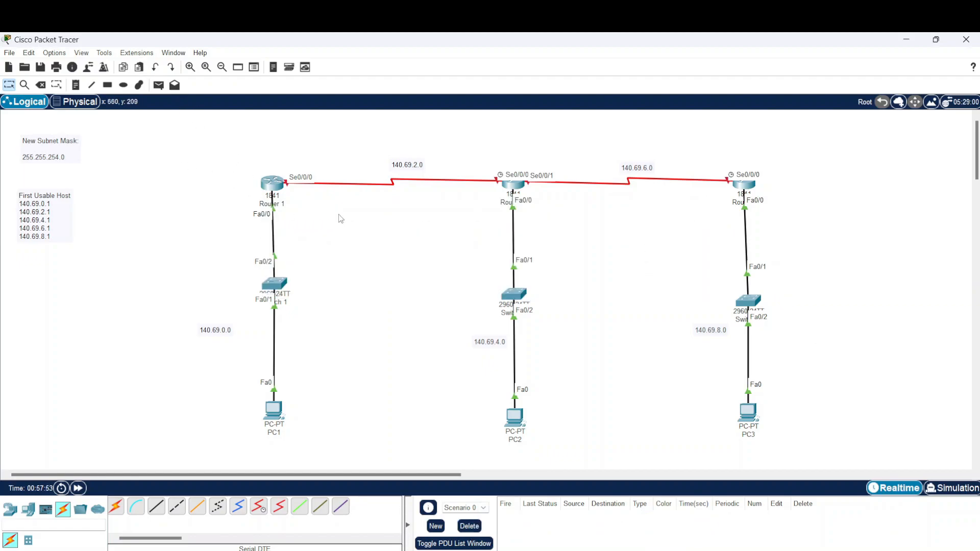
Assign the IPv4 address 140.69.2.1 to the Serial0/0/0 interface of Router 1
left_click(282, 184)
left_click_drag(519, 106, 729, 100)
left_click(388, 118)
left_click(360, 252)
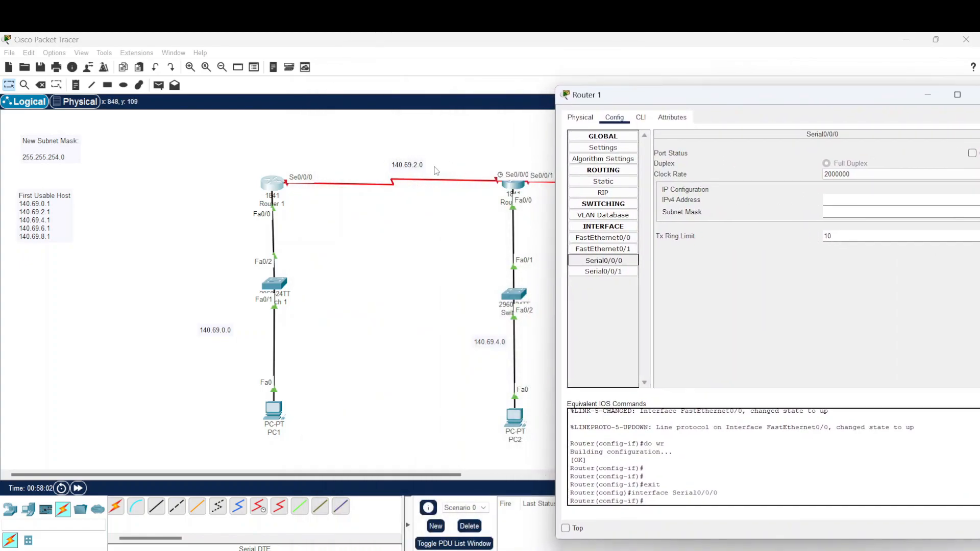
left_click(860, 200)
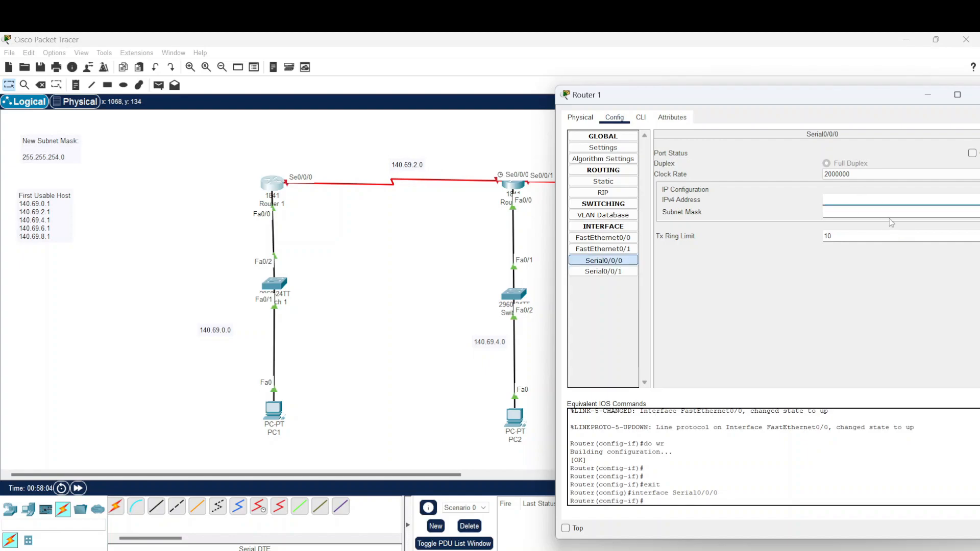
key("BackSpace")
key("BackSpace")
type("140.69.2")
Set Router 1's Serial0/0/0 subnet mask to 255.255.254.0 and turn the port on
left_click(887, 214)
type("255.255.254.0")
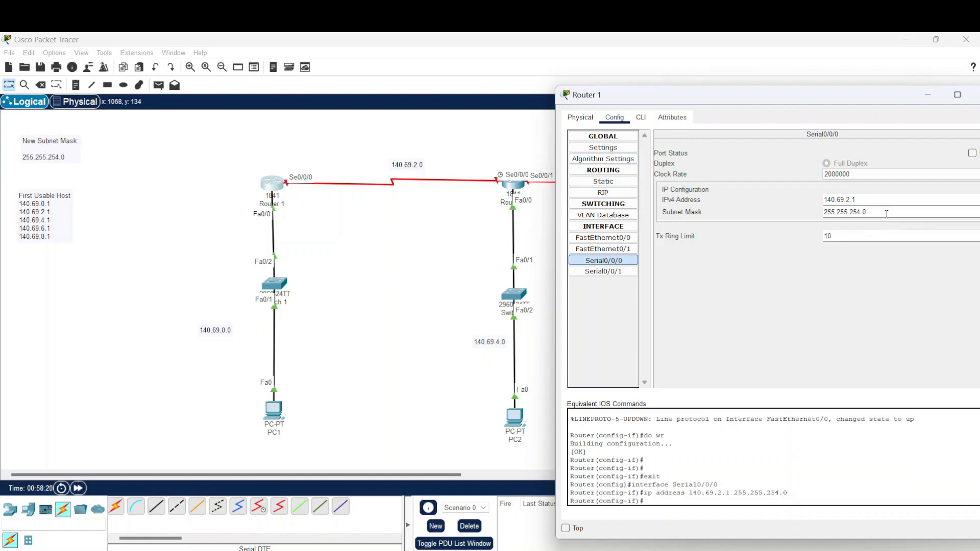
left_click_drag(808, 95, 750, 87)
left_click(915, 147)
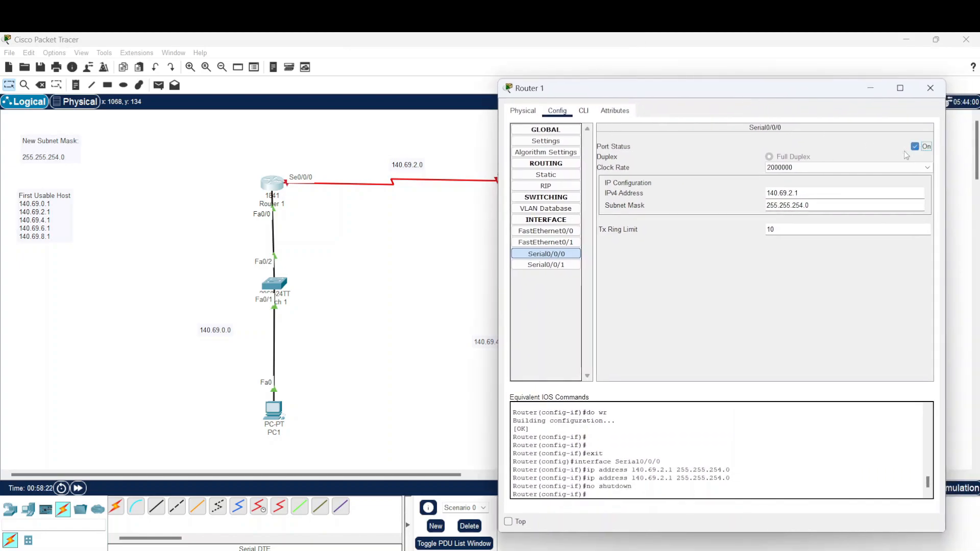
Save Router 1's configuration from the command line with "do wr" and close the router
left_click(585, 111)
left_click(647, 477)
type("do wr")
key("Return")
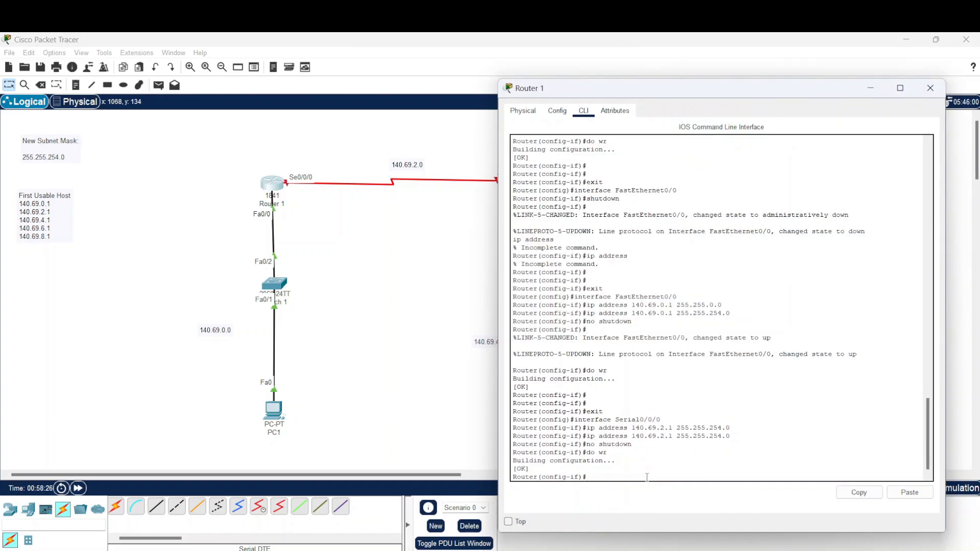
left_click(930, 88)
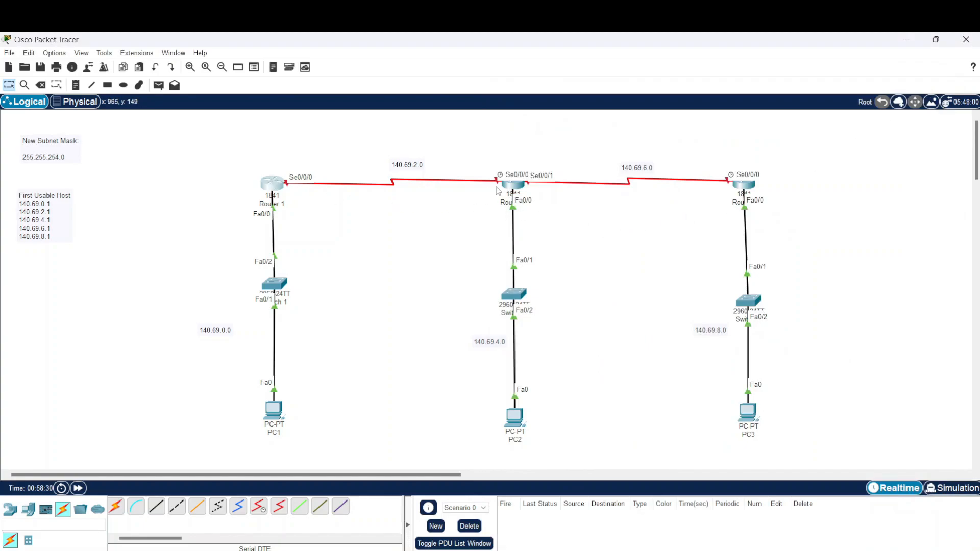
Configure Router 2's Serial0/0/0 interface with IPv4 address 140.69.2.2 and subnet mask 255.255.254.0, and turn the port on
left_click(512, 186)
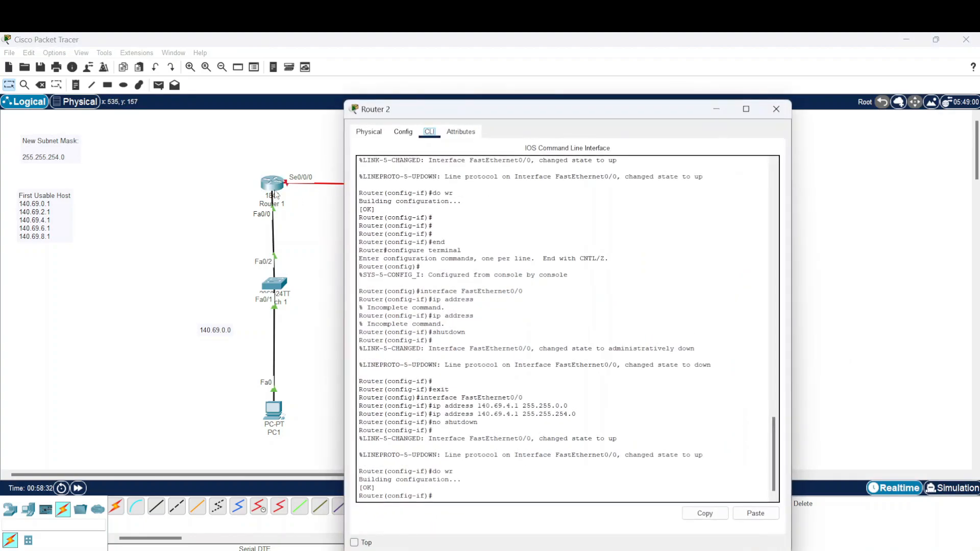
left_click_drag(538, 117, 663, 109)
left_click(532, 120)
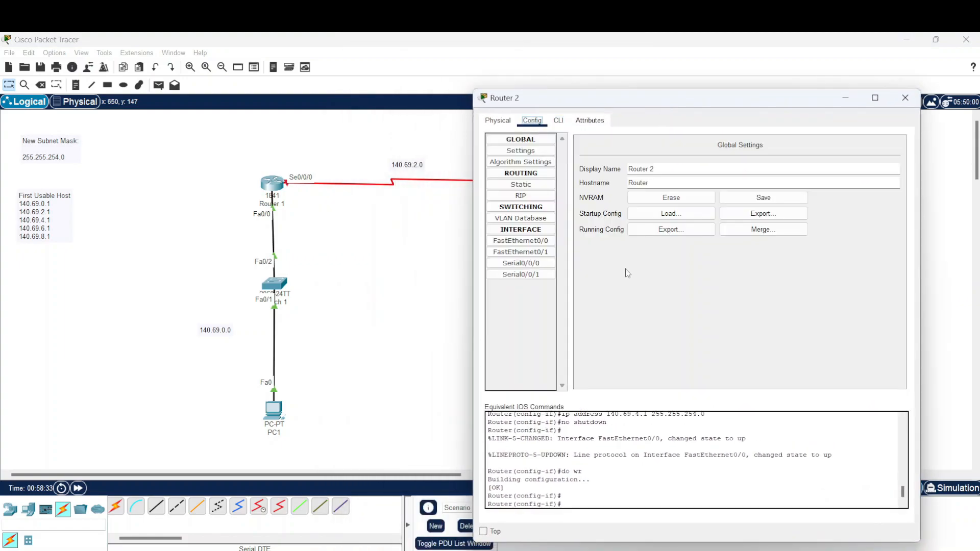
left_click(527, 264)
left_click(771, 202)
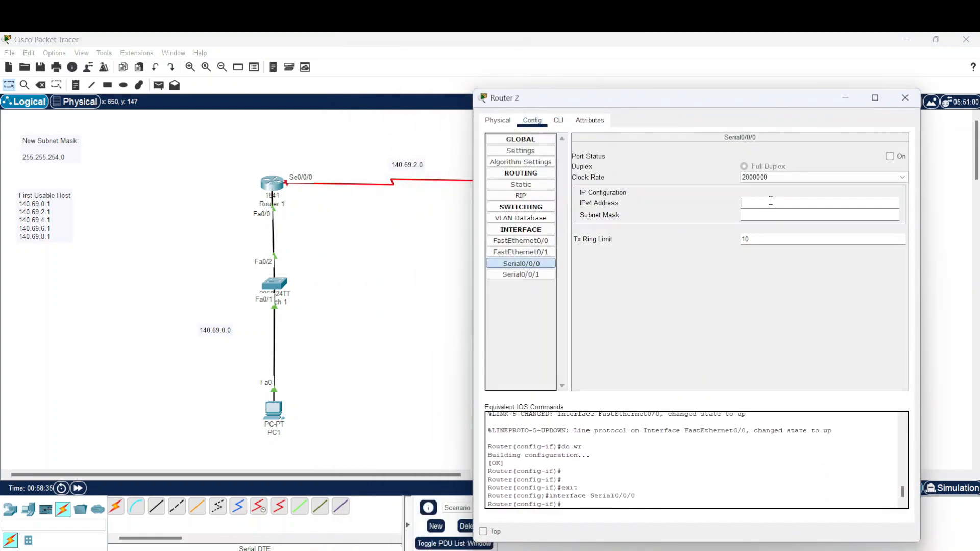
type("140.69.2.2")
left_click(771, 215)
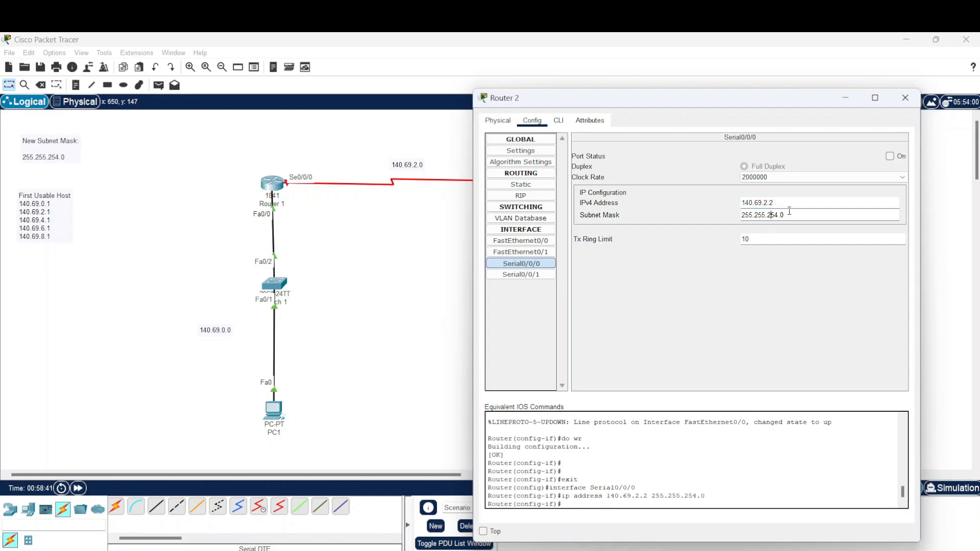
left_click(890, 157)
Save Router 2's Serial0/0/0 configuration from the command line with "do wr" and close the router
left_click(558, 120)
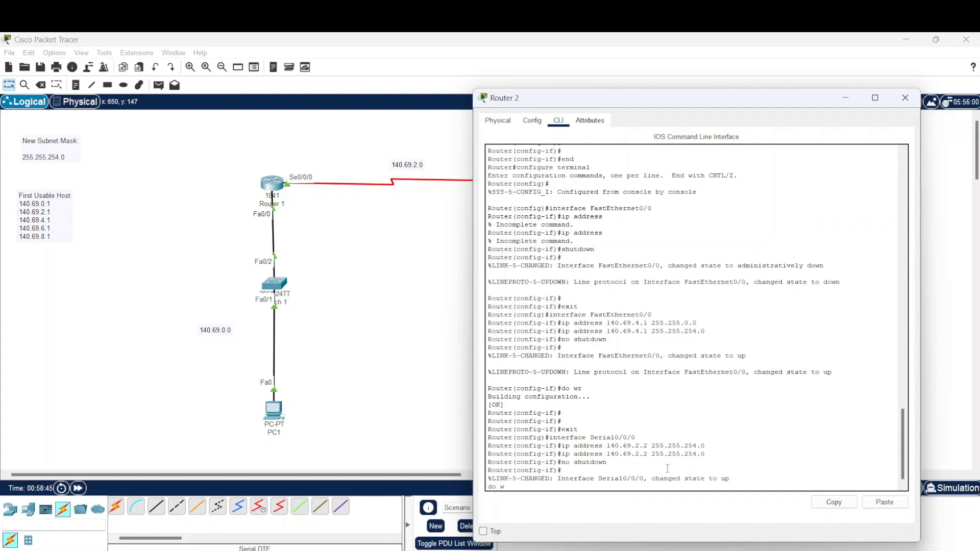
type("do wr")
key("Return")
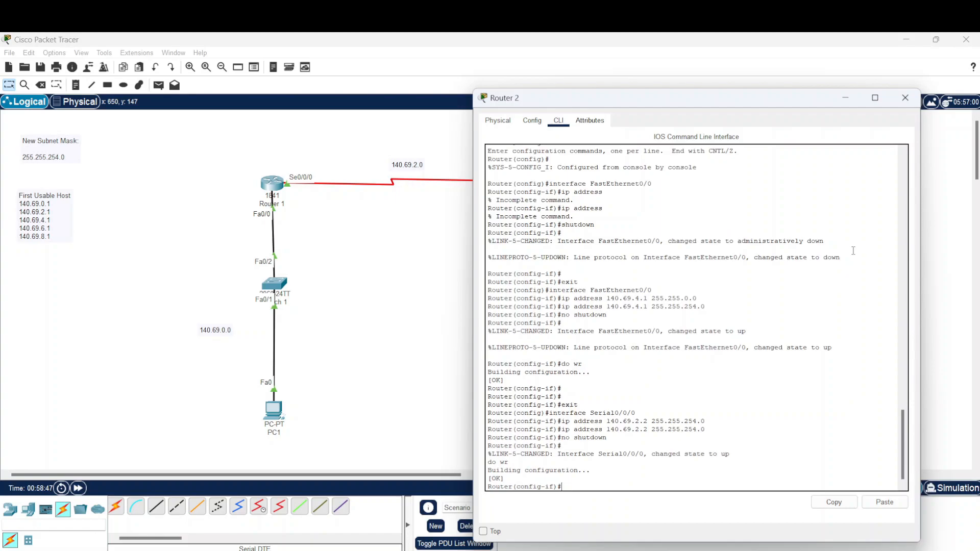
left_click(905, 98)
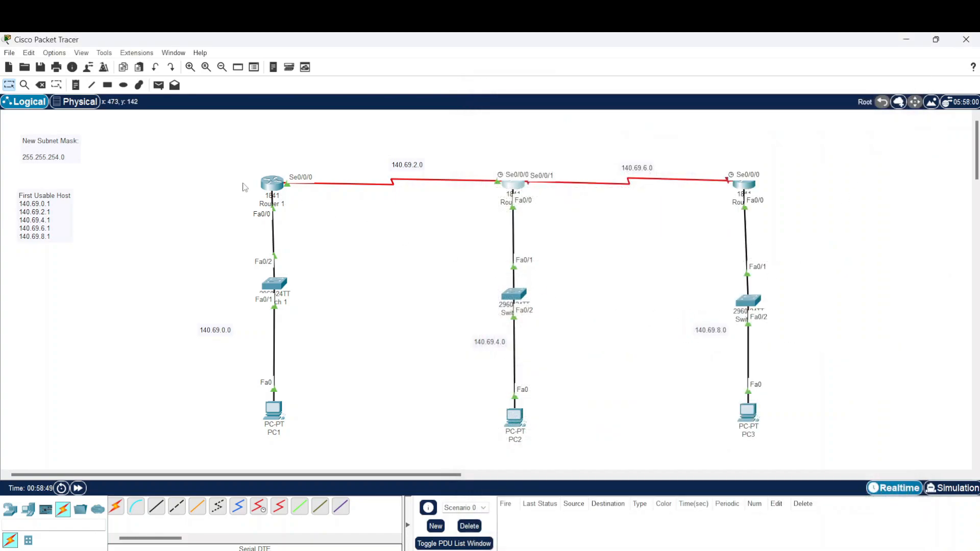
left_click_drag(225, 154, 549, 460)
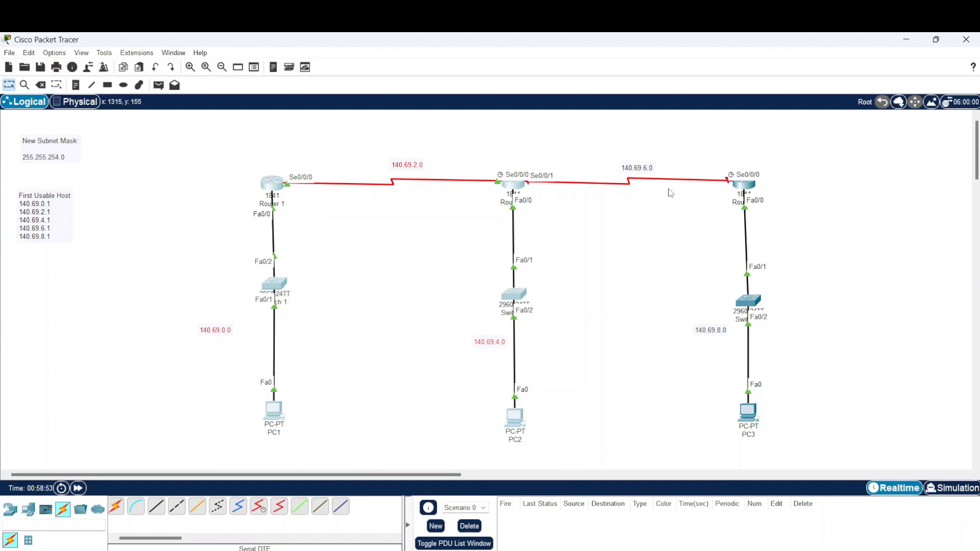
left_click(622, 248)
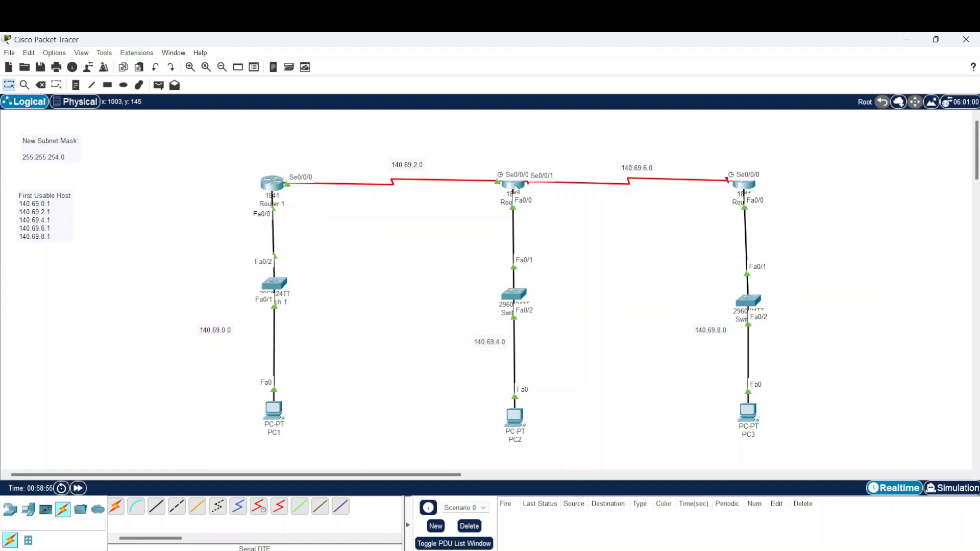
Configure Router 2's Serial0/0/1 interface with IPv4 address 140.69.6.1 and subnet mask 255.255.254.0, and turn the port on
left_click(514, 190)
left_click_drag(607, 106, 324, 97)
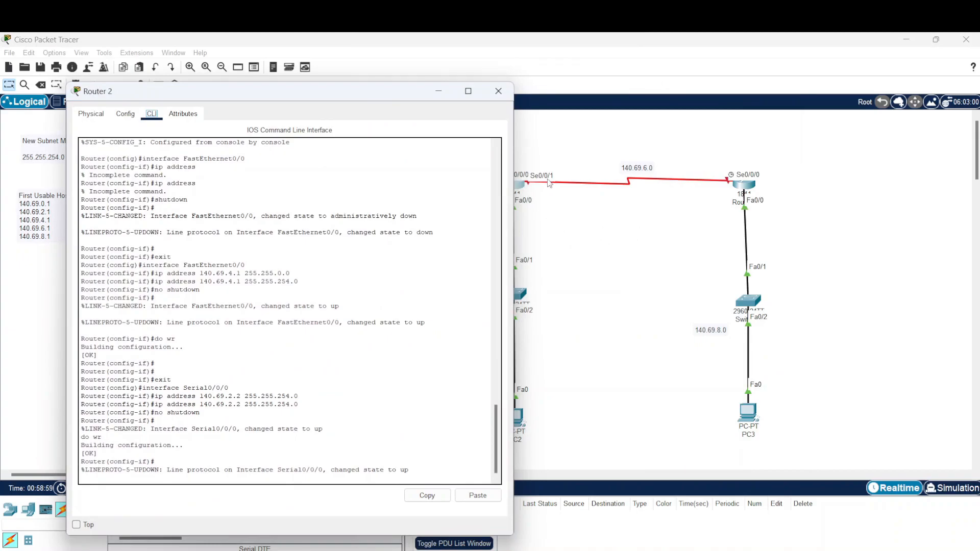
left_click(125, 114)
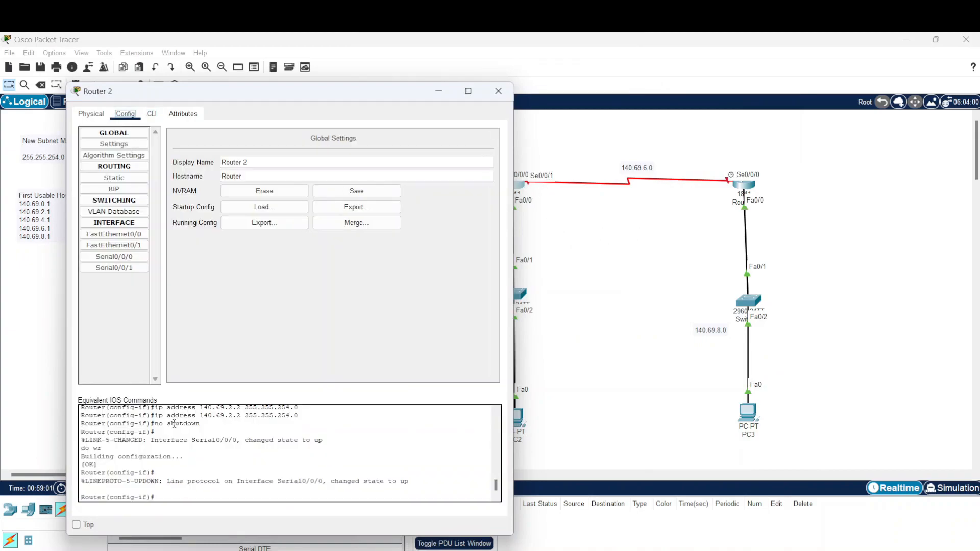
left_click(114, 268)
left_click(345, 196)
type("140.")
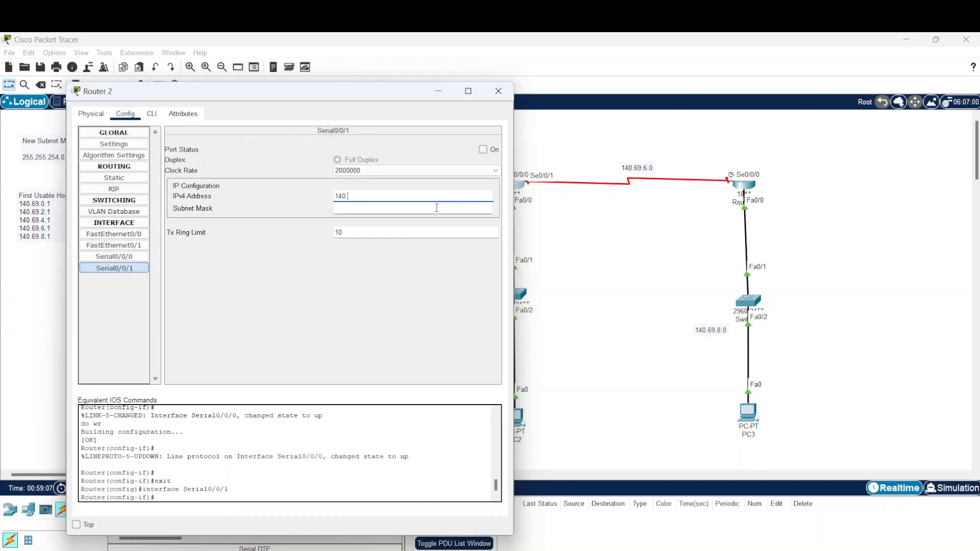
type("69.8.1")
key("Tab")
type("255.255.254.0")
left_click(483, 149)
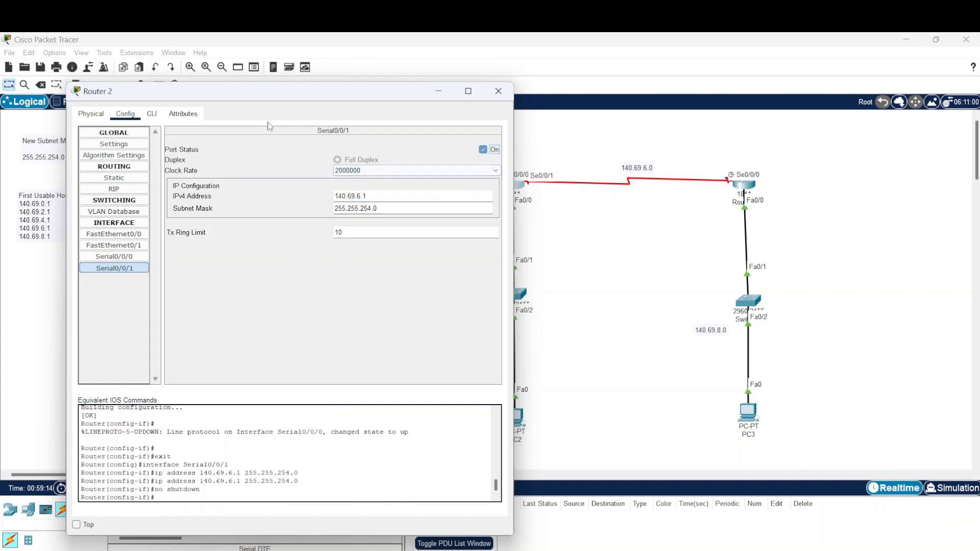
Save Router 2's Serial0/0/1 configuration from the command line with "do wr" and close the router
left_click(152, 114)
left_click(240, 481)
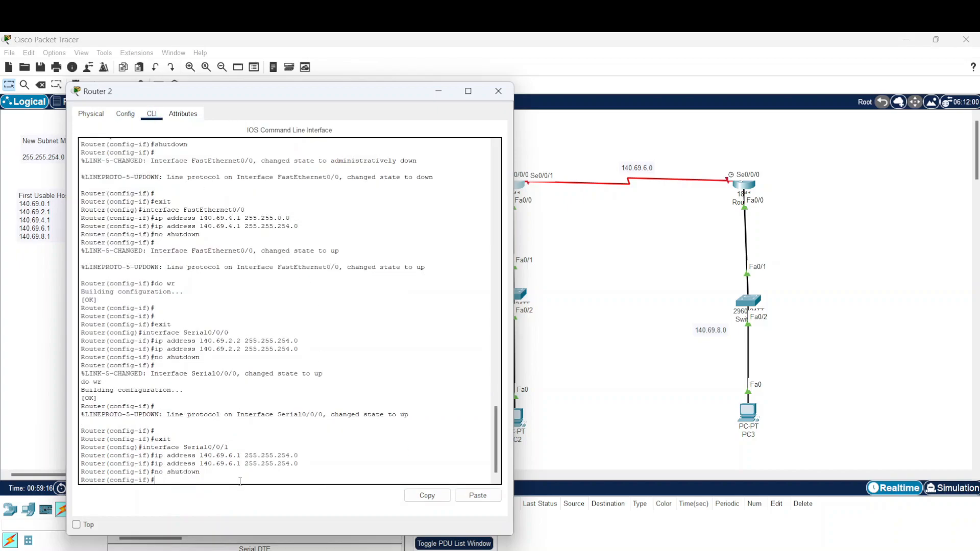
type("do wr")
key("Return")
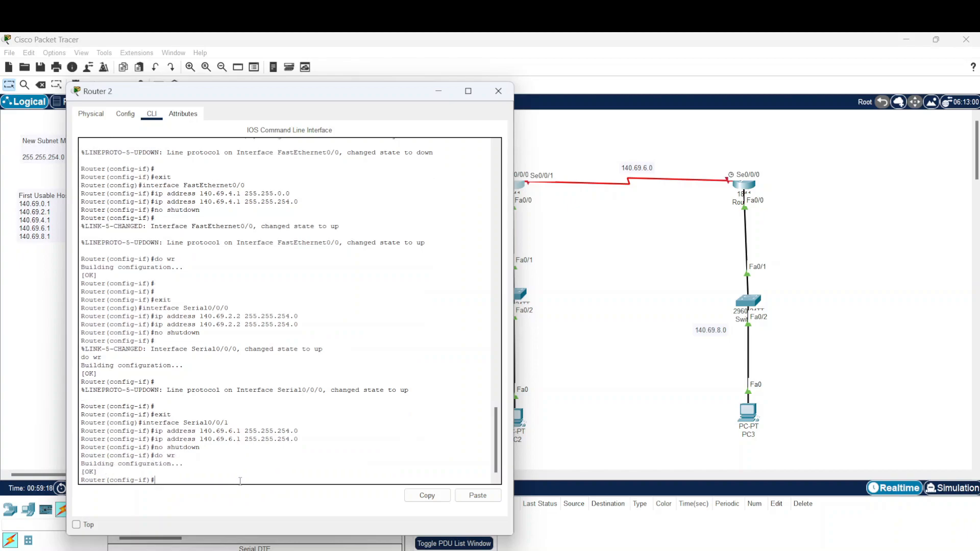
left_click(499, 91)
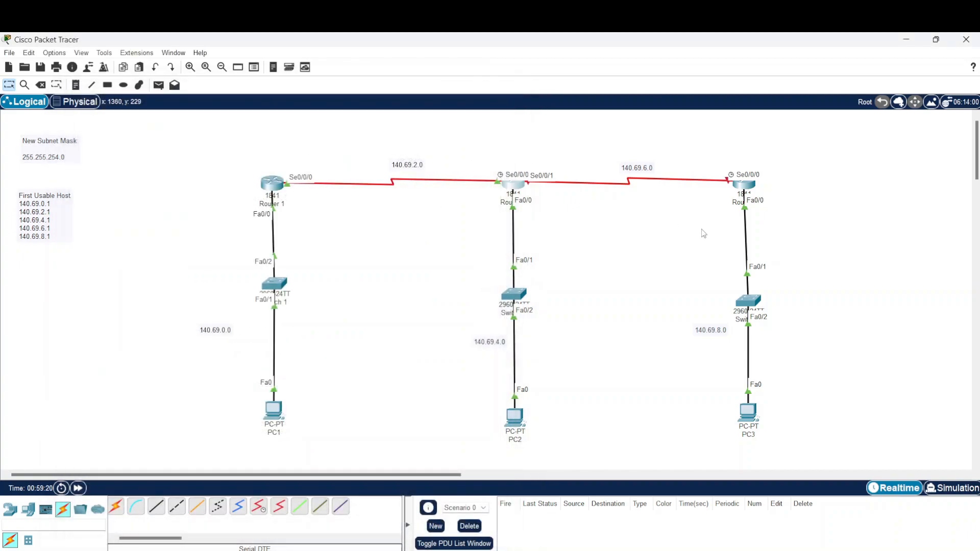
Configure Router3's Serial0/0/0 interface with IPv4 address 140.69.6.2 and subnet mask 255.255.254.0, and turn the port on
left_click(743, 185)
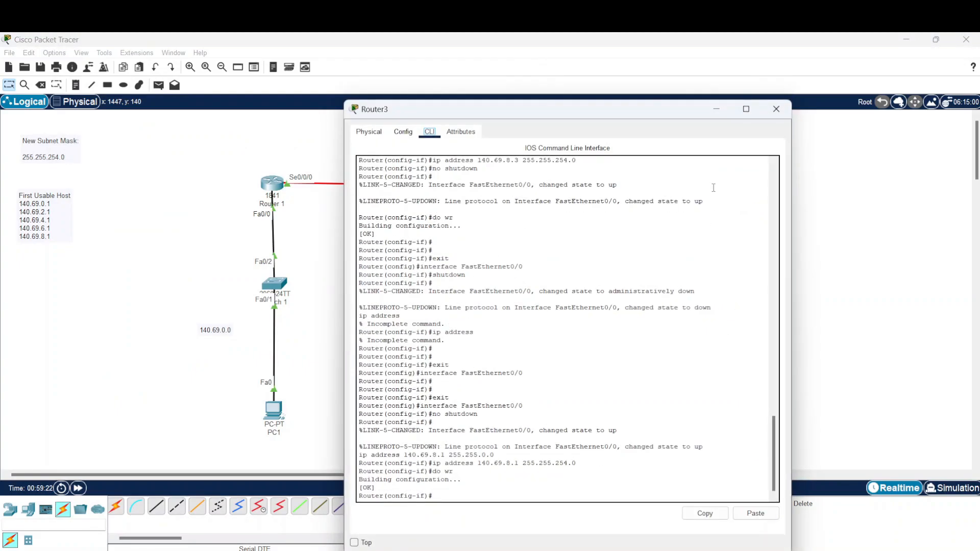
left_click_drag(645, 113, 536, 68)
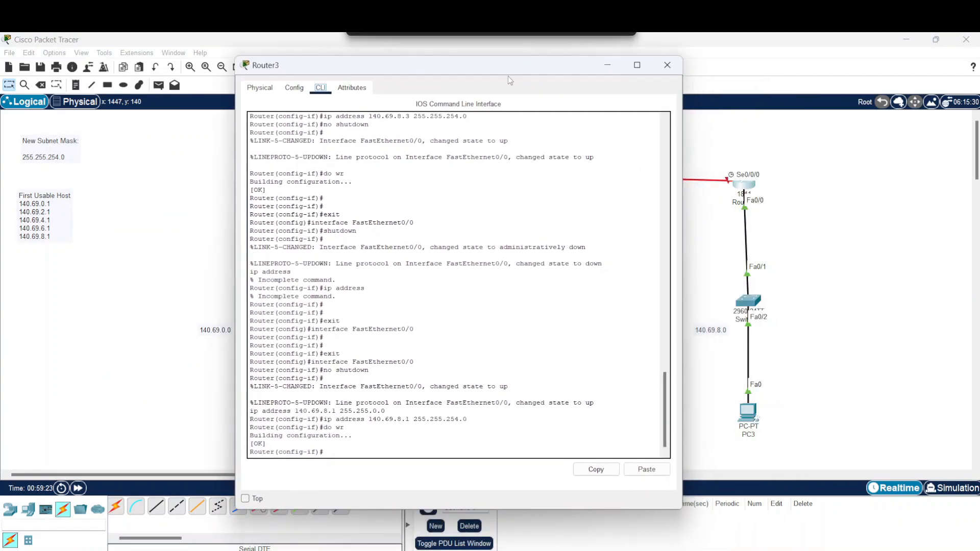
left_click(294, 87)
left_click(282, 230)
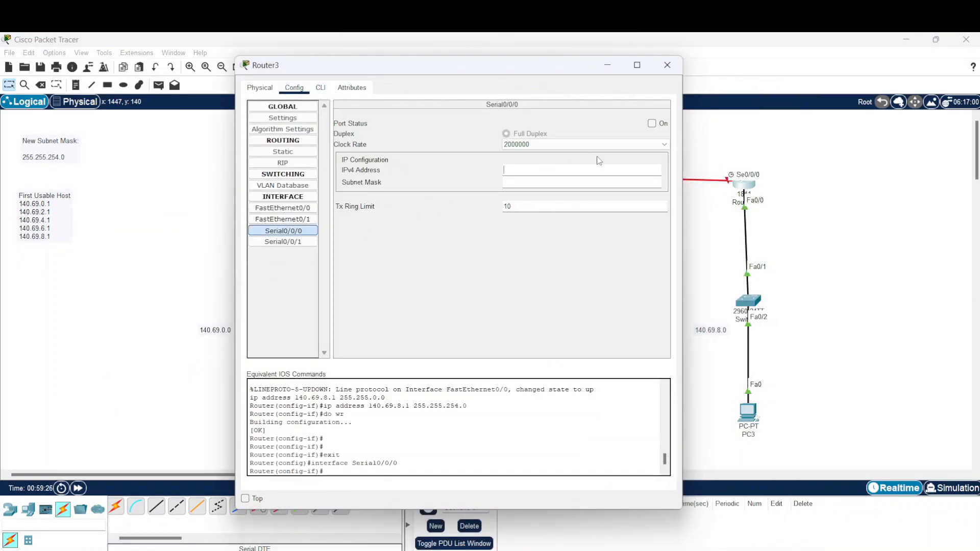
left_click(652, 123)
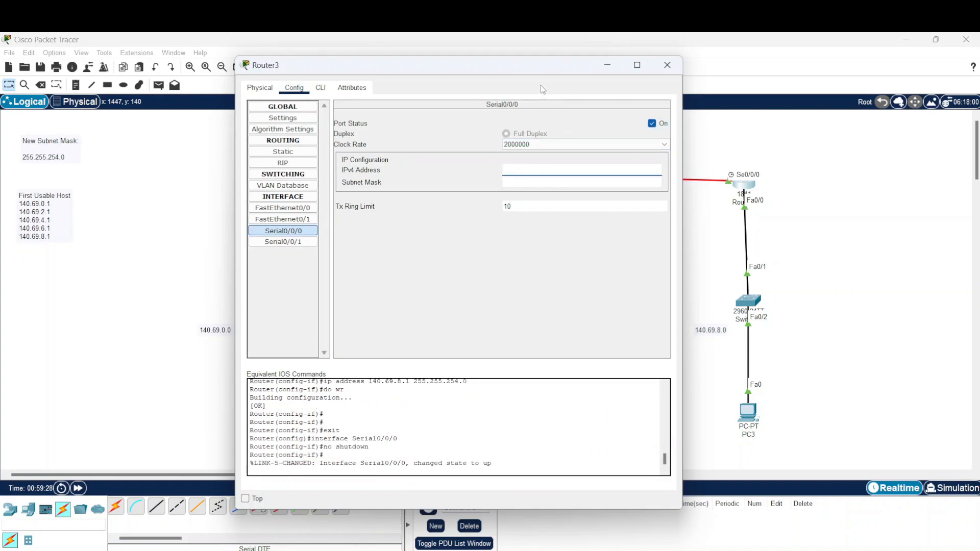
left_click_drag(538, 66, 447, 65)
left_click(438, 168)
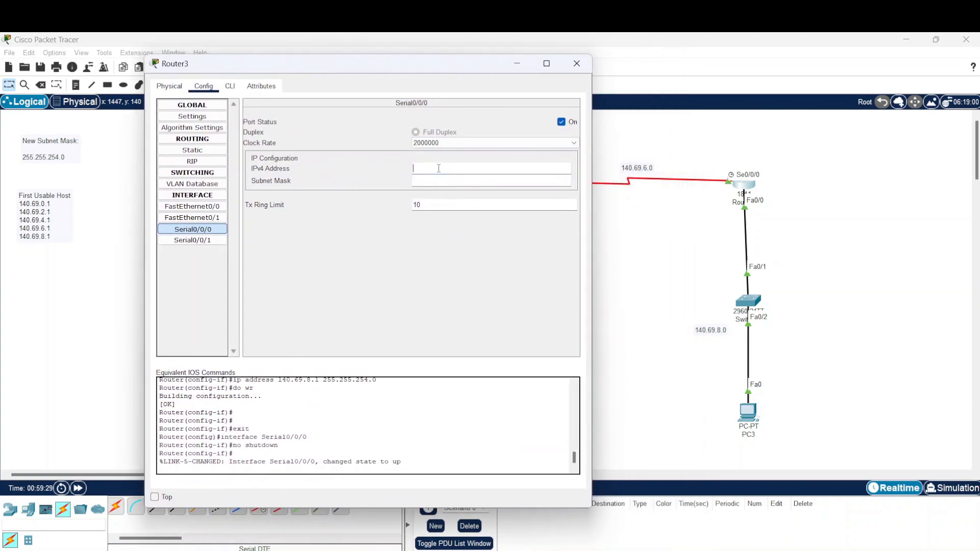
type("140.69.4")
key("BackSpace")
type("6")
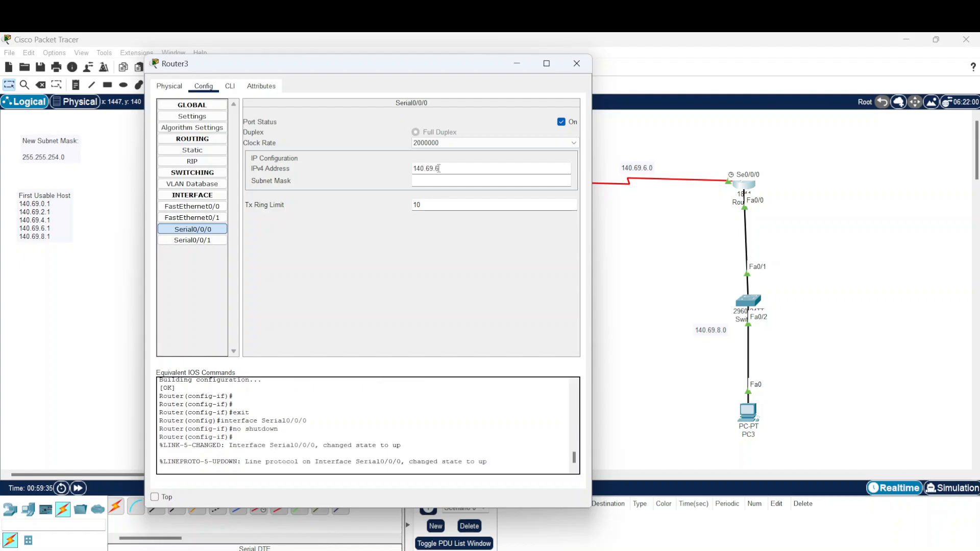
type(".2")
key("Tab")
type("255.255.254.0")
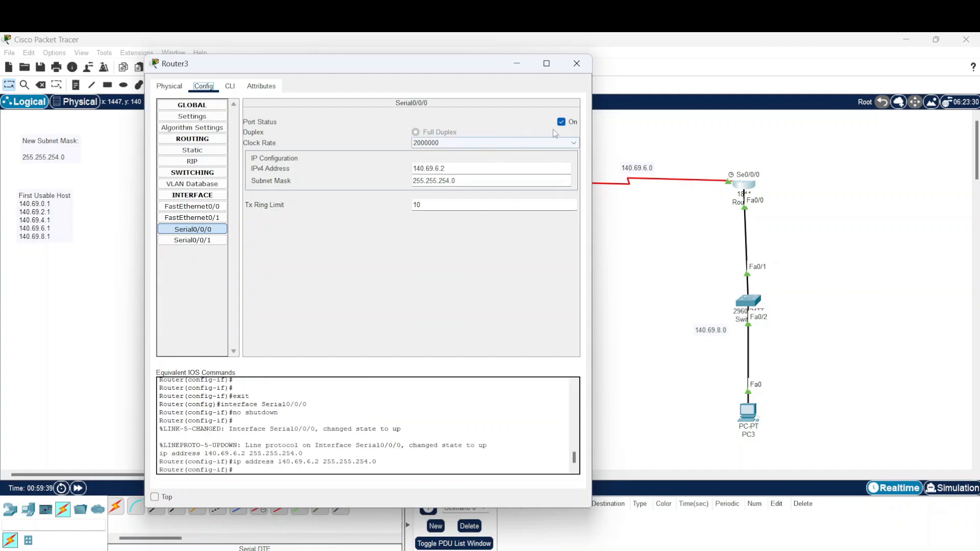
Save Router3's Serial0/0/0 configuration from the command line with "do wr" and close the router
left_click(229, 86)
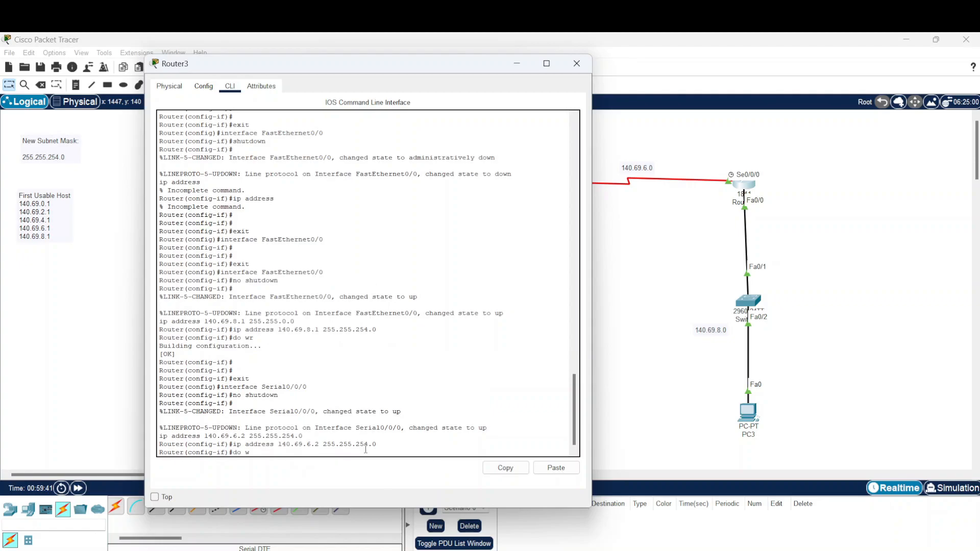
type("do wr")
key("Return")
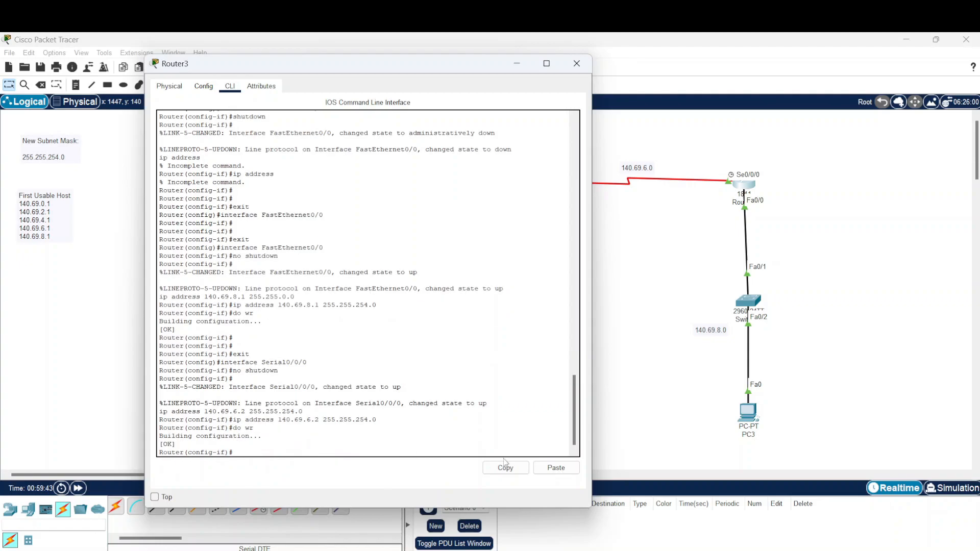
left_click(577, 64)
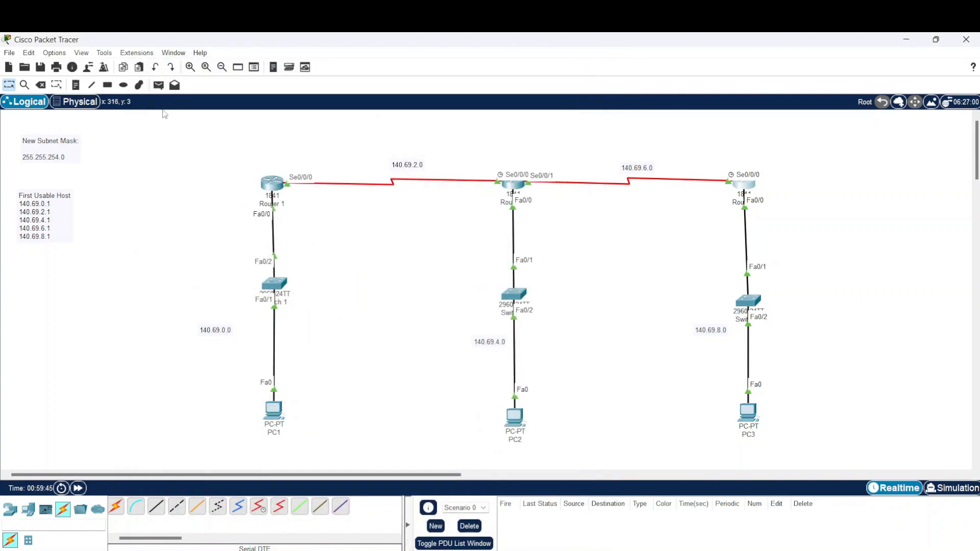
Test the serial links with simple PDUs from Router 1 to Router 2 and from Router3 to Router 2, and delete the scenario results
left_click(159, 85)
left_click(275, 185)
left_click(510, 188)
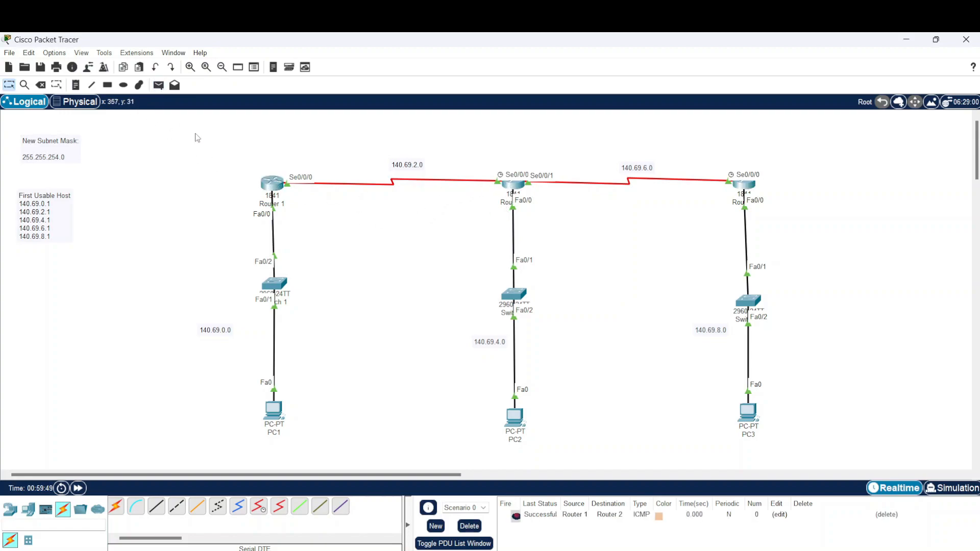
left_click(158, 85)
left_click(743, 186)
left_click(516, 188)
left_click(469, 526)
Test the PCs with simple PDUs from PC1 to PC2 and from PC3 to PC2, and delete the scenario results
left_click(158, 85)
left_click(274, 411)
left_click(521, 422)
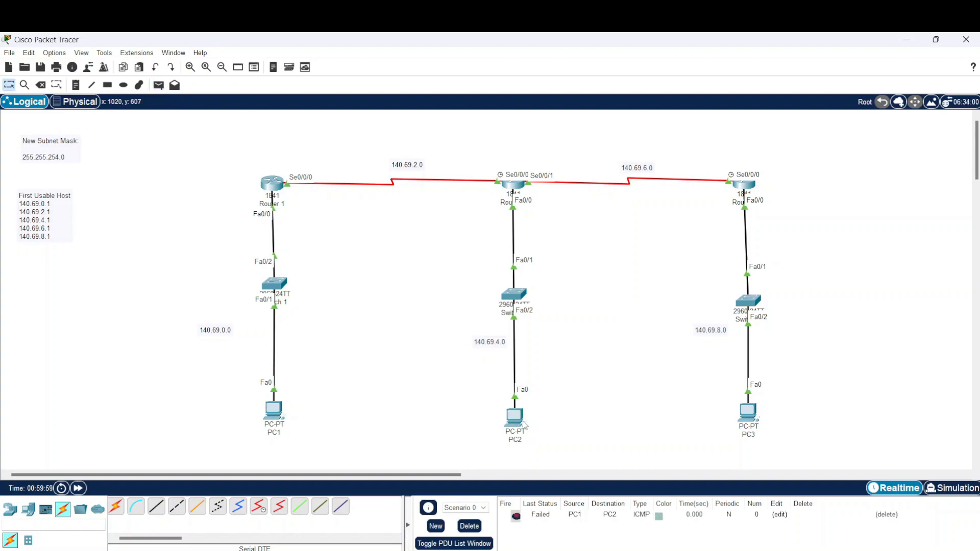
left_click(158, 84)
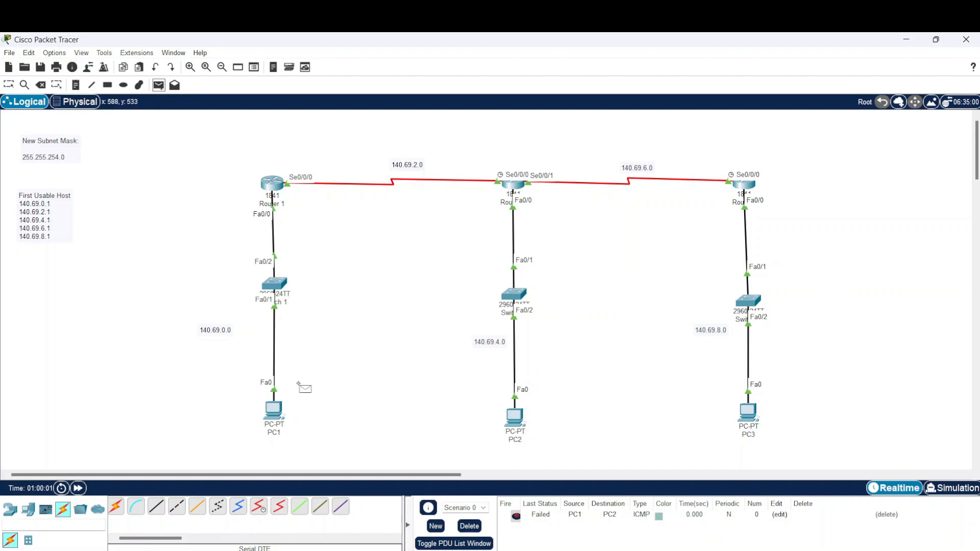
left_click(754, 431)
left_click(515, 421)
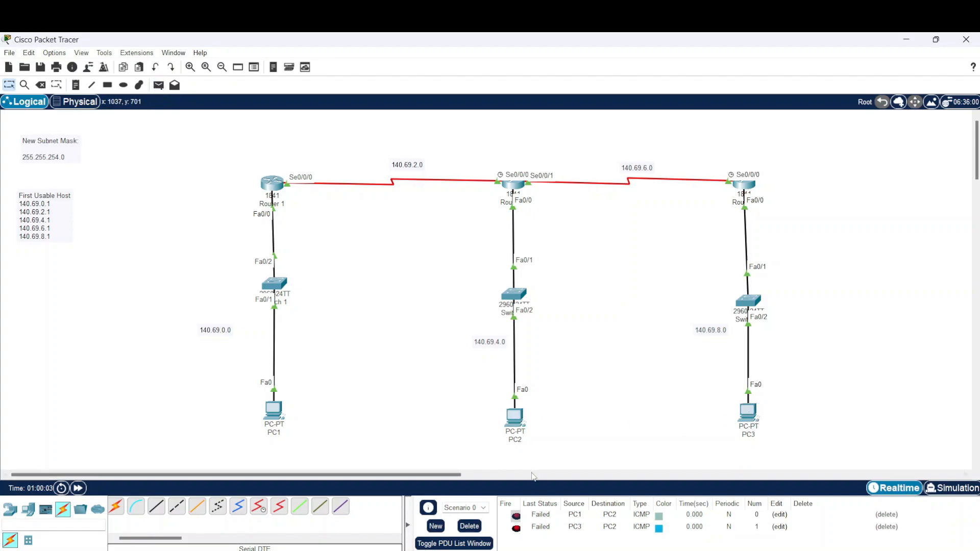
left_click(475, 526)
Send a simple PDU from Router 1 to Router3 to test connectivity between the outer routers
left_click(159, 85)
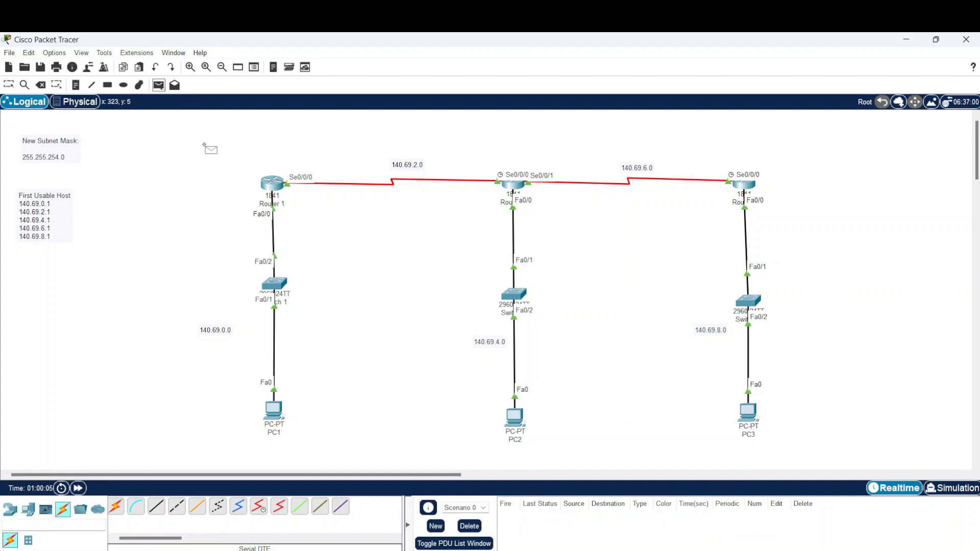
left_click(275, 186)
left_click(744, 186)
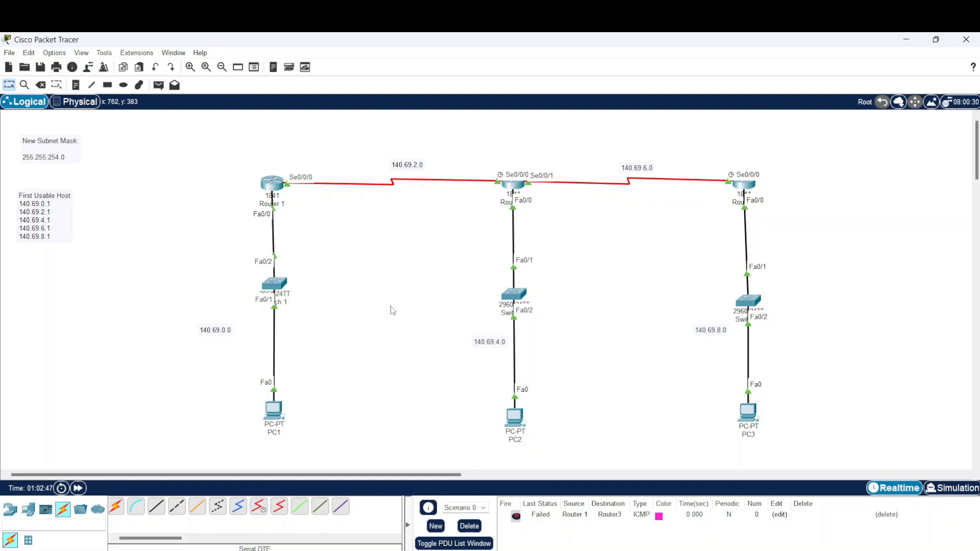
left_click_drag(235, 159, 308, 453)
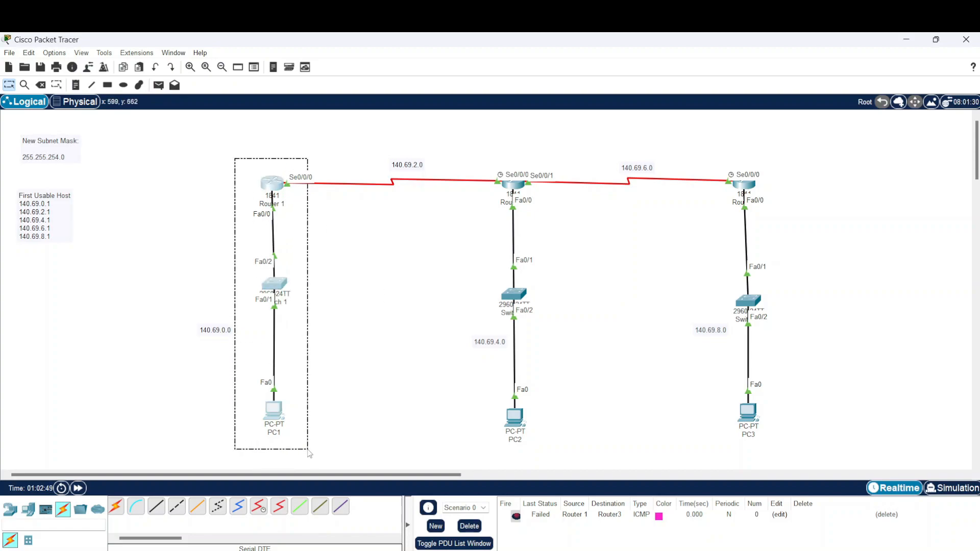
left_click_drag(172, 123, 325, 443)
left_click_drag(485, 138, 556, 448)
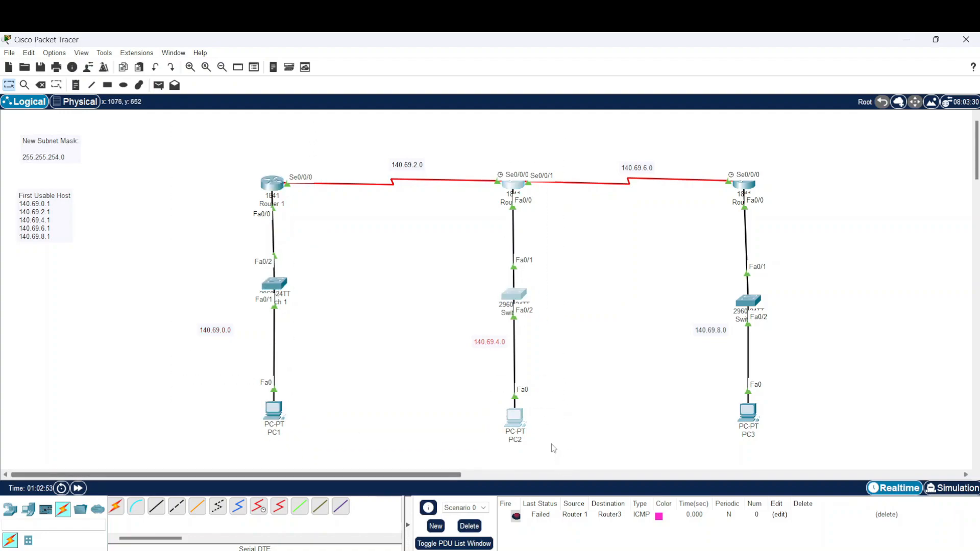
left_click_drag(225, 160, 346, 466)
left_click_drag(716, 147, 813, 467)
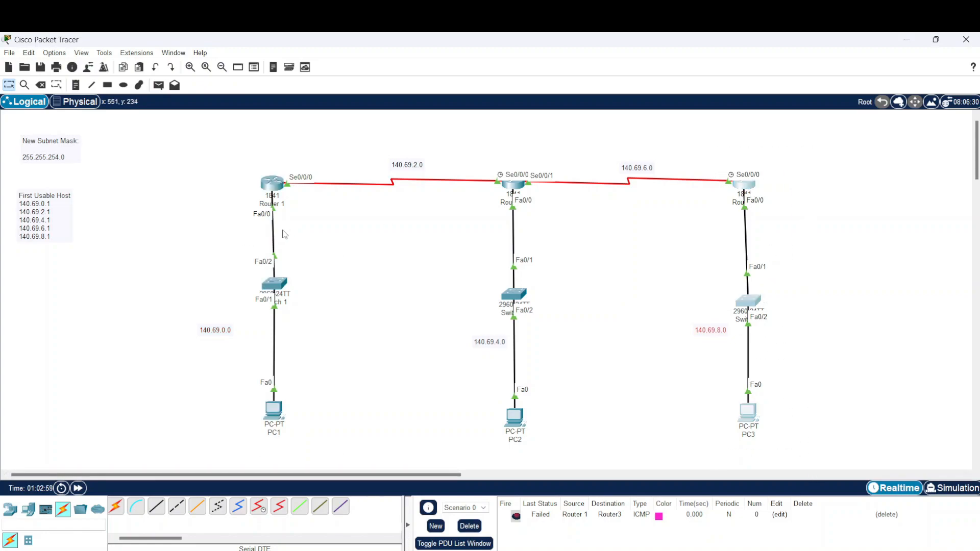
Send a simple PDU from PC1 to PC3 and delete the scenario results
left_click(162, 88)
left_click(273, 410)
left_click(748, 413)
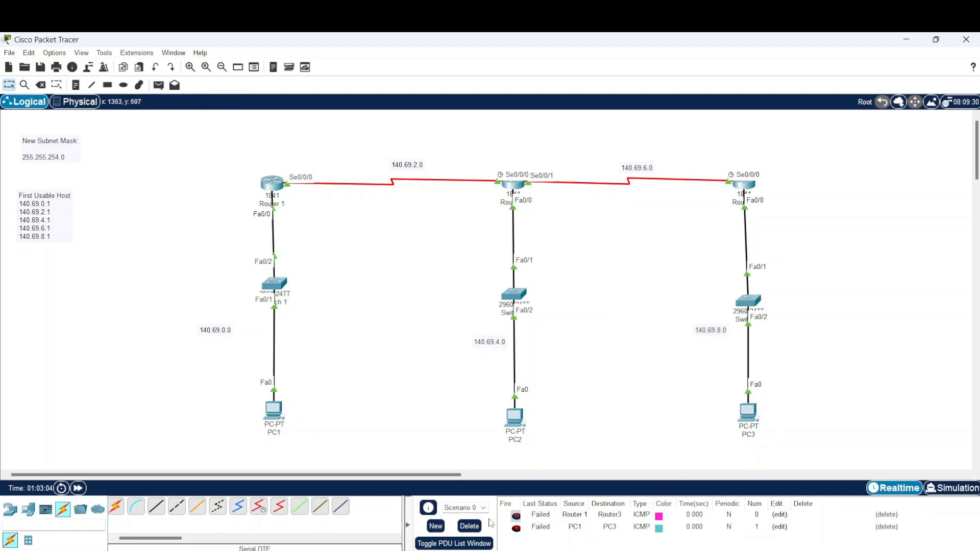
left_click(469, 526)
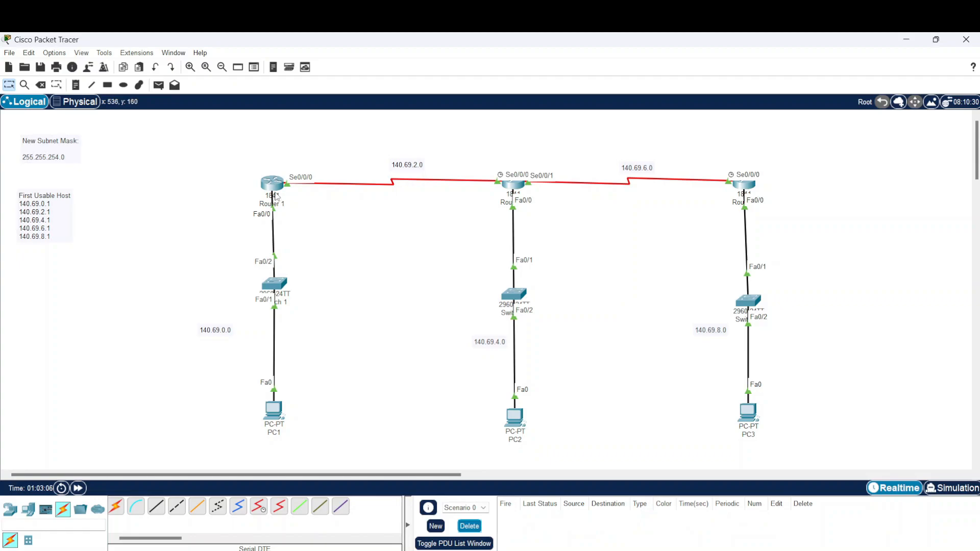
Open Router 1's command line, narrow its window, and exit interface configuration to global configuration mode
mouse_move(274, 187)
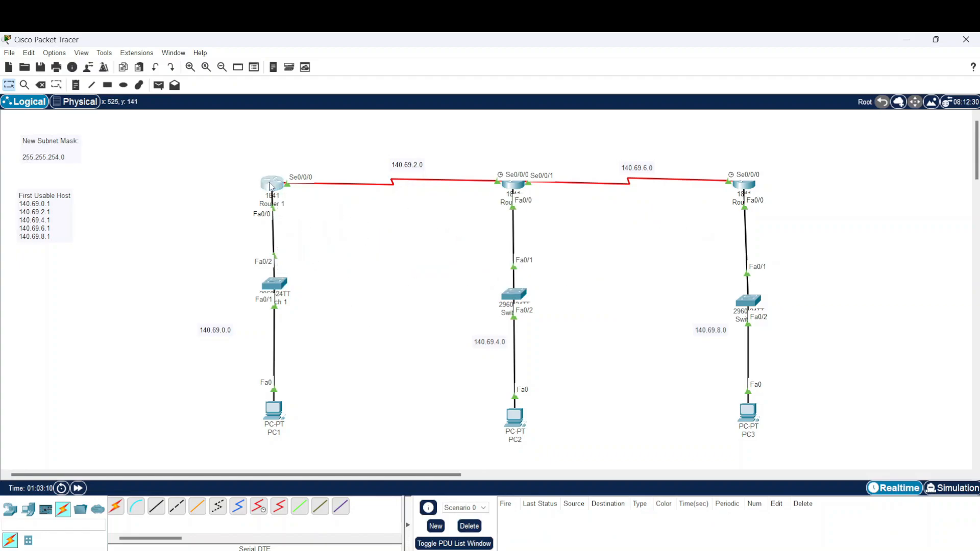
left_click(270, 186)
left_click_drag(559, 104, 417, 82)
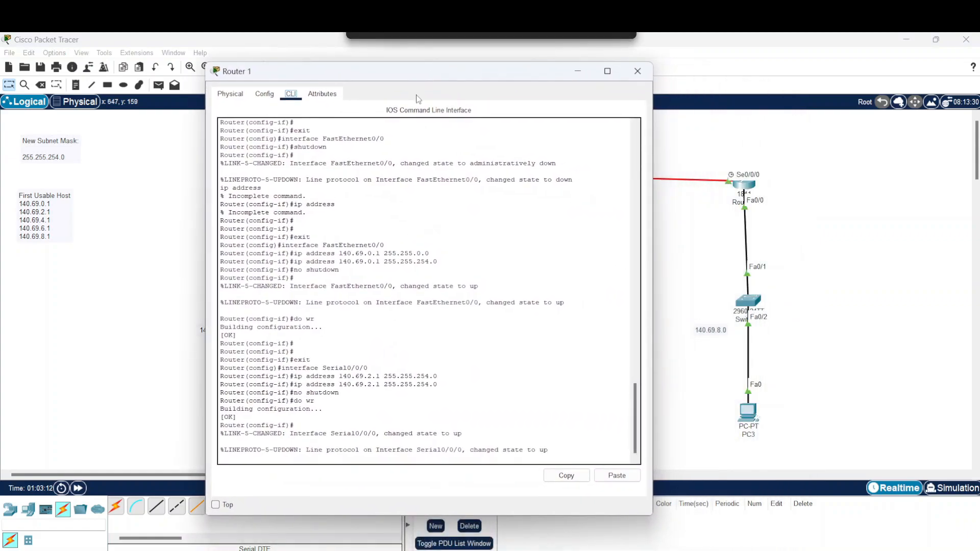
left_click(563, 454)
key("Return")
type("exit")
key("Return")
left_click_drag(463, 77, 284, 66)
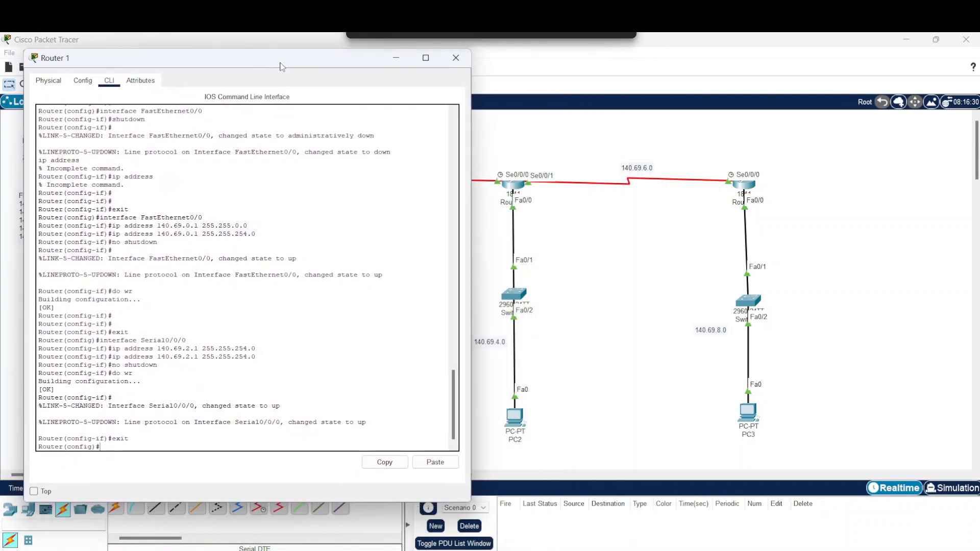
left_click_drag(470, 233, 388, 233)
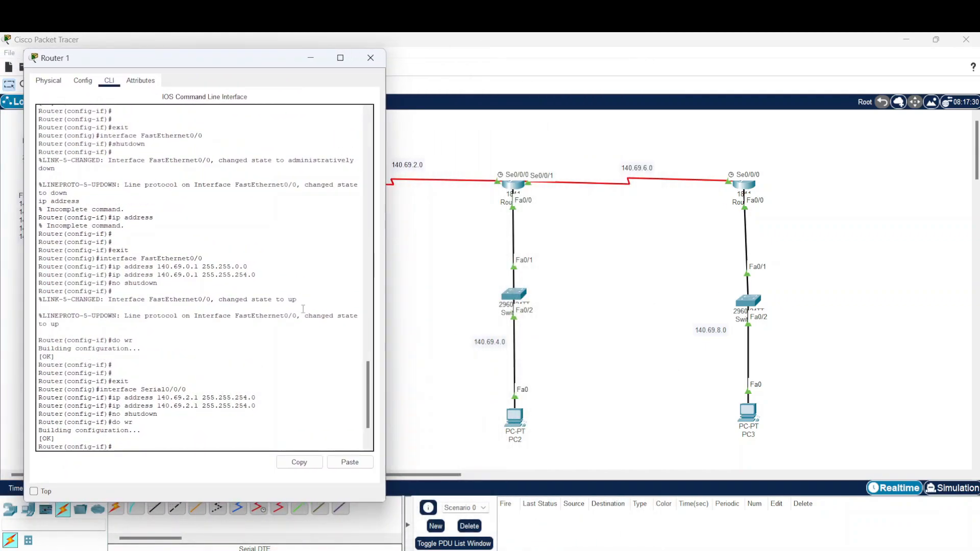
type("exit")
key("Return")
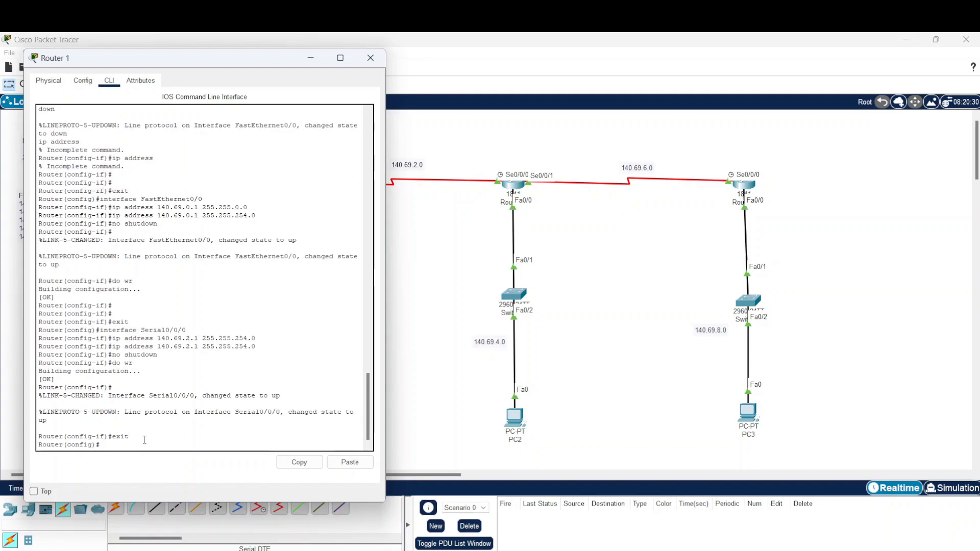
Add a static route on Router 1 to network 140.69.4.0 with mask 255.255.254.0 through se0/0/0
type("route ")
type("140.")
type("69")
type(",")
type("4.0")
type(" s")
key("BackSpace")
type("255")
key("BackSpace")
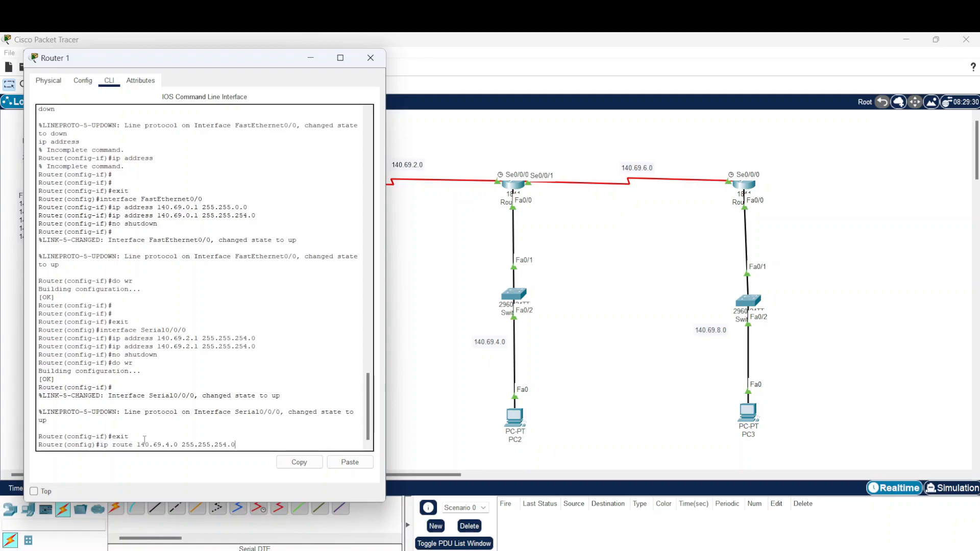
left_click_drag(252, 68, 744, 60)
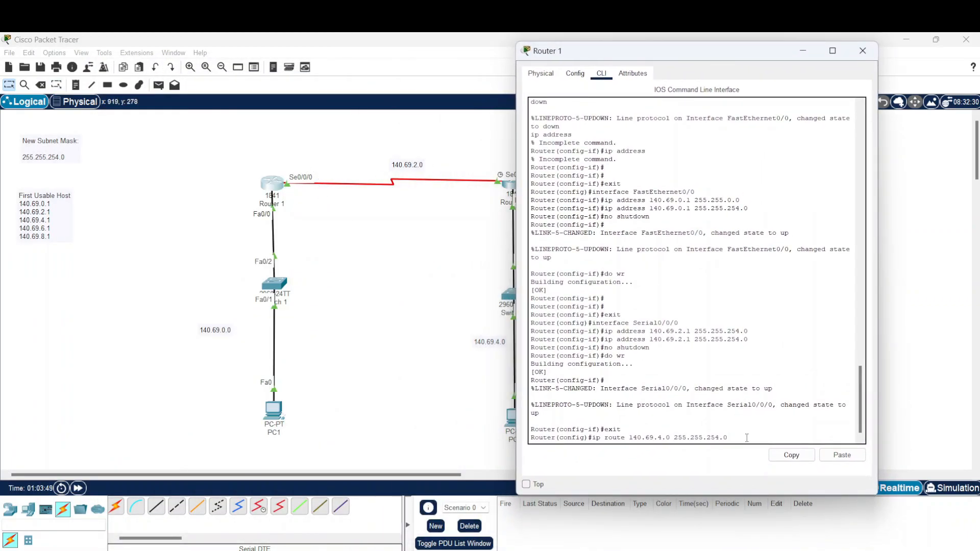
type("0")
type("/0/0")
key("Return")
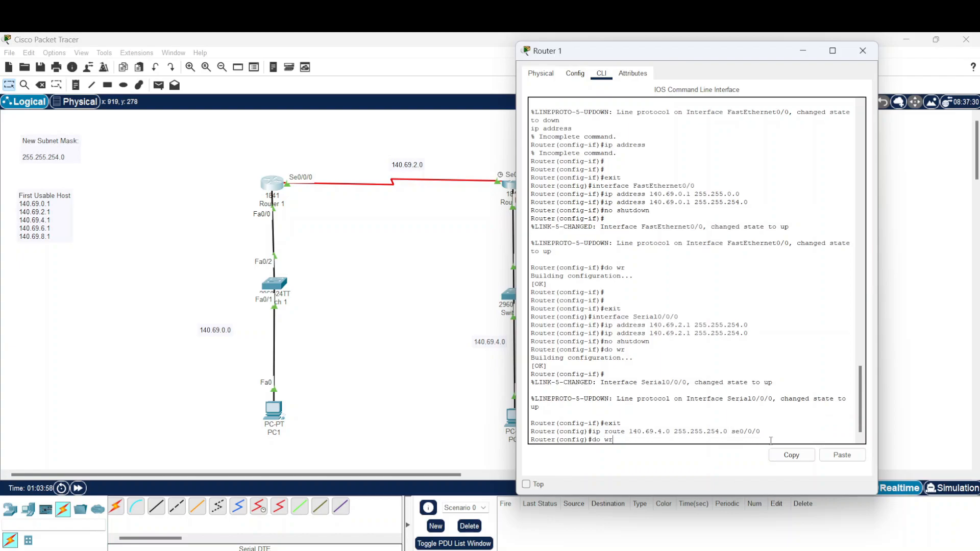
Save Router 1's static route configuration with "do wr" and close the router
type("do wr")
key("Return")
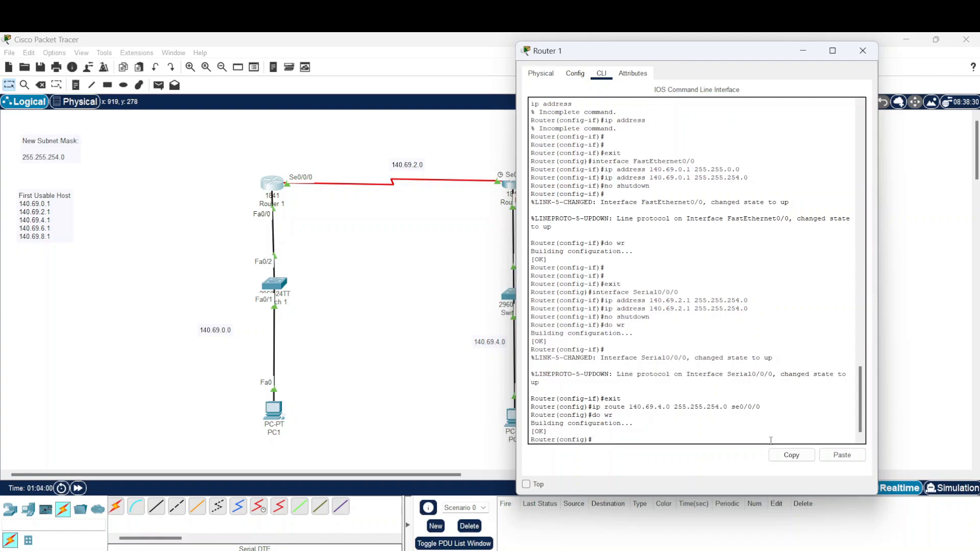
left_click(862, 51)
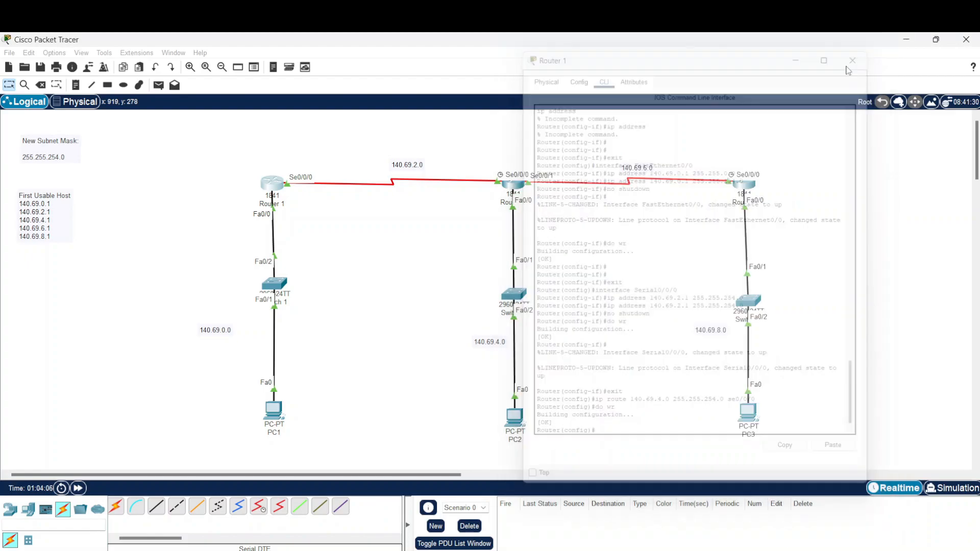
Open Router 2's command line and exit interface configuration to global configuration mode
left_click(509, 187)
left_click_drag(513, 105, 644, 73)
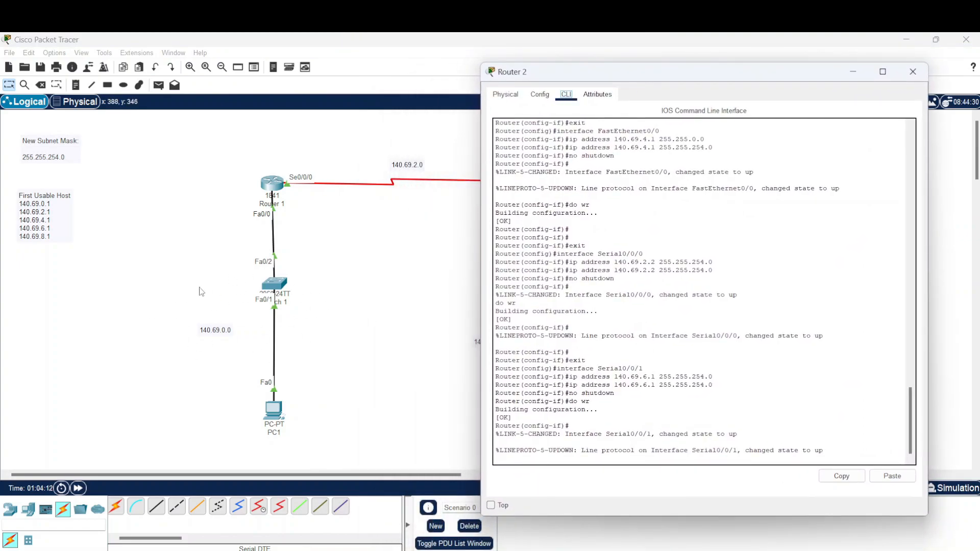
left_click(847, 453)
key("Return")
type("exot")
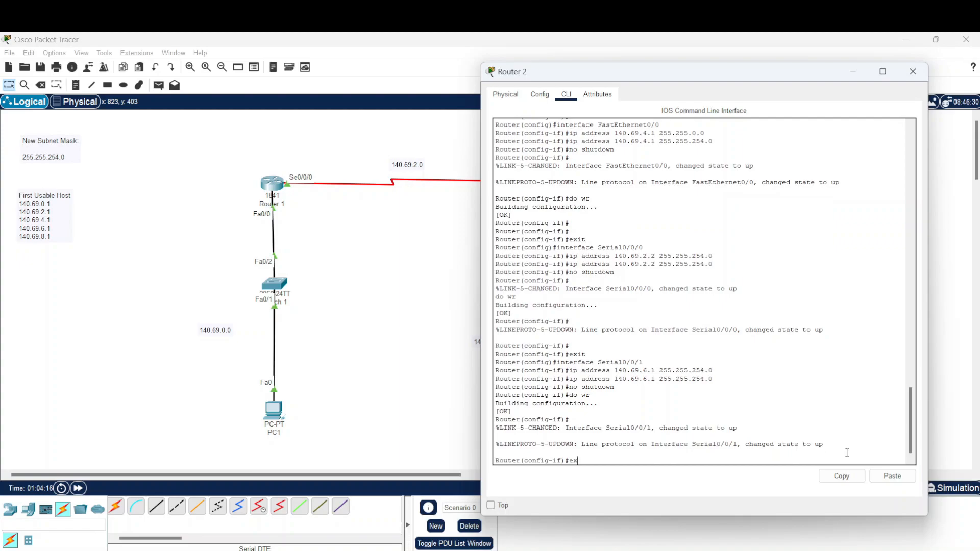
key("Return")
Add a static route on Router 2 to network 140.69.0.0 with mask 255.255.254.0 through se0/0/0
type("ip route 140.69.")
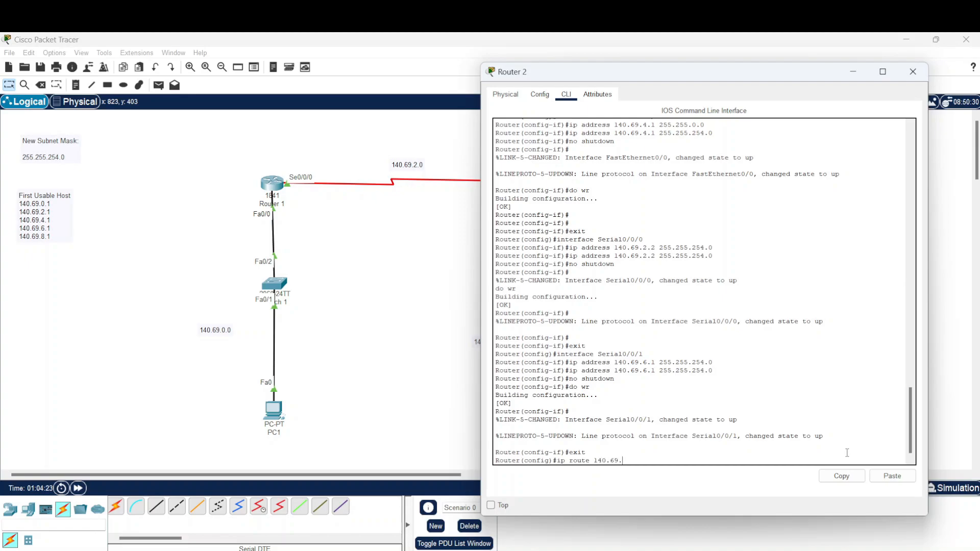
type("0.0 255.255.254.0")
mouse_move(672, 76)
left_mouse_down()
mouse_move(736, 71)
mouse_move(663, 80)
left_mouse_up()
type("0 se0/0/0")
key("Return")
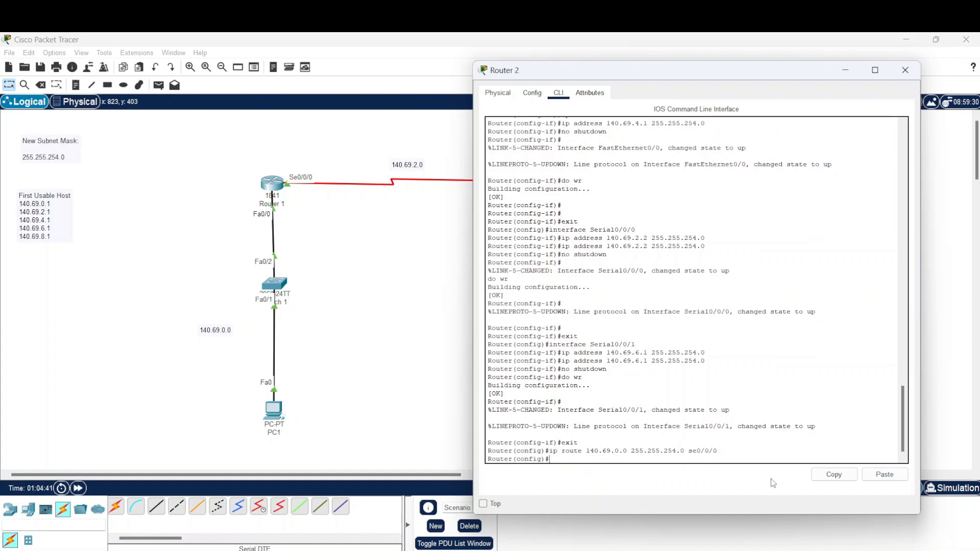
Save Router 2's running configuration with "do wr" and close the router
type("do wr")
key("Return")
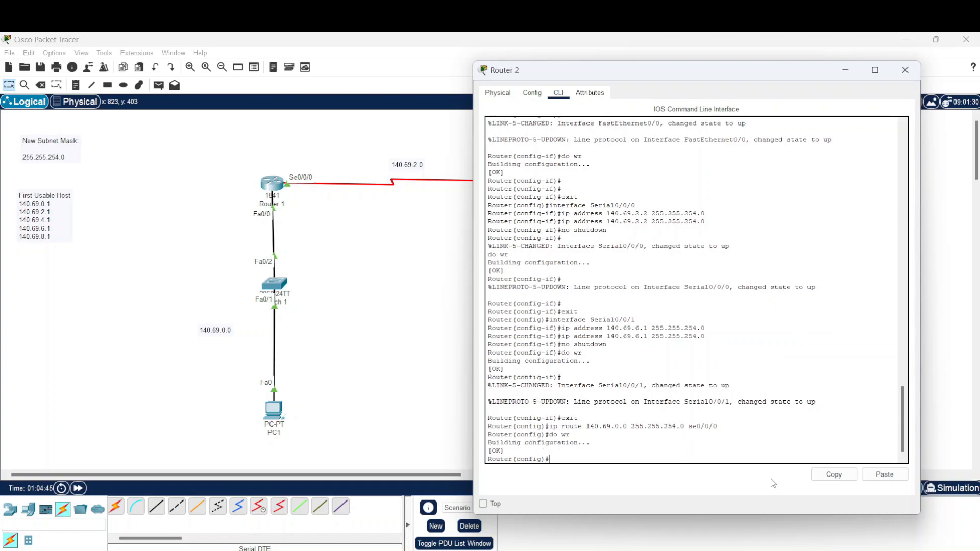
left_click(908, 71)
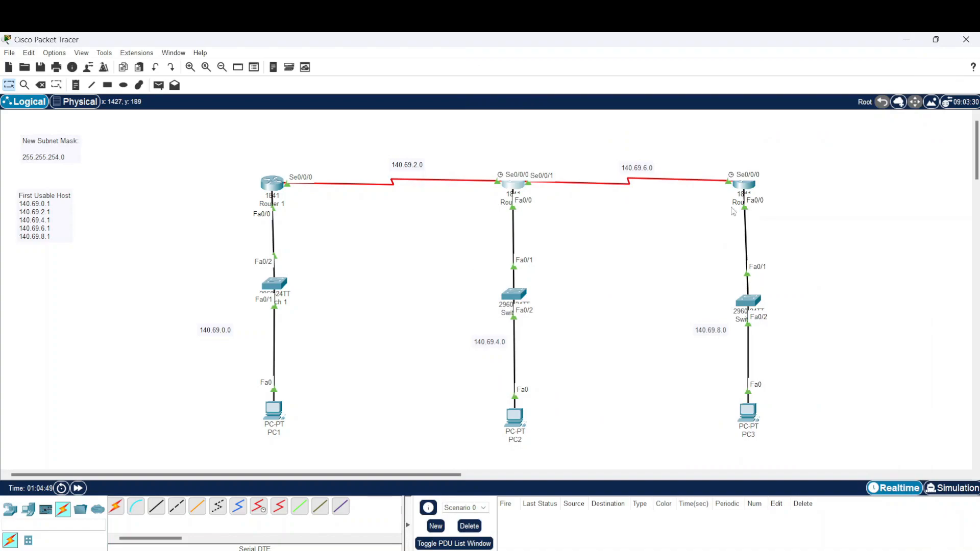
Test connectivity by sending a simple PDU from PC1 to PC2
left_click(158, 86)
left_click(272, 411)
left_click(519, 427)
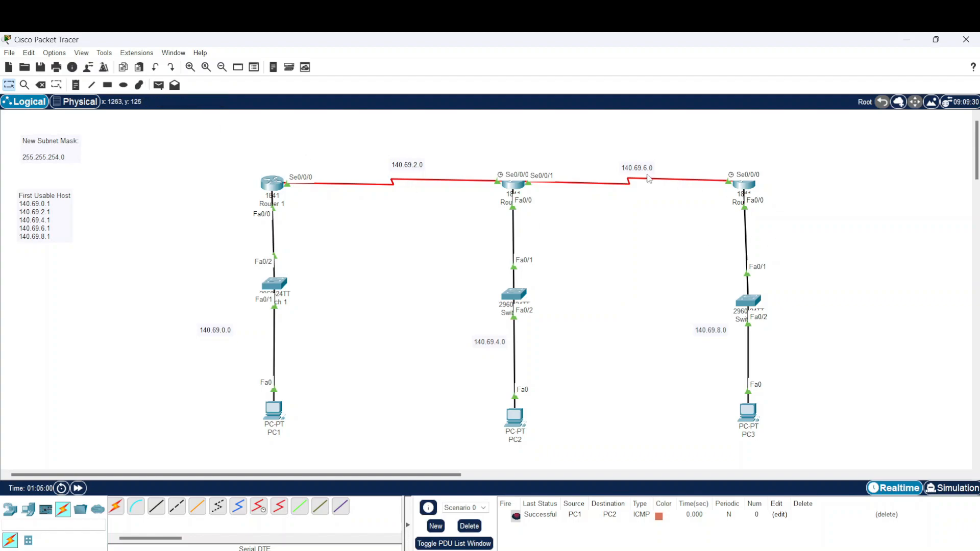
left_click(748, 187)
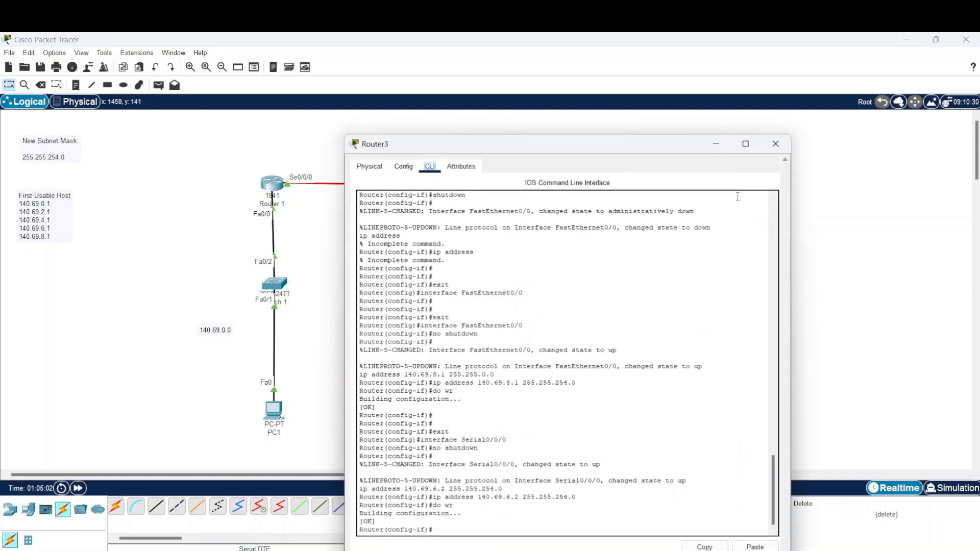
left_click(776, 107)
left_click_drag(709, 170, 782, 393)
left_click(782, 393)
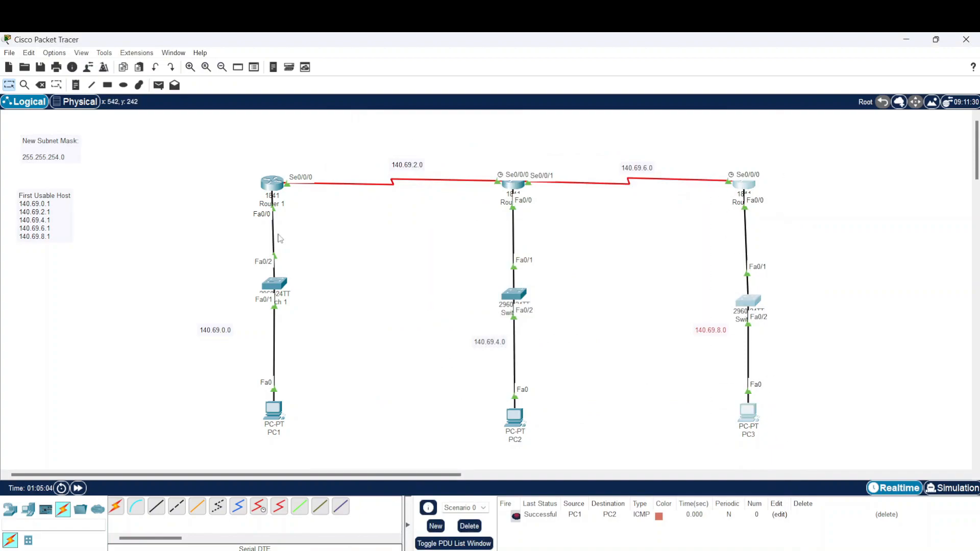
left_click_drag(216, 154, 322, 435)
left_click(322, 438)
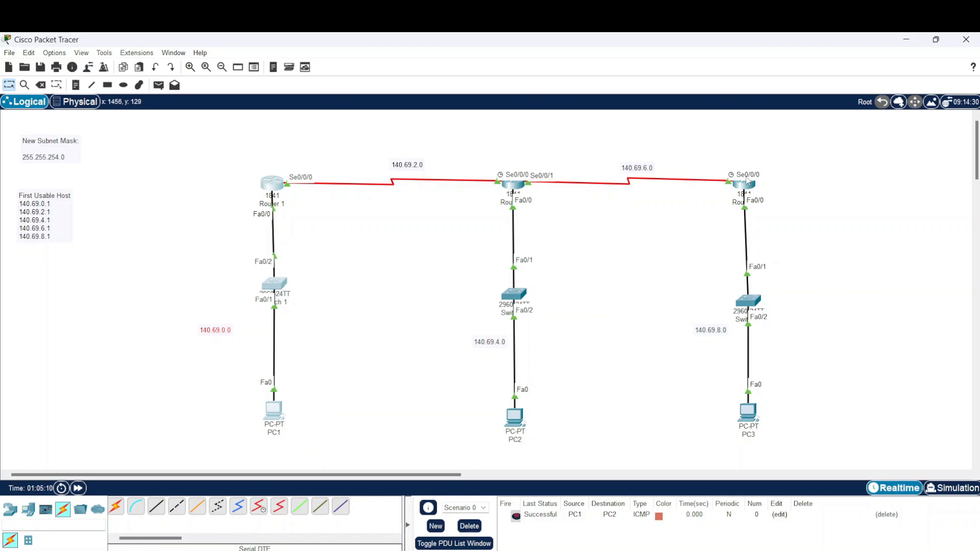
left_click_drag(251, 135, 569, 465)
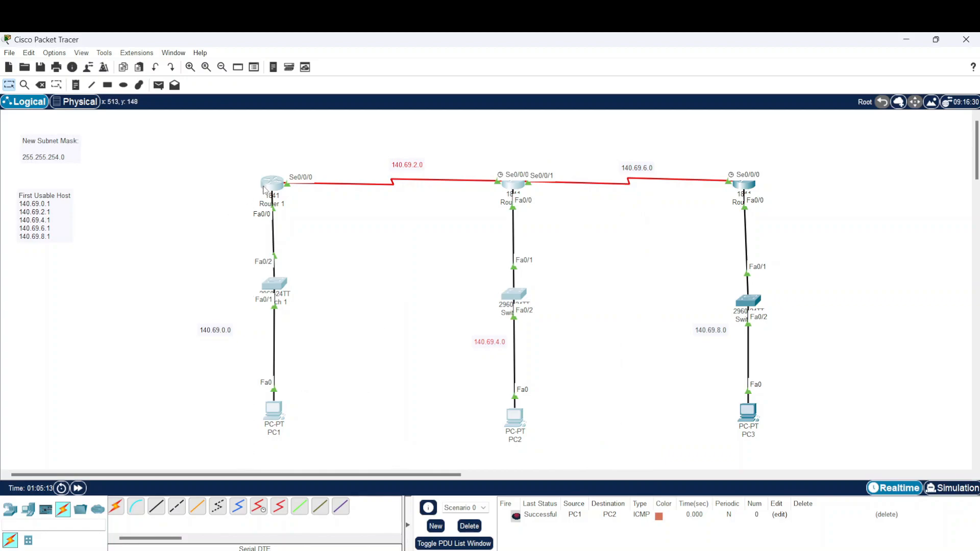
left_click_drag(476, 155, 824, 472)
Open Router 2's command line and add a static route to network 140.69.8.0 with mask 255.255.254.0 through se0/0/1
left_click(515, 188)
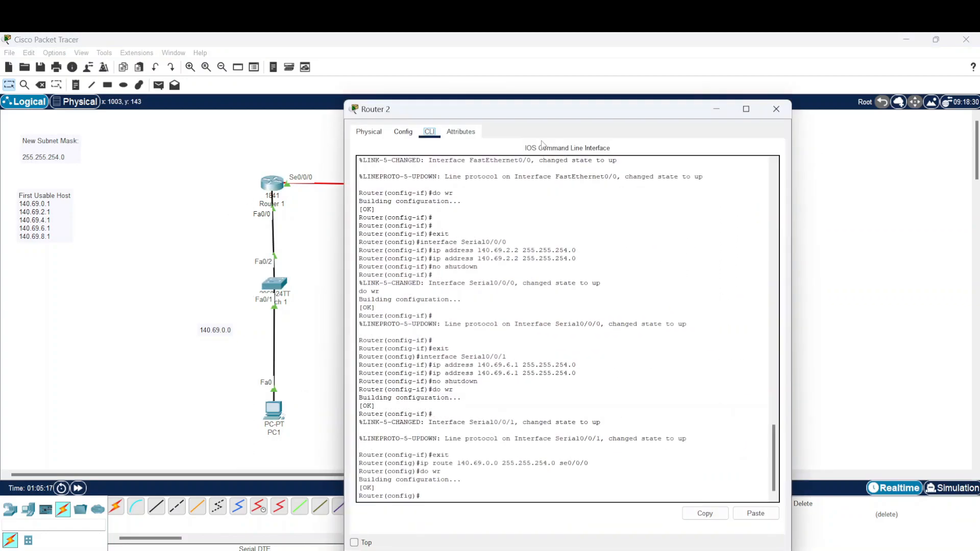
left_click_drag(471, 114, 174, 82)
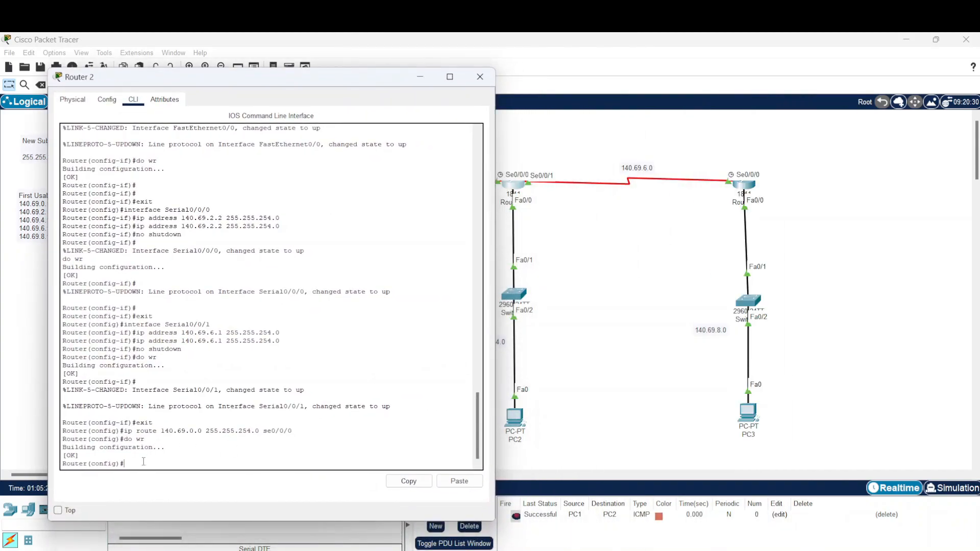
type("route")
type(" 149")
type("0.5")
type("69")
type(".8.0")
type(" 255.2")
type("55.254.0")
type(" s")
type("e0/")
type("0/1")
key("Return")
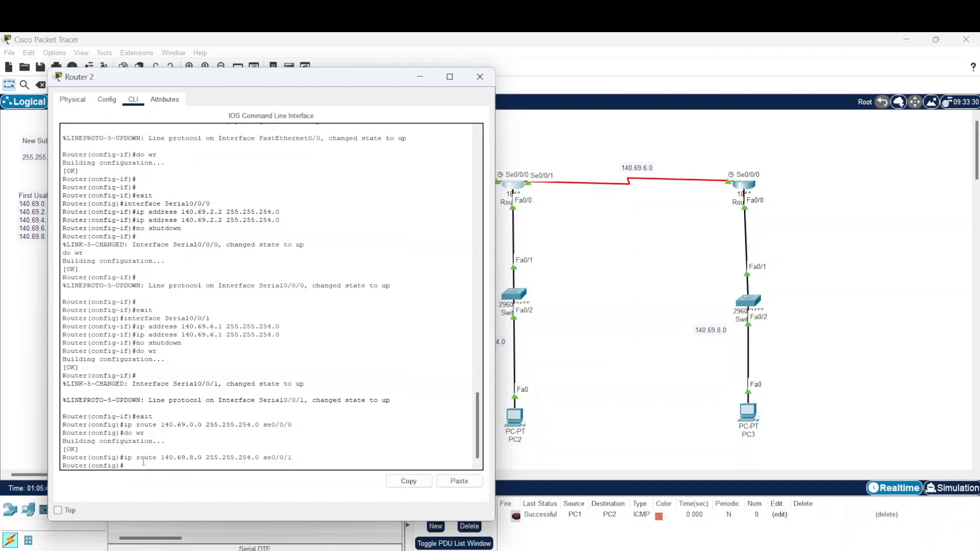
Save Router 2's new 140.69.8.0 route with "do wr" and close the router
type("do wr")
key("Return")
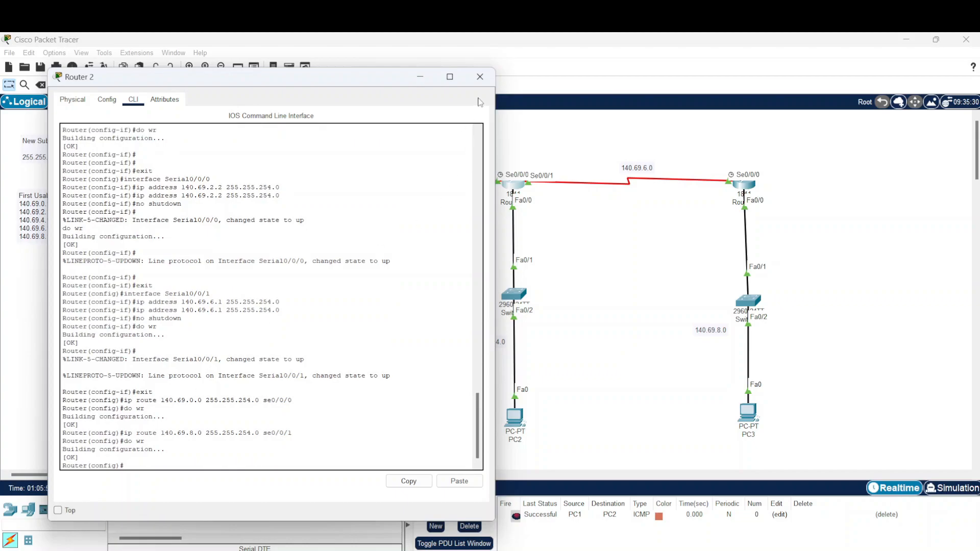
left_click(480, 77)
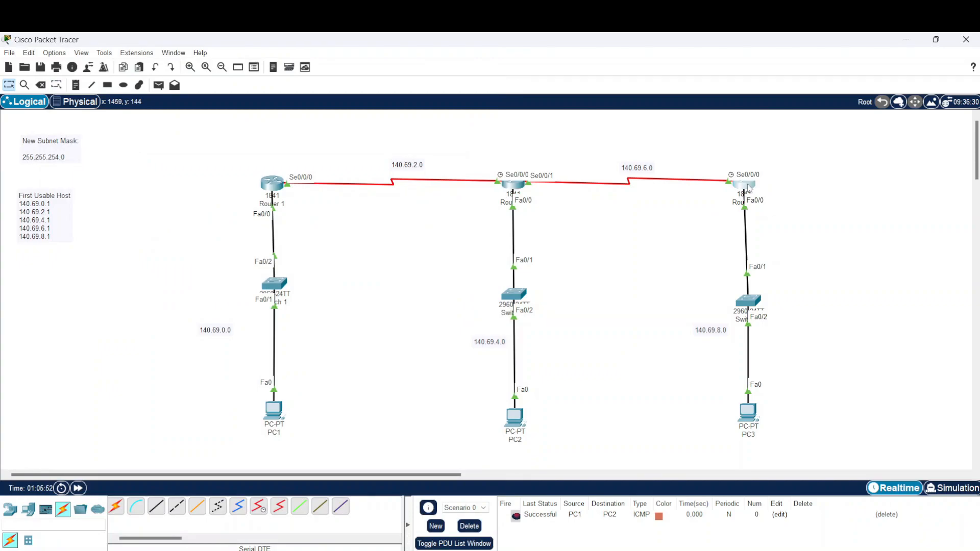
Open Router3's command line and exit interface configuration to global configuration mode
left_click(746, 186)
left_click_drag(550, 116, 855, 128)
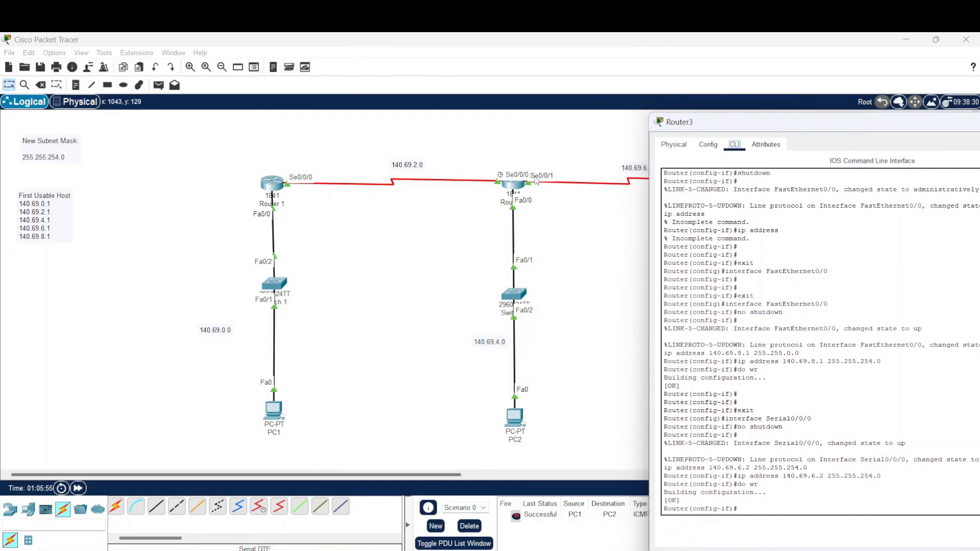
left_click_drag(481, 159, 564, 447)
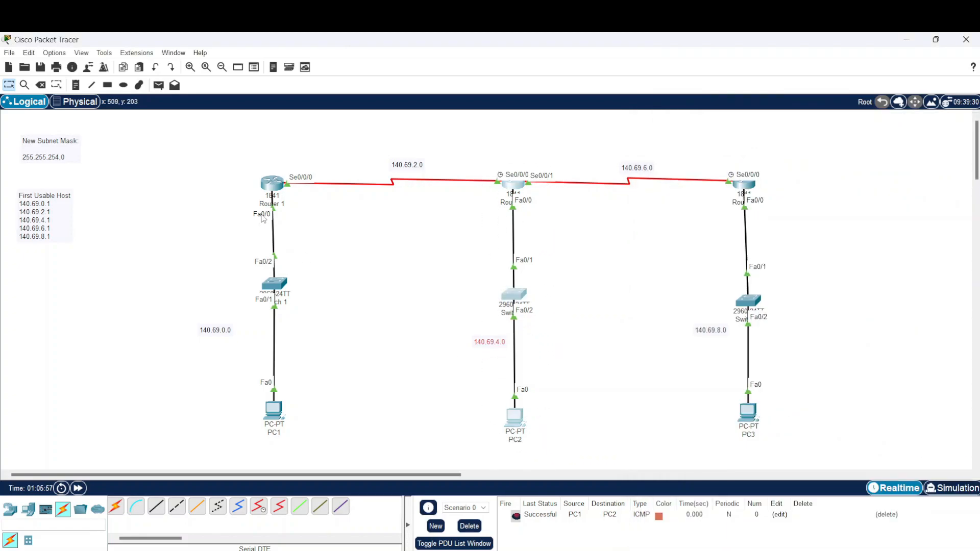
left_click_drag(216, 143, 330, 459)
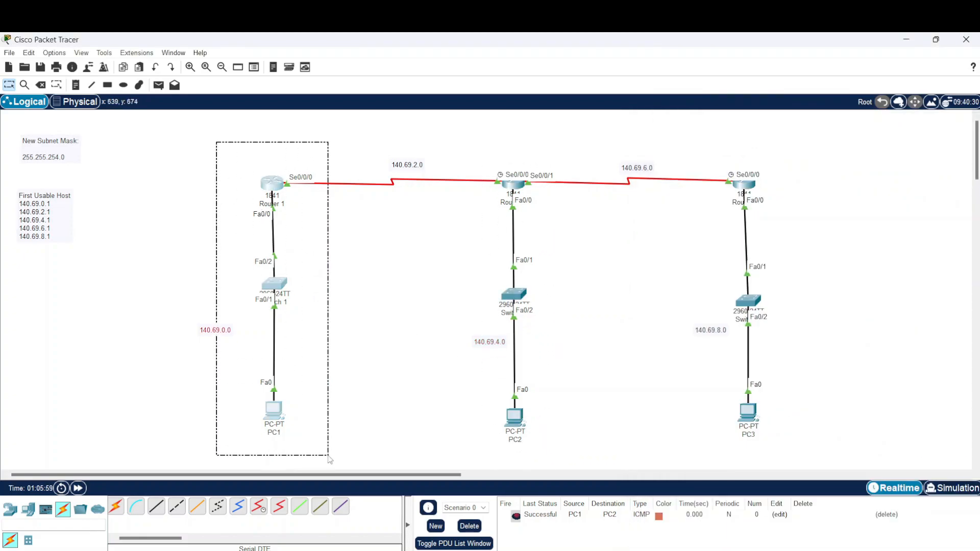
left_click_drag(329, 460, 330, 459)
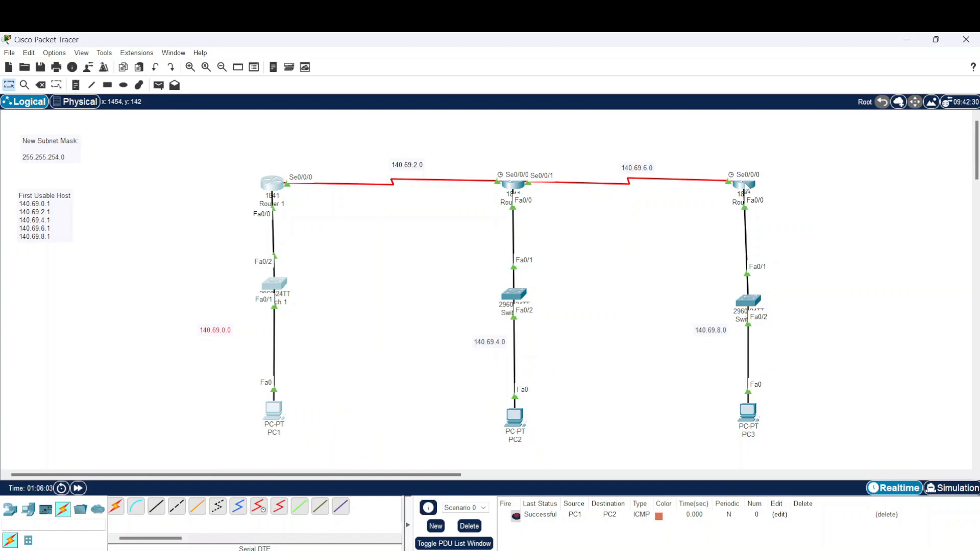
left_click(597, 520)
left_click_drag(863, 126, 797, 91)
left_click(704, 474)
type("exit")
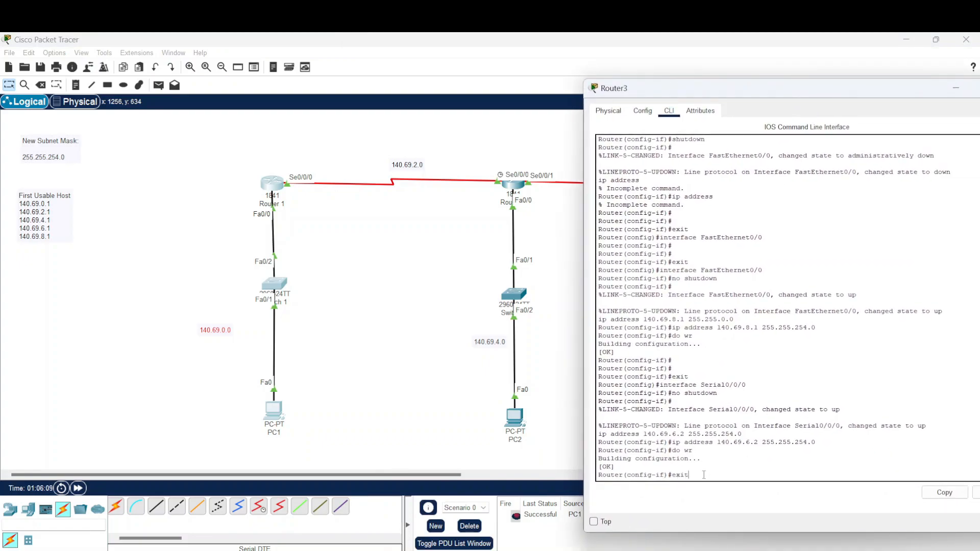
key("Return")
Add a static route on Router3 to network 140.69.4.0 with mask 255.255.254.0 through se0/0/0
type("ip route ")
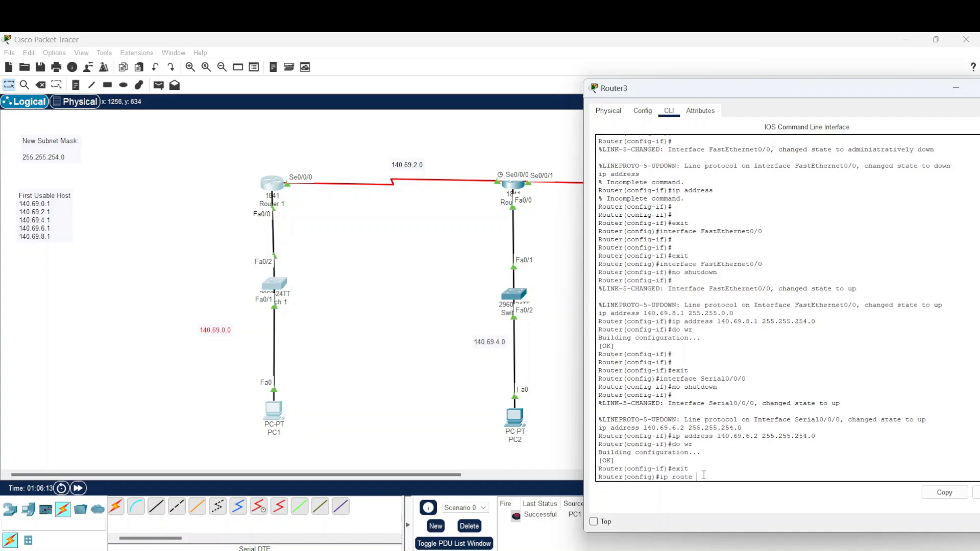
type("140.69.4.0")
left_click_drag(739, 93, 684, 78)
type("se")
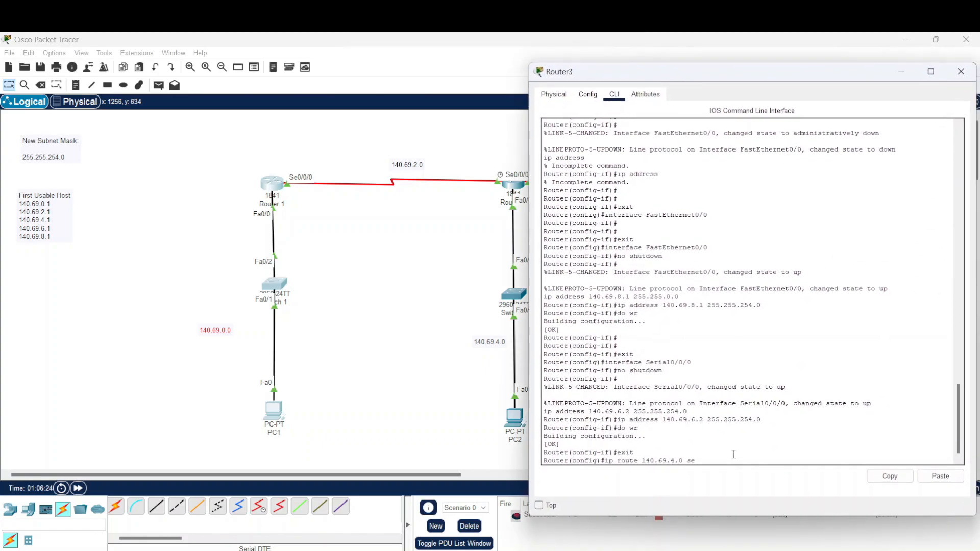
key("BackSpace")
key("BackSpace")
type("254")
key("BackSpace")
type(".255.254.0 se/")
key("BackSpace")
type("0/0/0")
key("Return")
Save Router3's configuration with "do wr"
type("do")
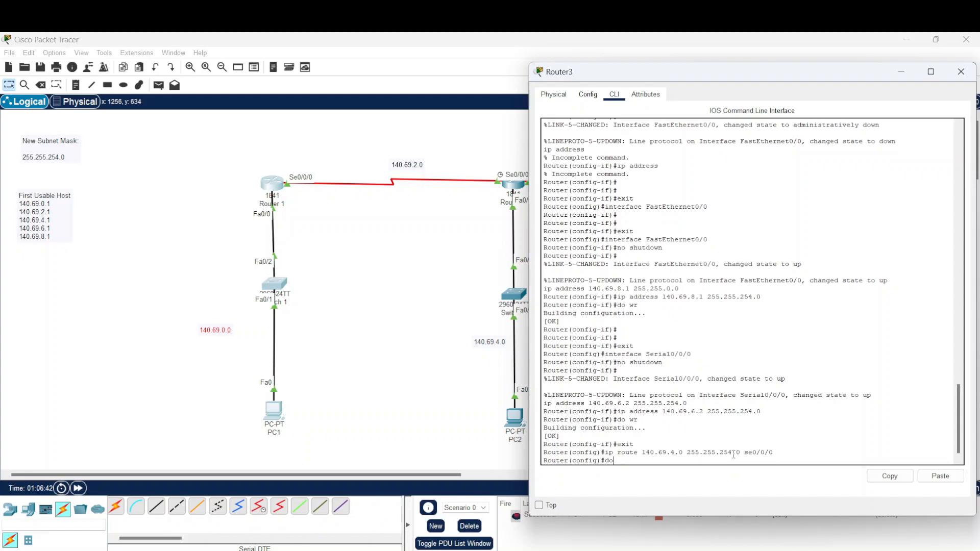
type(" wr")
key("Return")
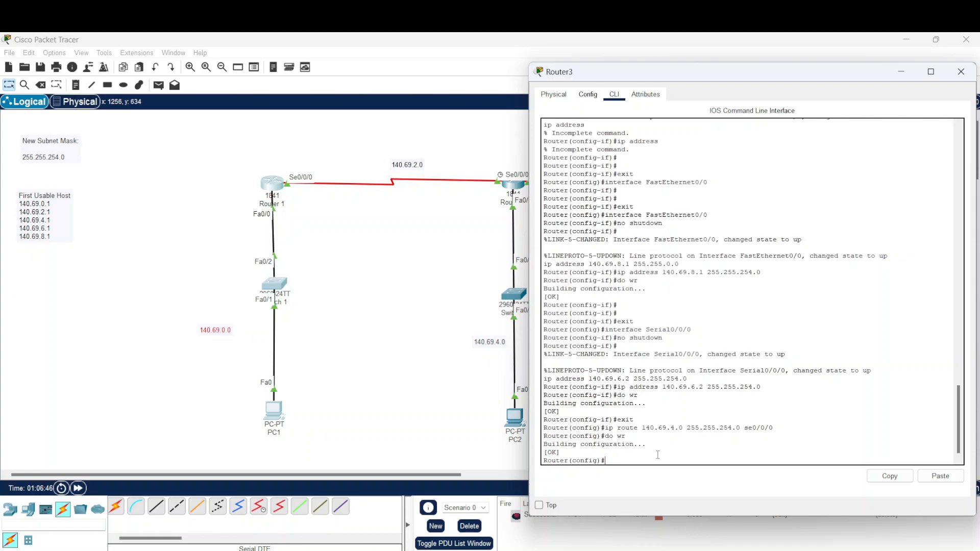
Add a static route on Router3 to network 140.69.0.0 with mask 255.255.254.0 through se0/0/0
type("ip route 140.69.0.0 255.255.26")
key("BackSpace")
type("54.0 se0/0/0")
key("Return")
Save Router3's 140.69.0.0 route with "do wr" and close the router
type("do wr")
key("Return")
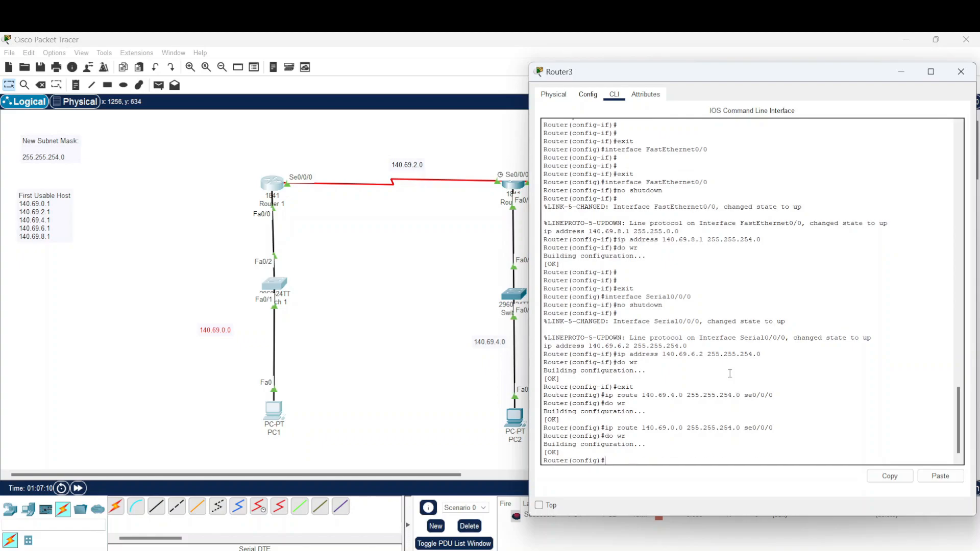
left_click(961, 71)
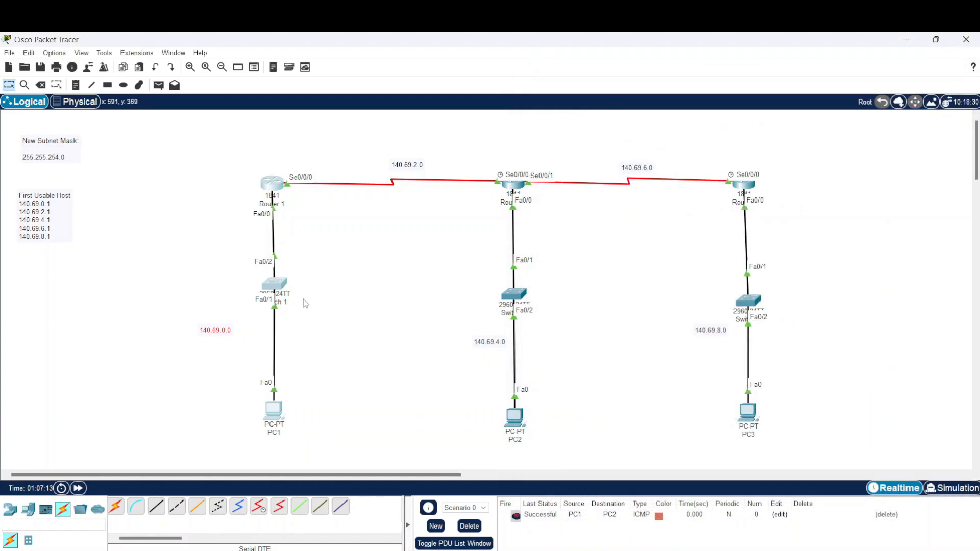
Test connectivity by sending a simple PDU from Router 1 to Router3 and firing it again
left_click(158, 84)
left_click(272, 184)
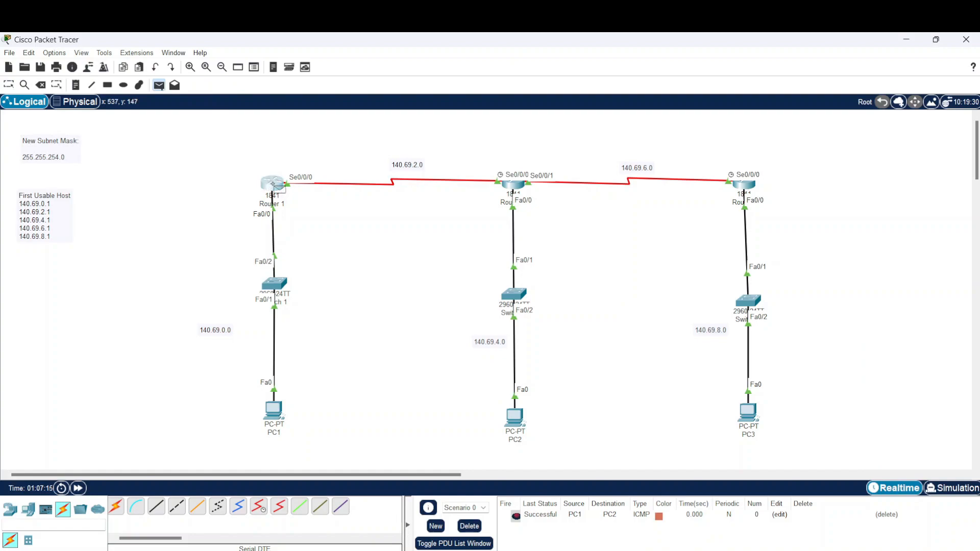
left_click(746, 187)
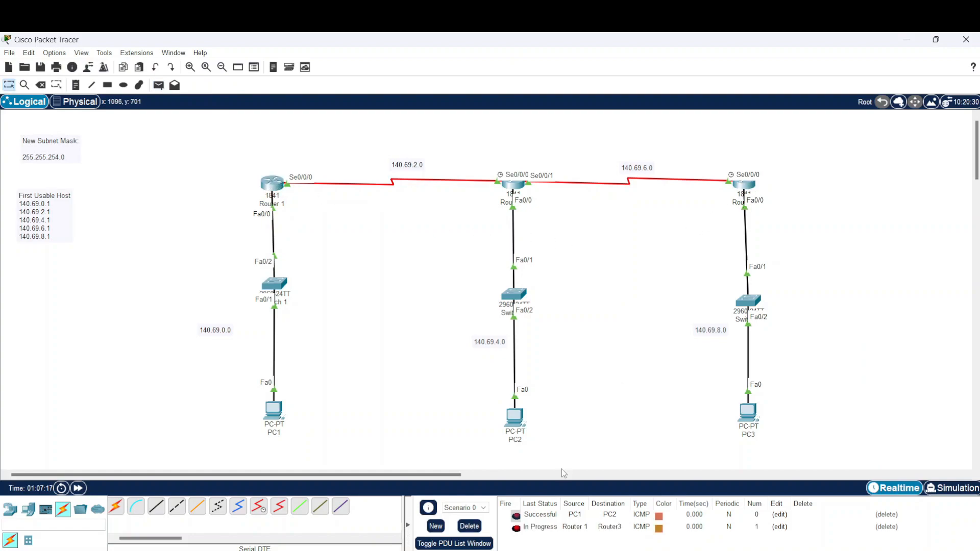
left_click(516, 528)
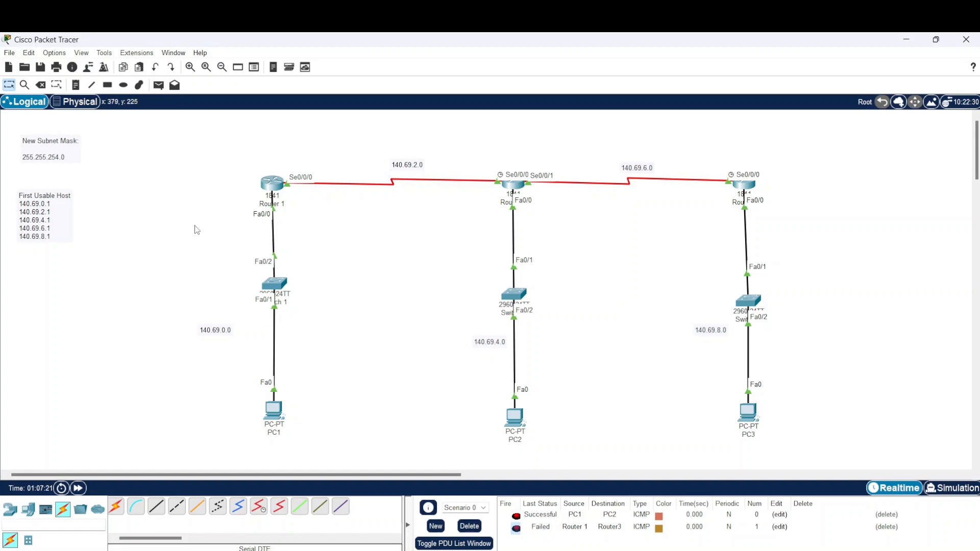
Delete Scenario 0's test PDUs and return to the selection tool
left_click(158, 85)
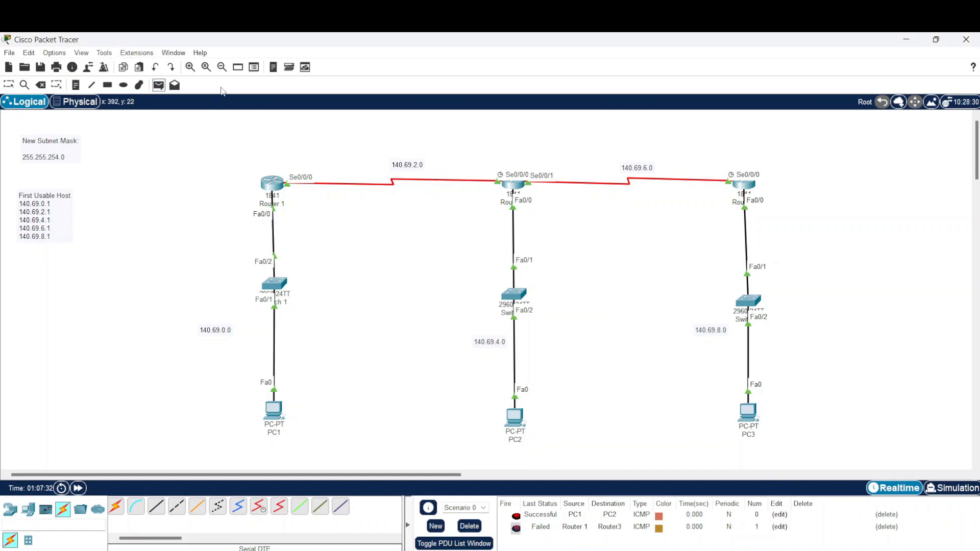
left_click(469, 527)
left_click(7, 86)
left_click_drag(355, 159, 703, 194)
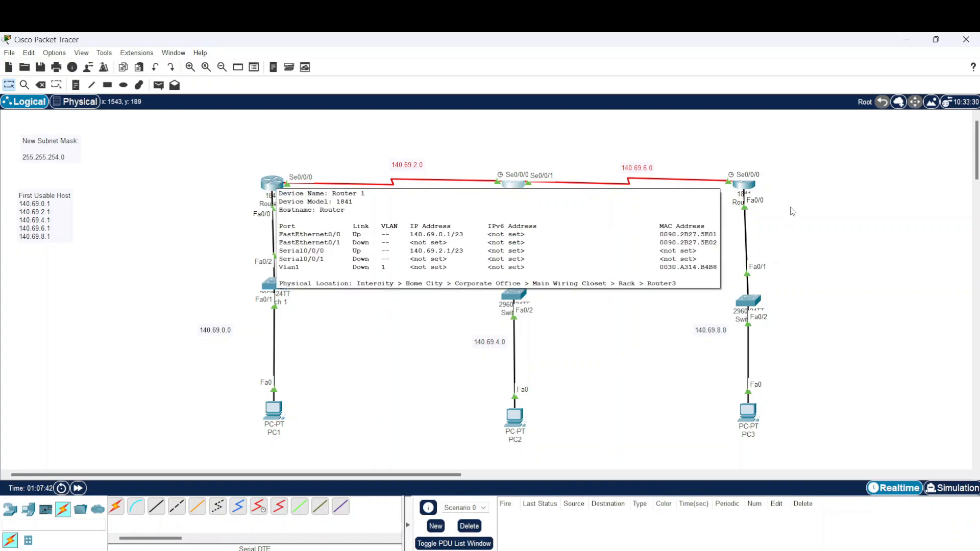
Open Router 1's command line and begin an "ip route" command at the global configuration prompt
left_click(276, 187)
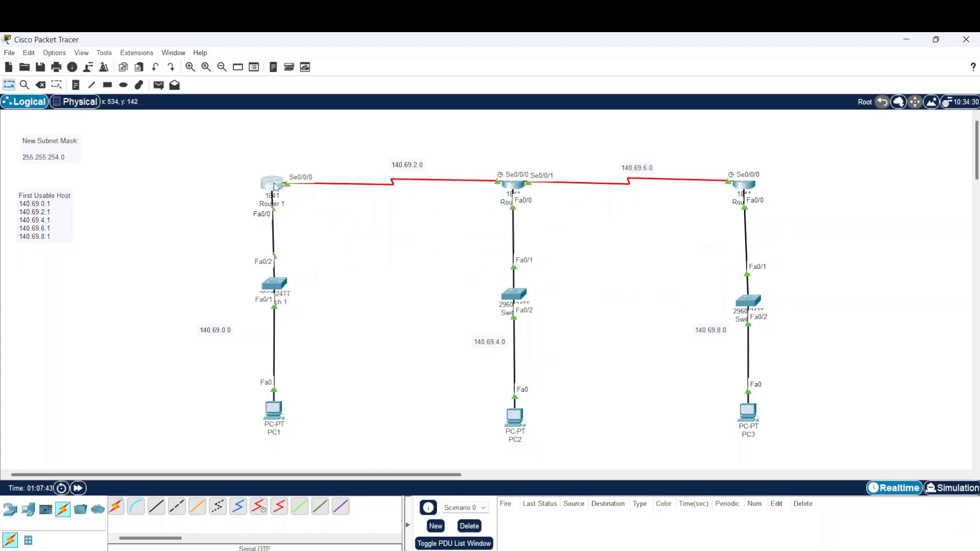
left_click(453, 491)
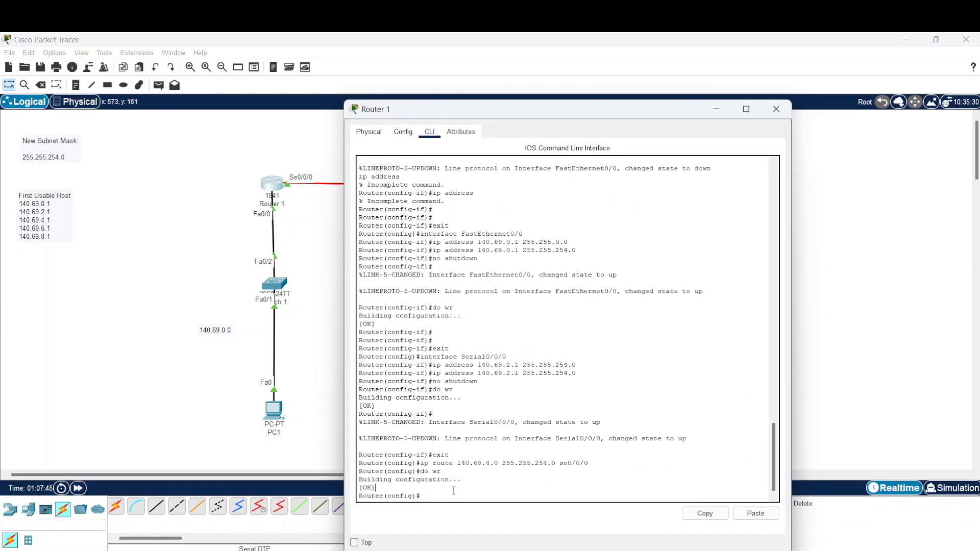
type("ip route 14")
left_click_drag(497, 112, 717, 105)
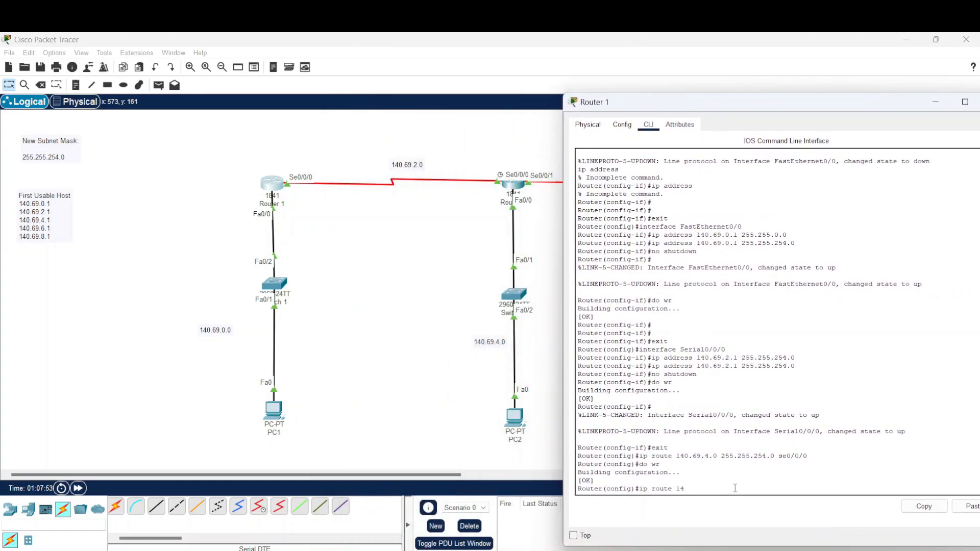
type("40.69.2.0 255.2255")
key("BackSpace")
key("BackSpace")
key("BackSpace")
key("BackSpace")
key("BackSpace")
key("BackSpace")
key("BackSpace")
key("BackSpace")
key("BackSpace")
key("BackSpace")
key("BackSpace")
key("BackSpace")
key("BackSpace")
key("BackSpace")
key("BackSpace")
key("BackSpace")
key("BackSpace")
key("BackSpace")
key("BackSpace")
key("BackSpace")
Add a static route on Router 1 to network 140.69.6.0 with mask 255.255.254.0 through se0/0/0
left_click_drag(651, 108, 448, 220)
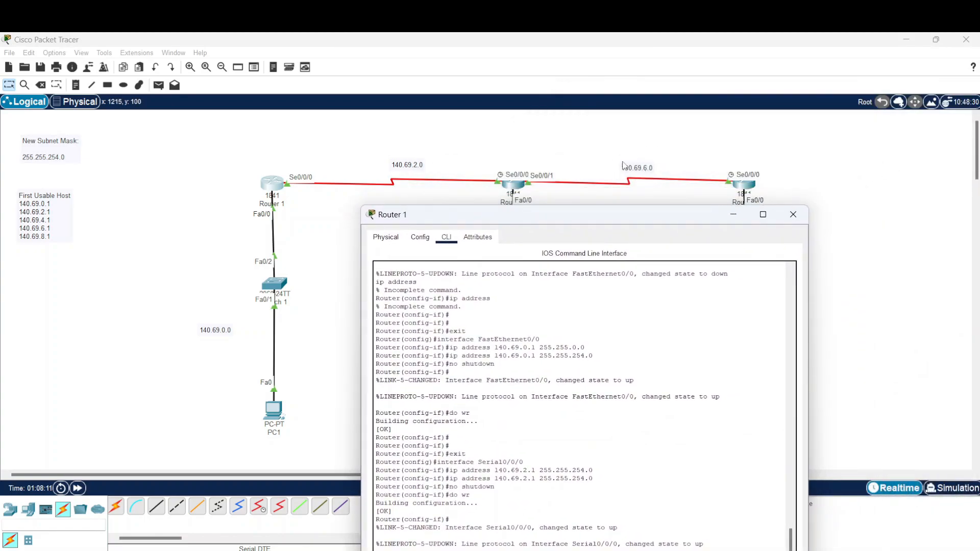
left_click_drag(626, 220, 329, 91)
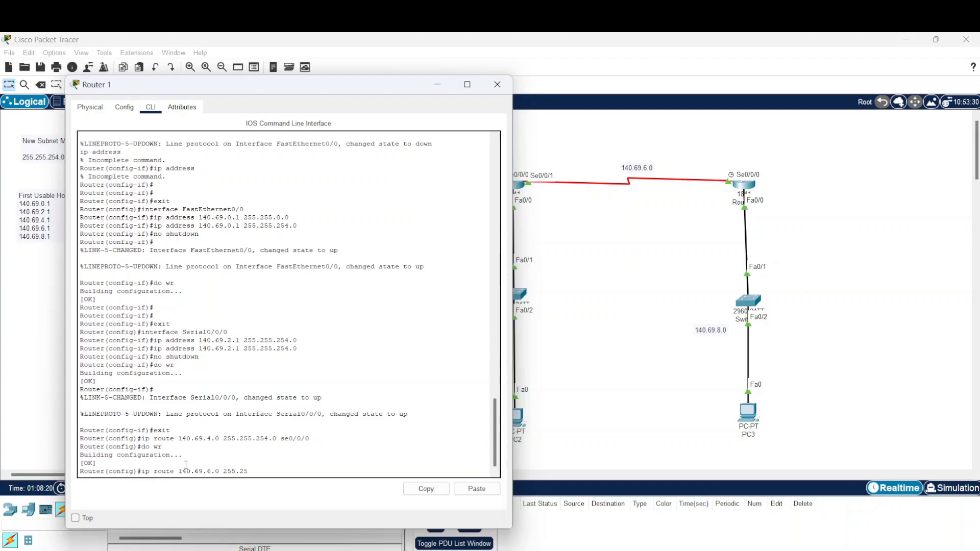
type("254.0")
mouse_move(301, 86)
left_mouse_down()
mouse_move(328, 230)
mouse_move(310, 82)
left_mouse_up()
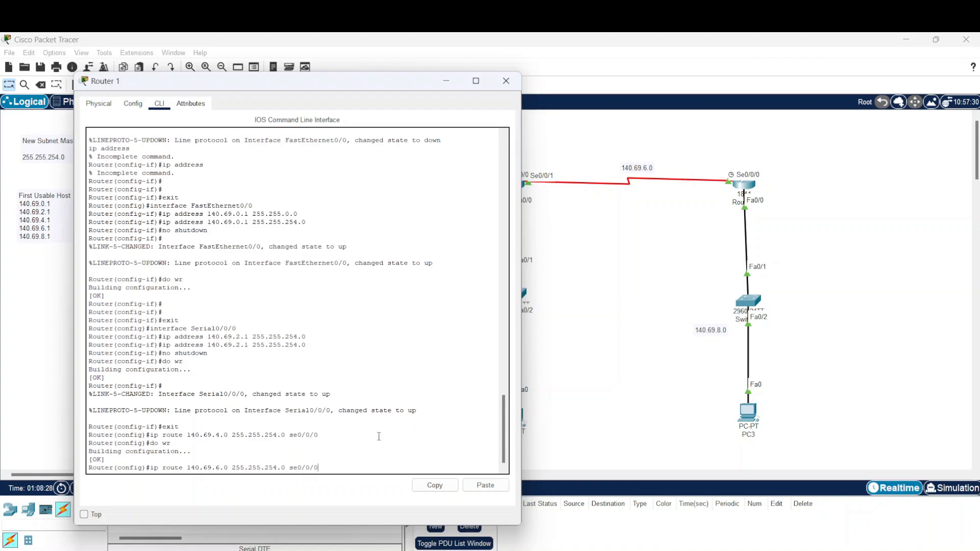
type("se0/0/0")
key("Return")
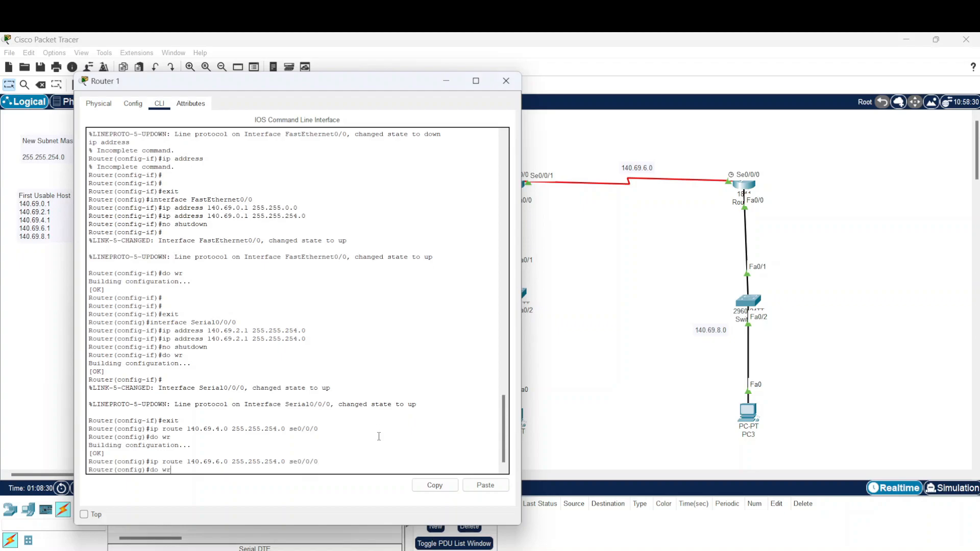
Save Router 1's configuration with "do wr" and close its window
type("do wr")
key("Return")
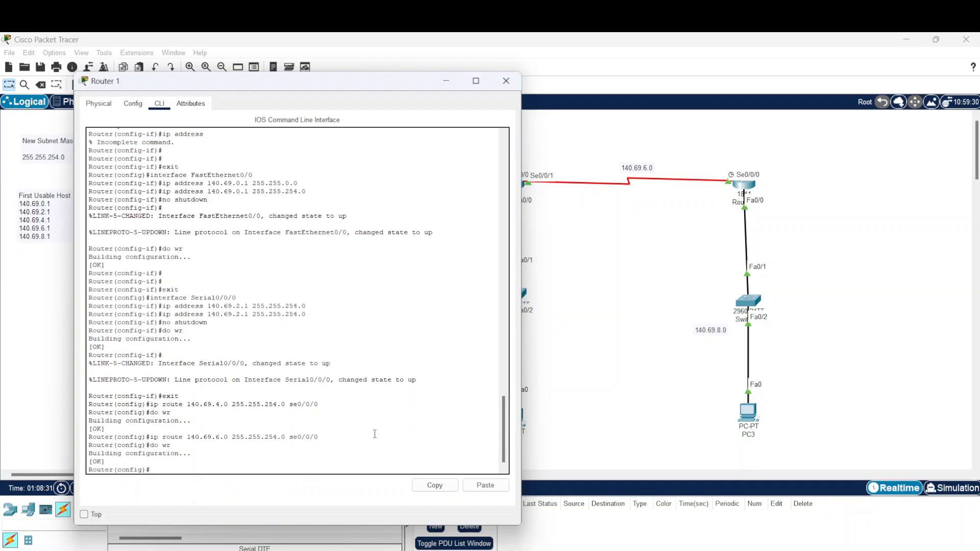
left_click(506, 80)
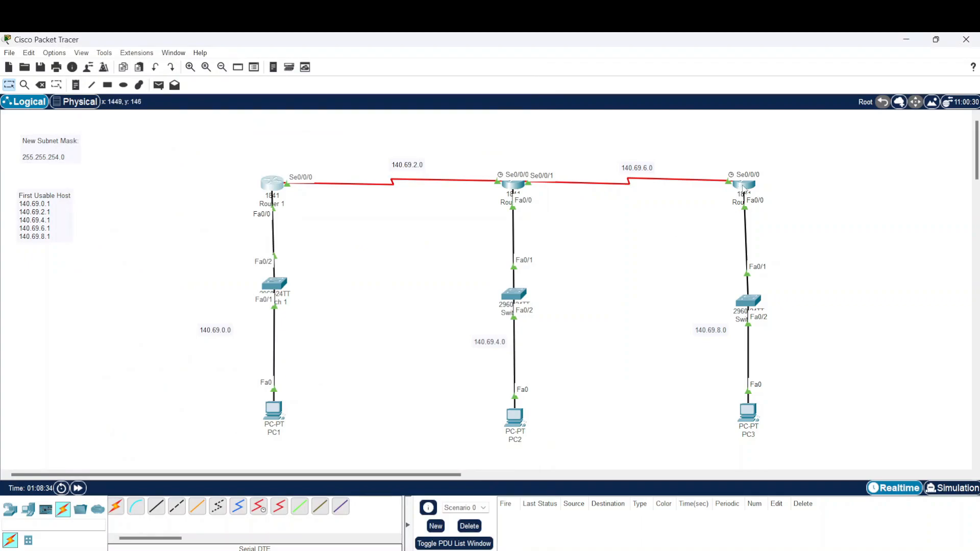
Add a static route on Router3 to network 140.69.2.0 with mask 255.255.254.0 through se0/0/0
left_click(752, 187)
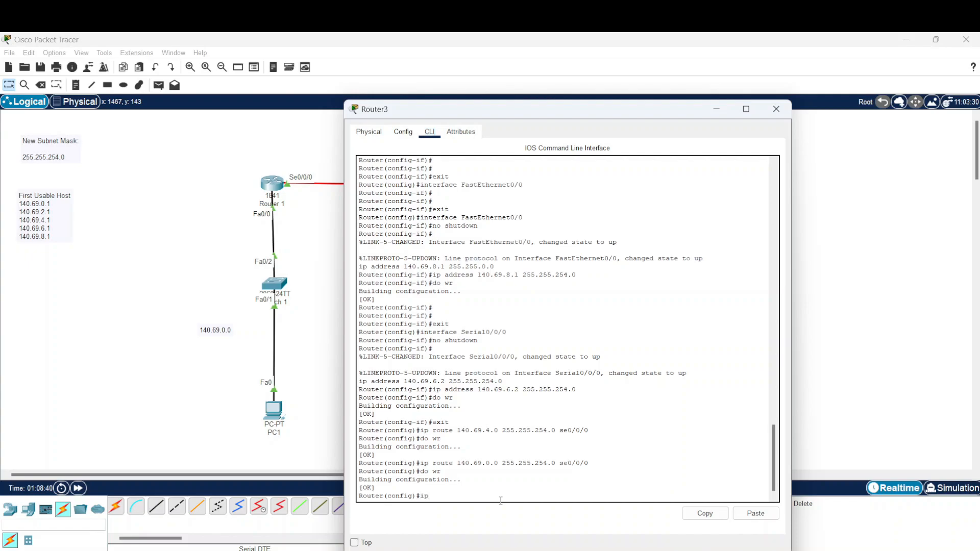
type("ip route 140.69")
left_click_drag(512, 113, 678, 96)
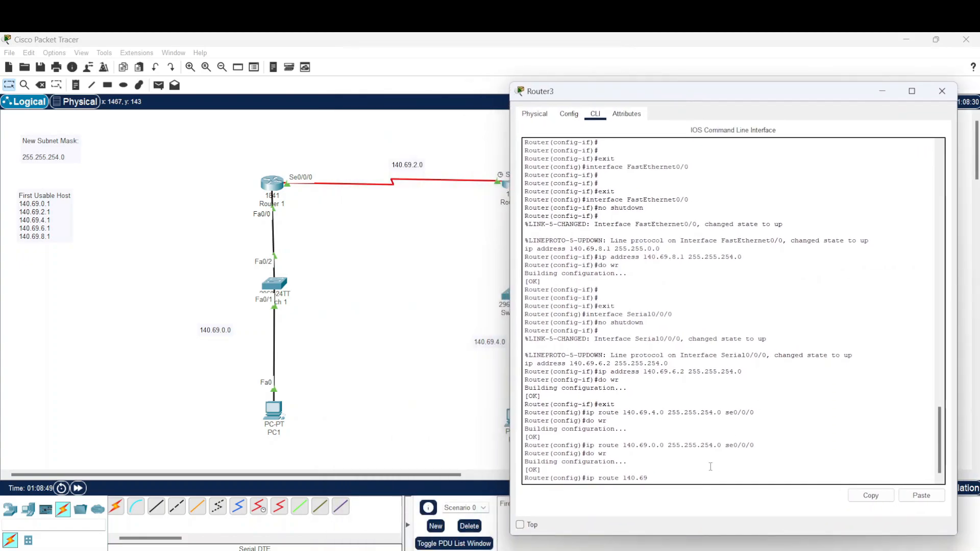
type(".2.0 255.255.254.0")
type("se0/0/0")
key("Return")
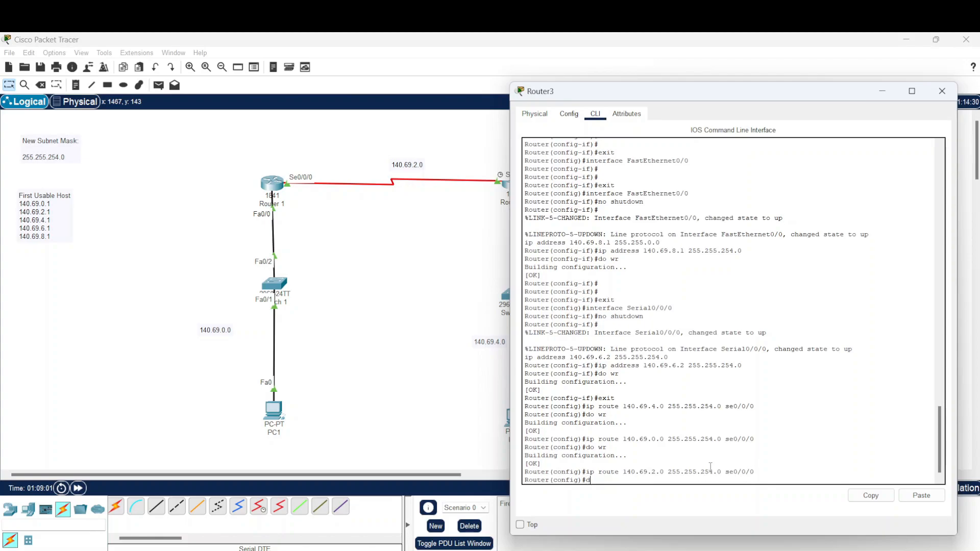
Save Router3's configuration with "do wr" and close its window
type("do wr")
key("Return")
left_click(940, 90)
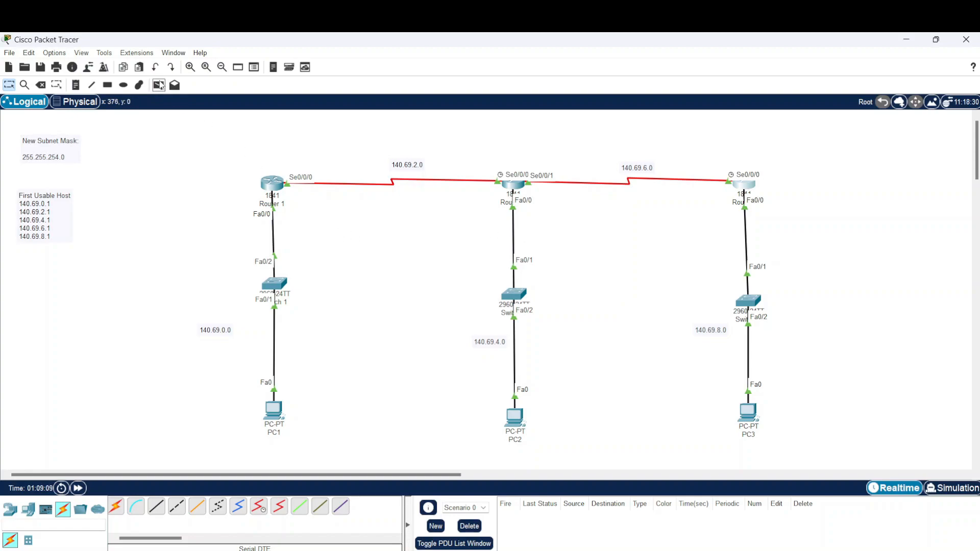
Test connectivity by sending simple PDUs from PC1 to PC2 and from PC2 to PC3
left_click(158, 86)
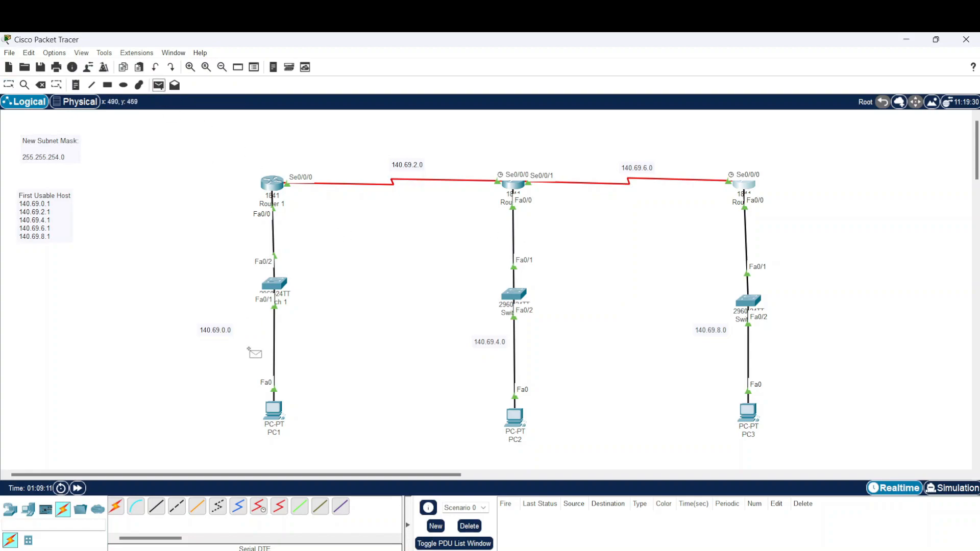
left_click(274, 411)
left_click(514, 416)
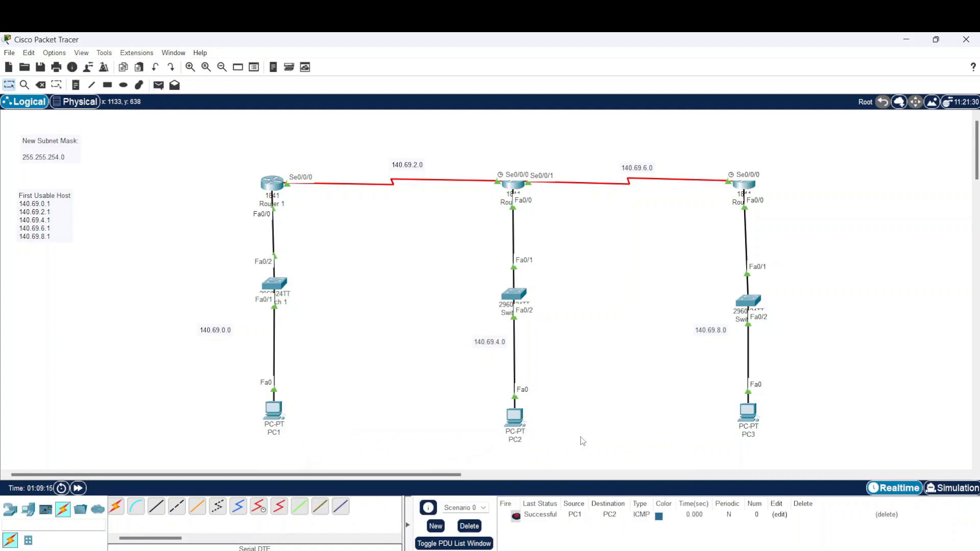
left_click(159, 85)
left_click(514, 416)
left_click(748, 410)
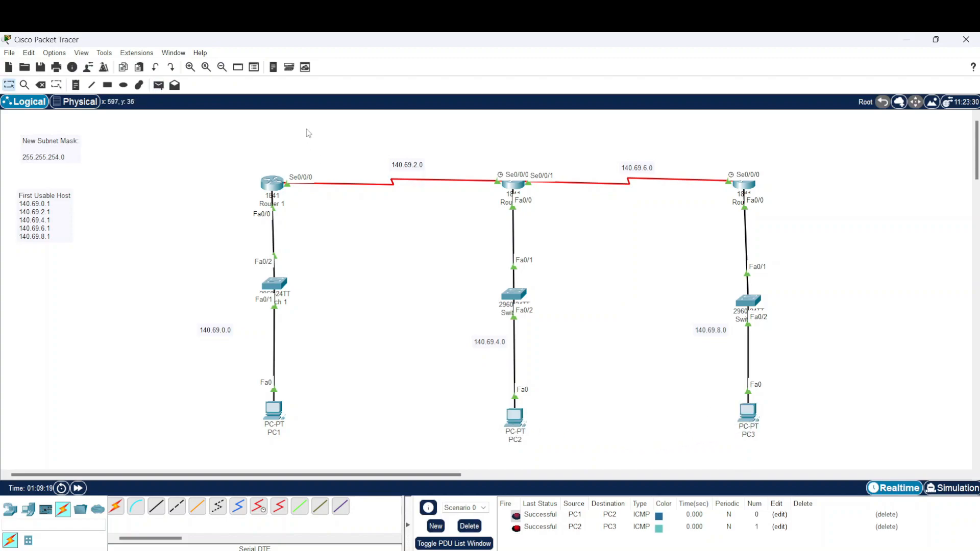
Test connectivity between the outer networks by sending a simple PDU from PC1 to PC3
left_click(175, 85)
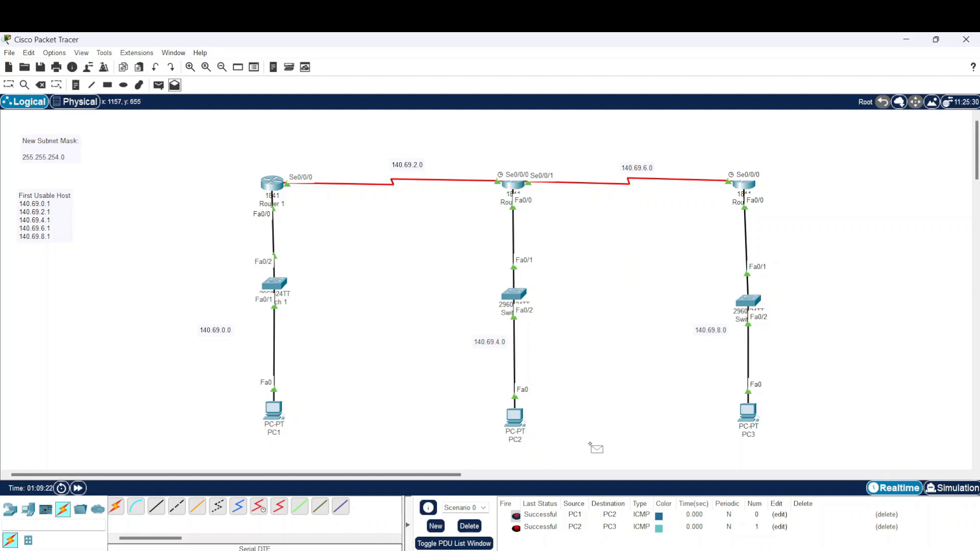
left_click(274, 410)
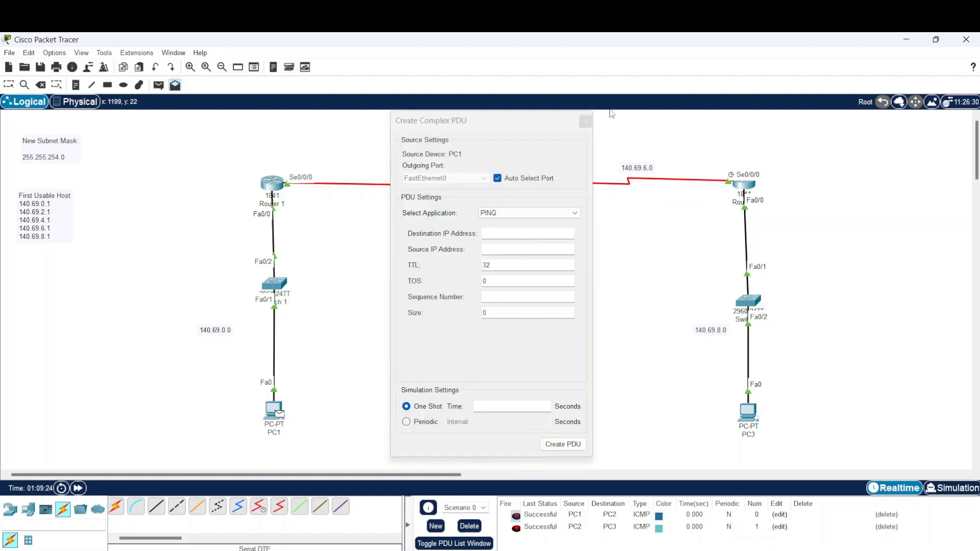
left_click(585, 121)
left_click(158, 85)
left_click(275, 412)
left_click(748, 412)
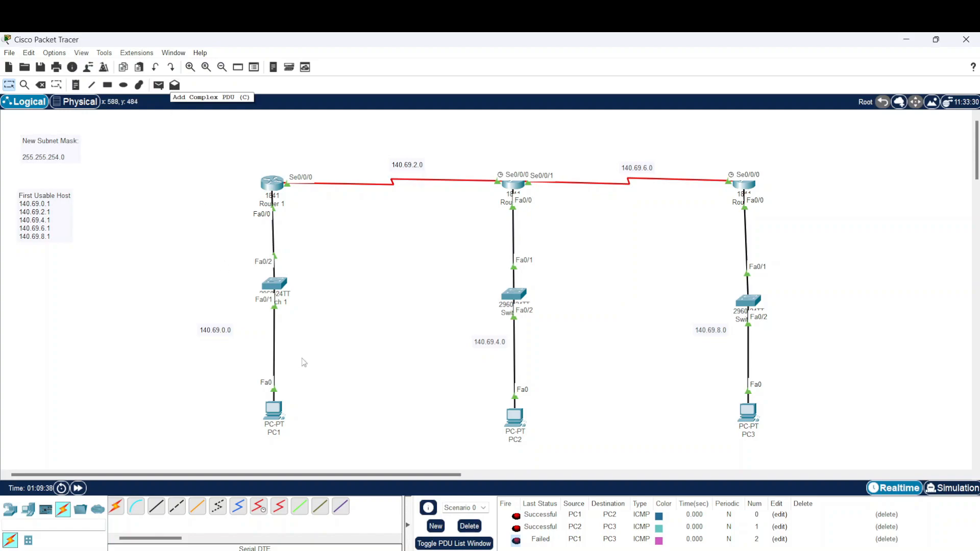
Send a simple PDU from Router 1 to PC2 and delete Scenario 0's test PDUs
left_click(161, 89)
left_click(284, 190)
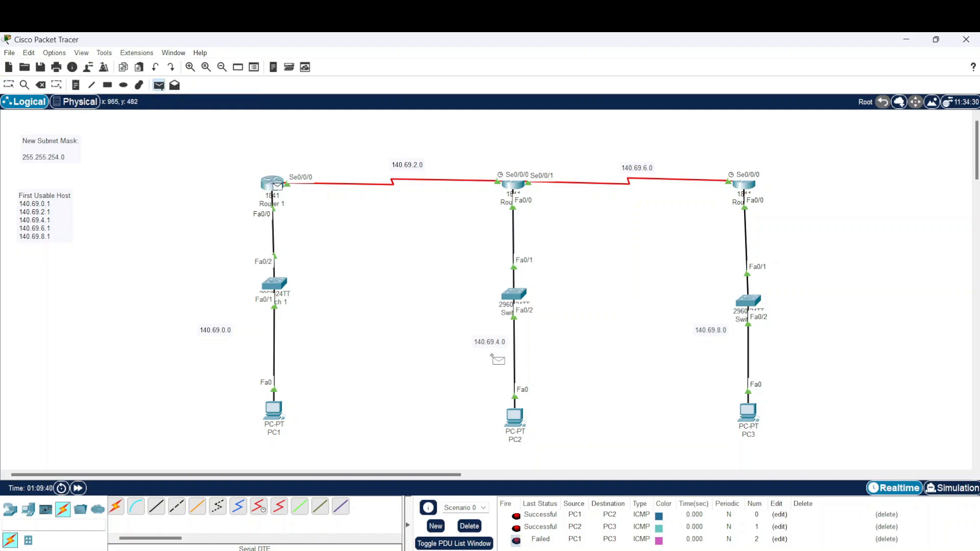
left_click(514, 417)
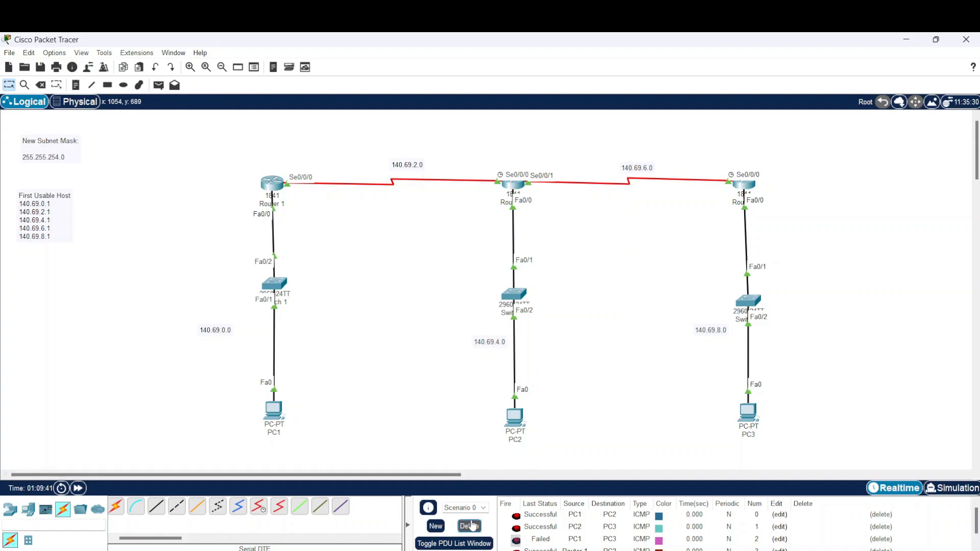
left_click(469, 526)
Test connectivity by sending simple PDUs from PC1 to Router 2 and from Router3 to PC1
left_click(159, 84)
left_click(278, 415)
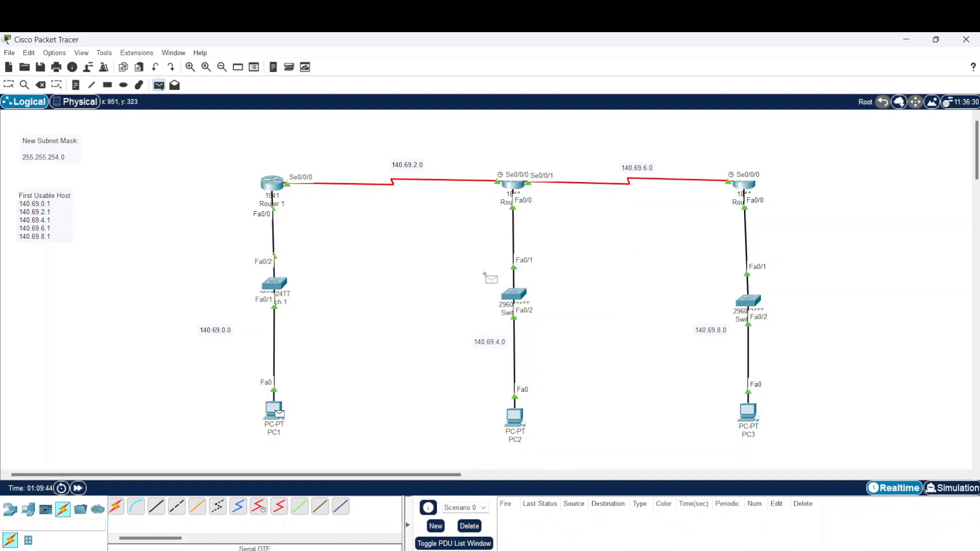
left_click(513, 184)
left_click(158, 85)
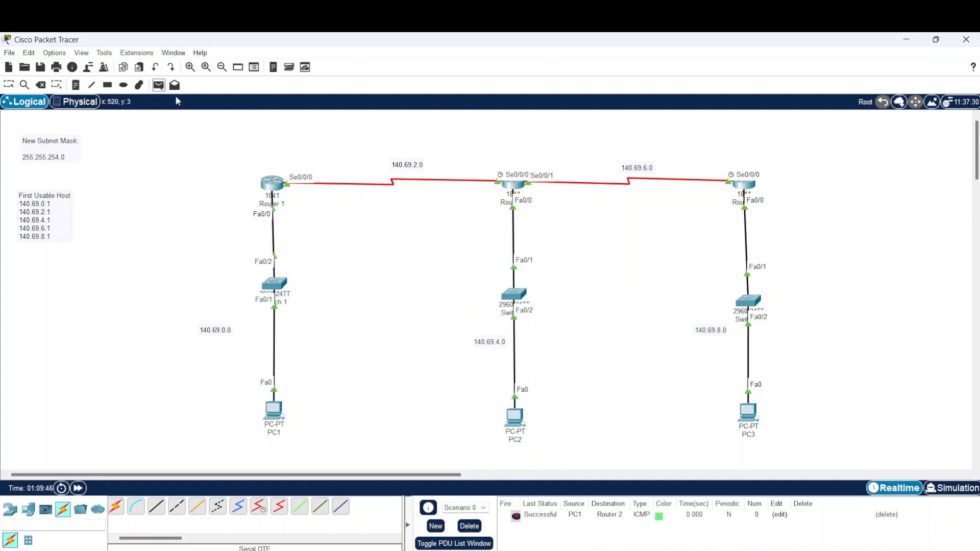
left_click(748, 185)
left_click(280, 415)
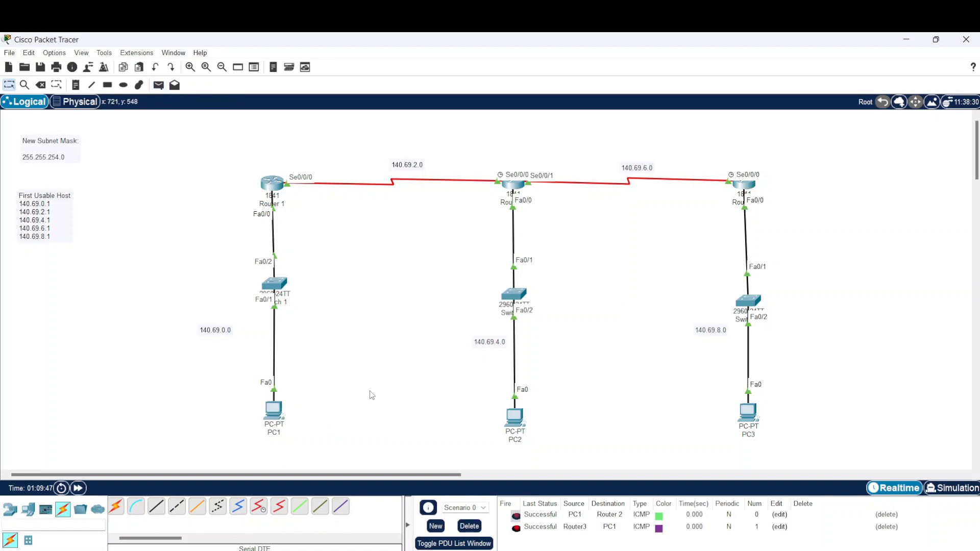
Test connectivity by sending a simple PDU from Router 1 to PC3
left_click(159, 85)
left_click(272, 184)
left_click(758, 423)
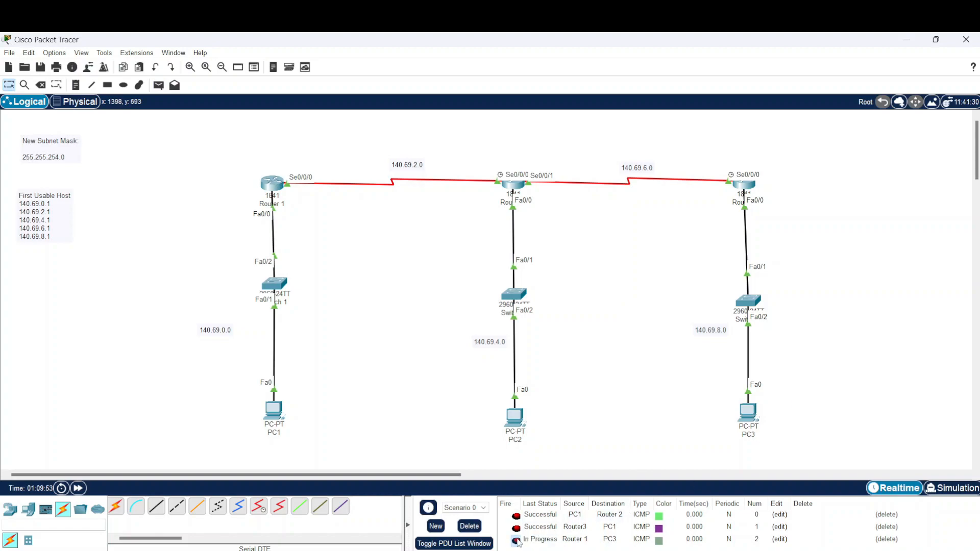
Delete Scenario 0's test PDUs and send a new simple PDU from Router3 to PC1
left_click(159, 85)
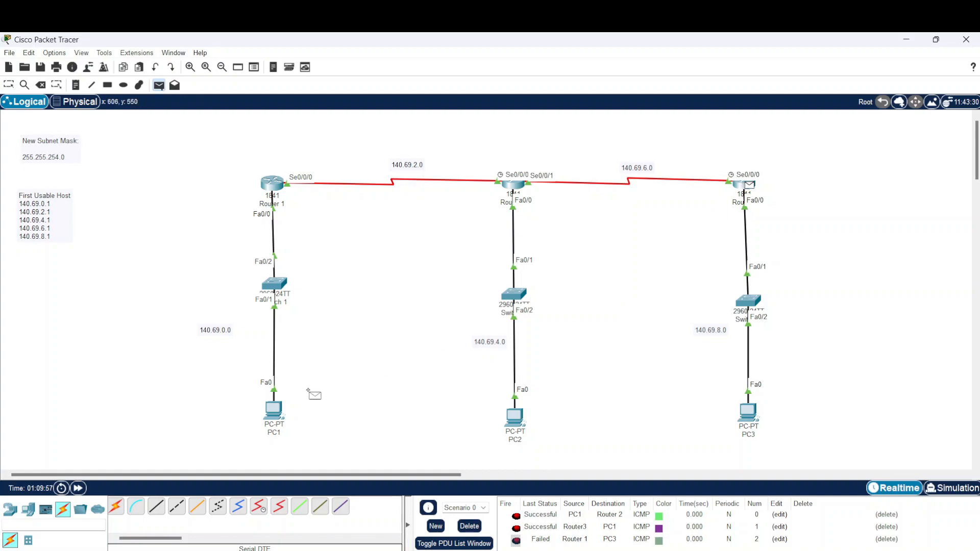
left_click(469, 526)
left_click(746, 185)
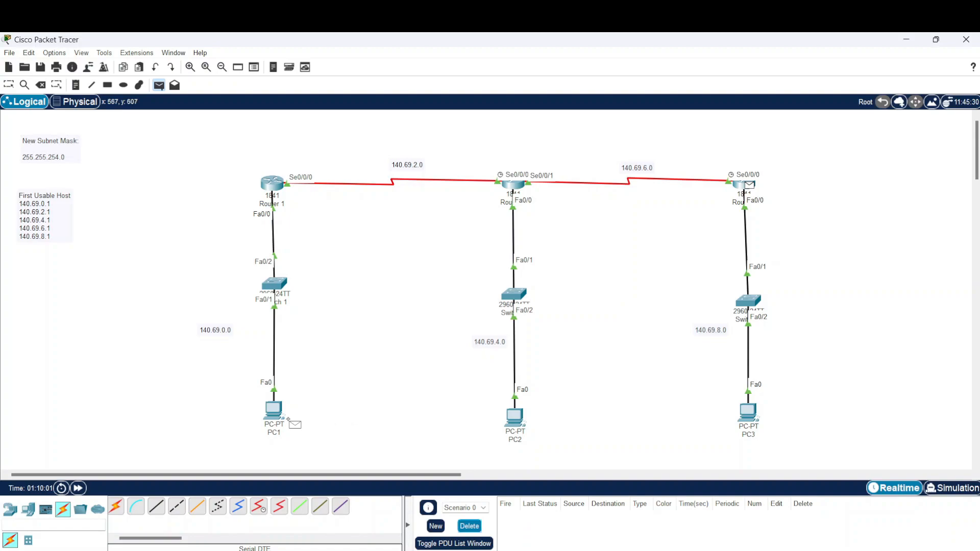
left_click(276, 421)
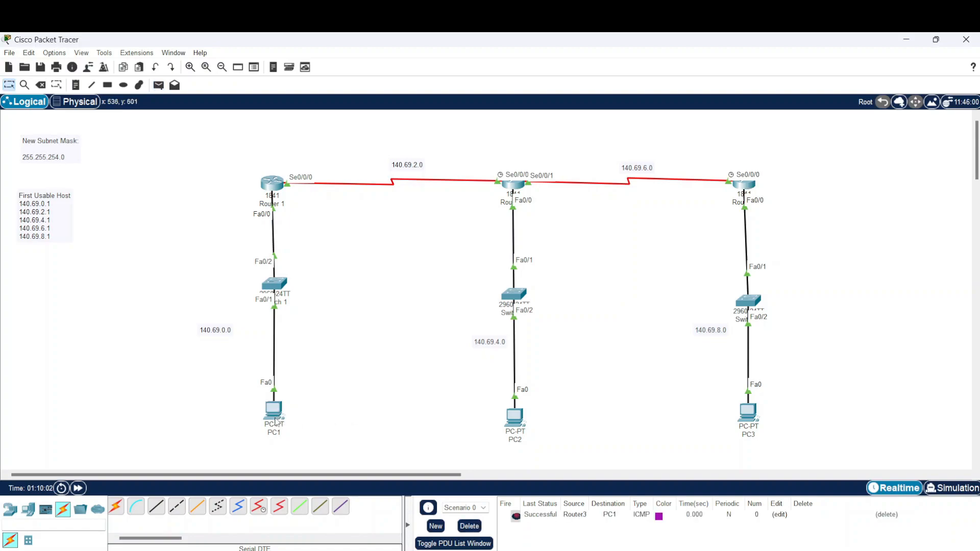
Send a simple PDU from PC1 to PC3 and fire it again to recheck the path
left_click(175, 84)
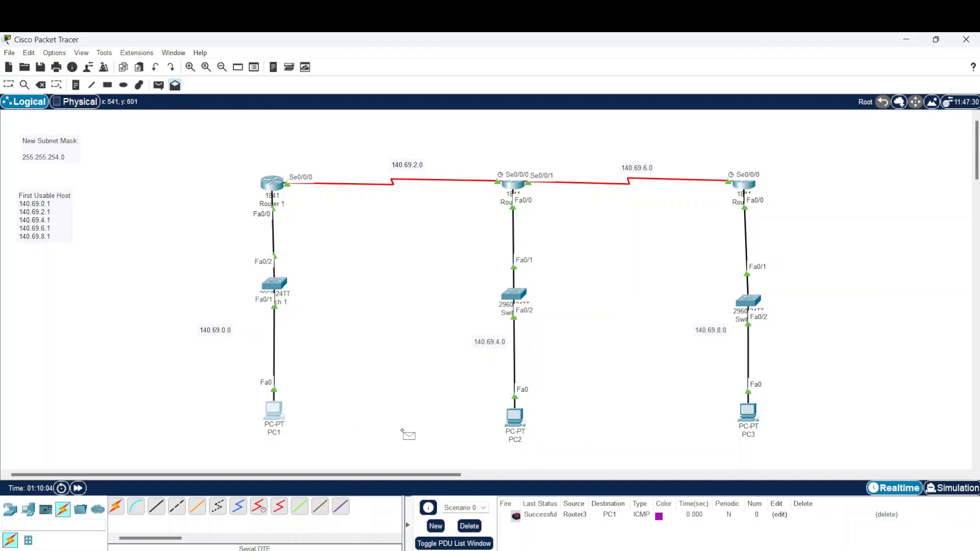
left_click(274, 411)
left_click(585, 121)
left_click(158, 84)
left_click(274, 405)
left_click(748, 410)
left_click(515, 529)
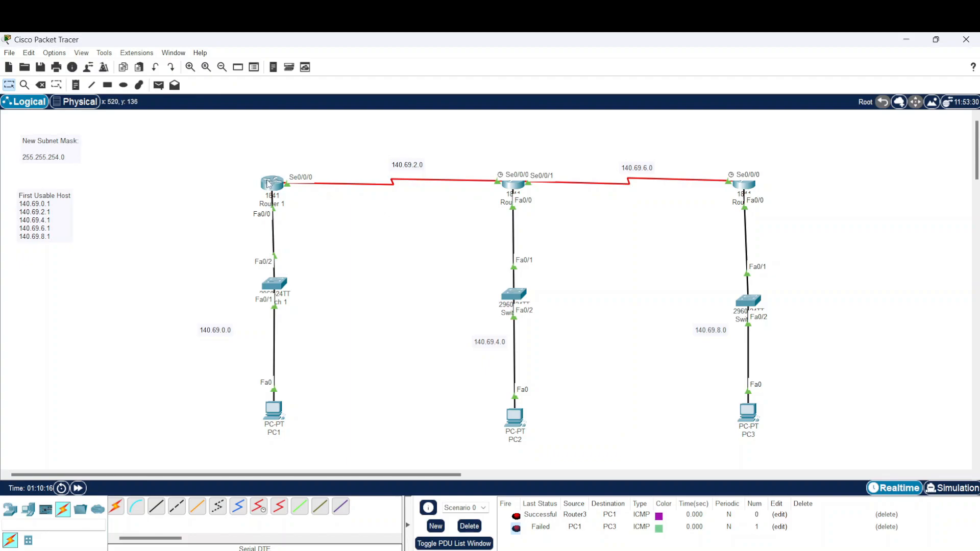
Add a static route on Router 1 to network 140.69.8.0 with mask 255.255.254.0 through se0/0/0
left_click_drag(676, 312, 739, 354)
left_click(271, 184)
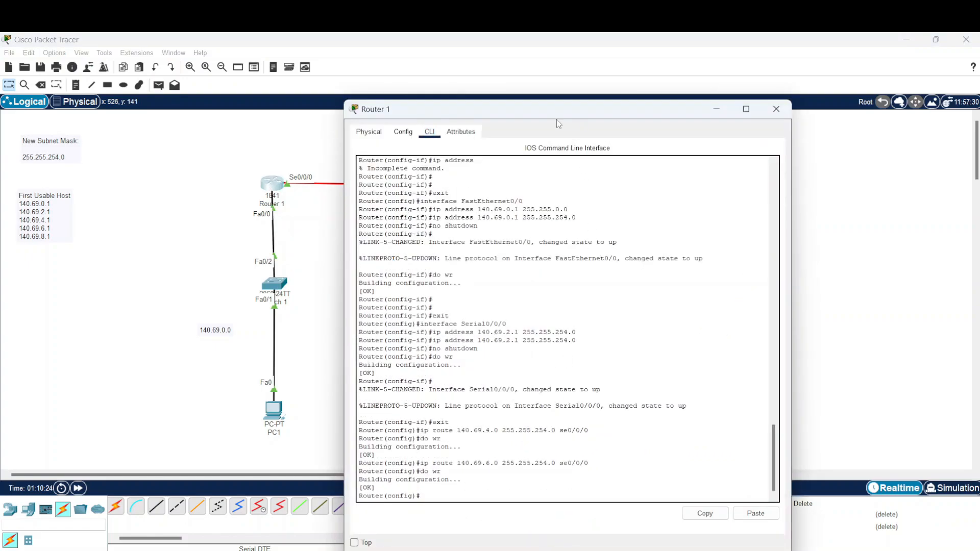
left_click_drag(559, 116, 411, 67)
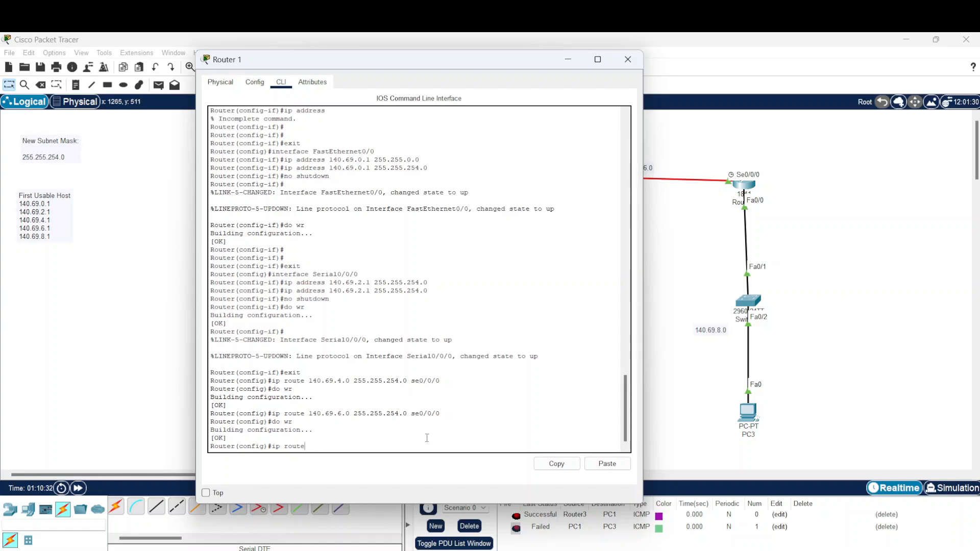
type("140.69.8.0 255.255.254.0 se0/0/")
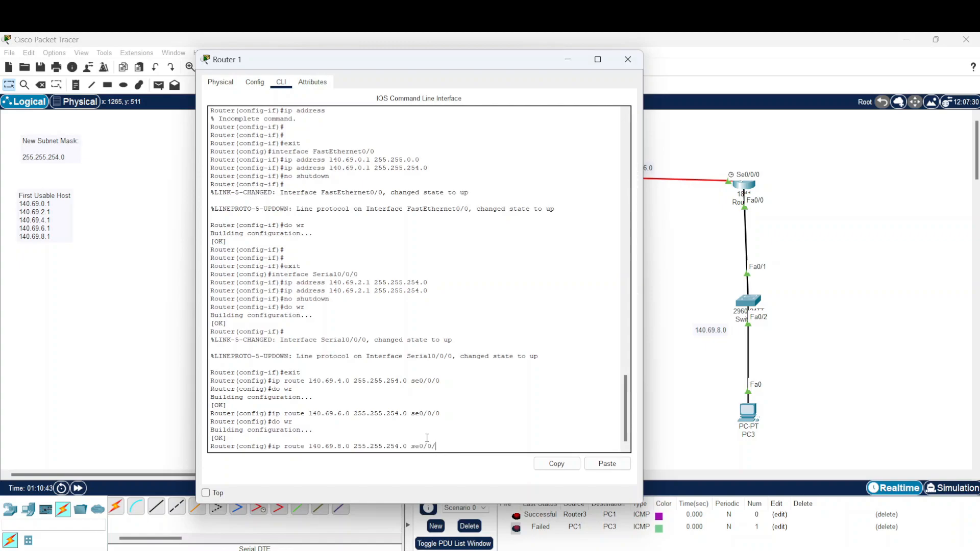
type("0")
key("Return")
Save the new 140.69.8.0 route to Router 1's configuration with "do wr" and close its window
type("do")
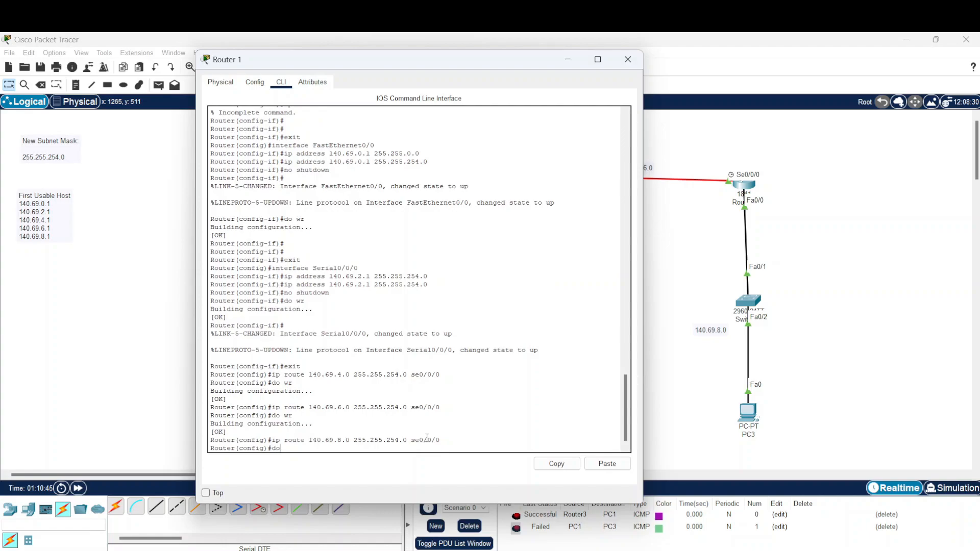
type(" wr")
key("Return")
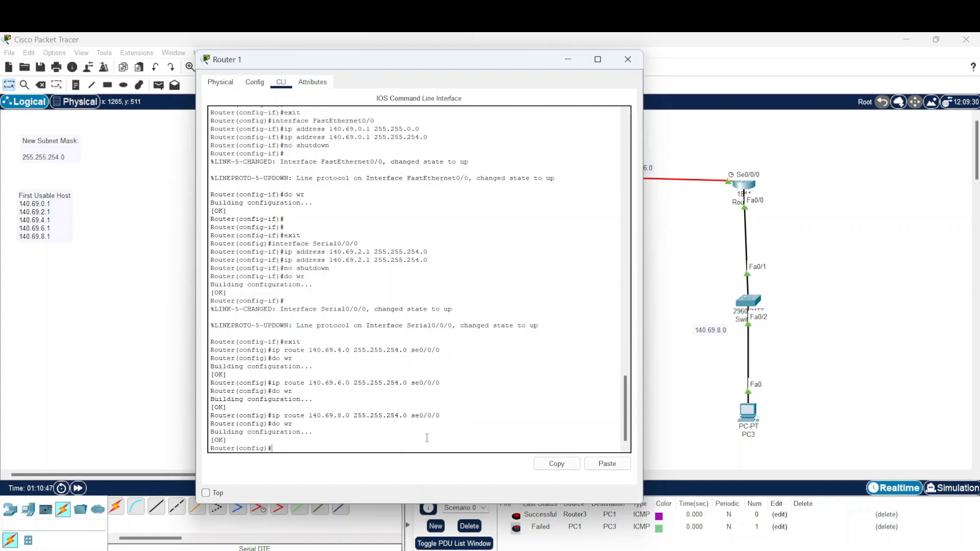
left_click(628, 56)
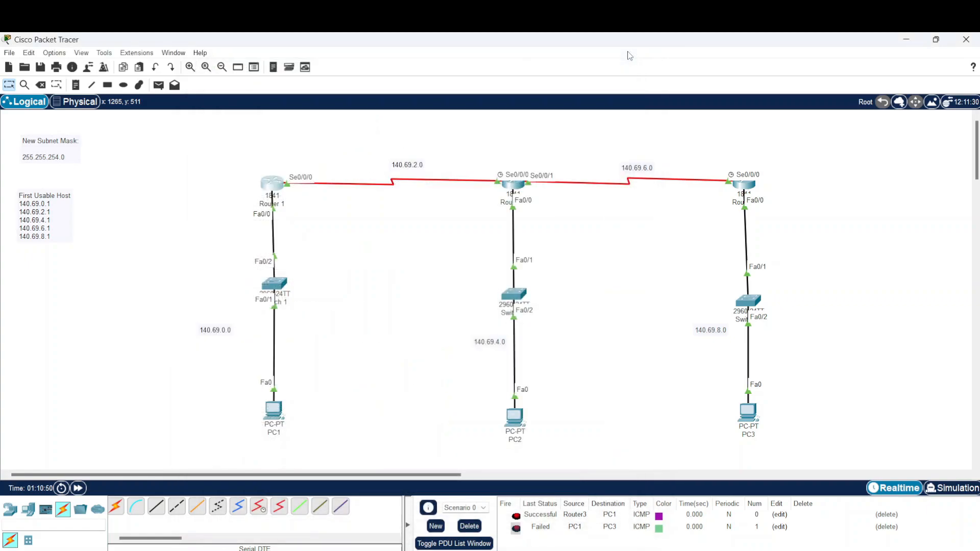
Retest the route to 140.69.8.0 by sending a simple PDU from PC1 to PC3
left_click(161, 87)
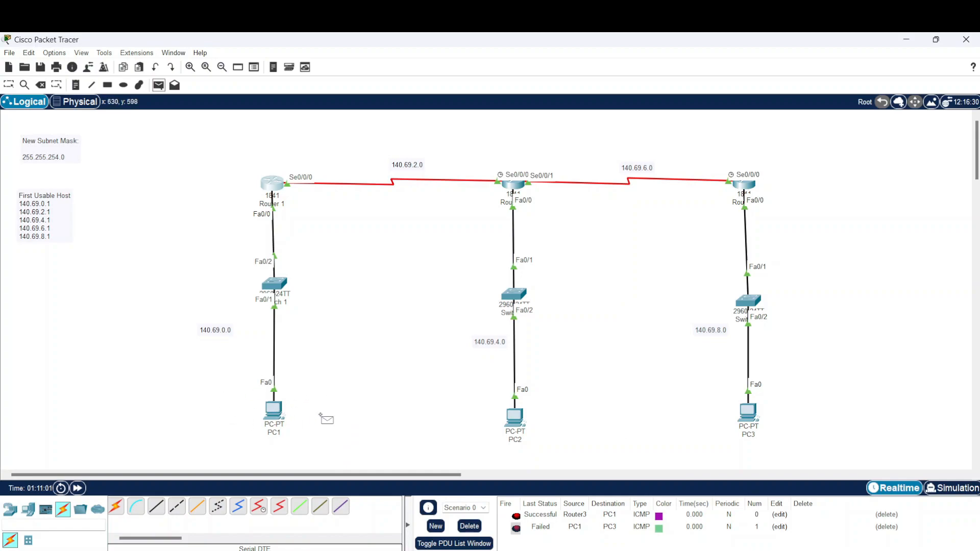
left_click(270, 411)
left_click(748, 410)
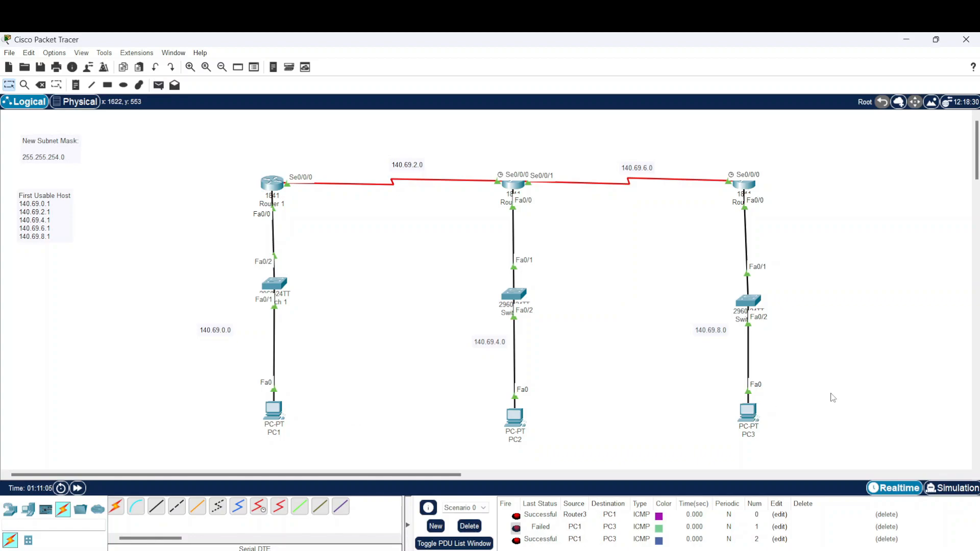
Delete Scenario 0's test PDUs and send a simple PDU from PC3 to PC1
left_click(469, 527)
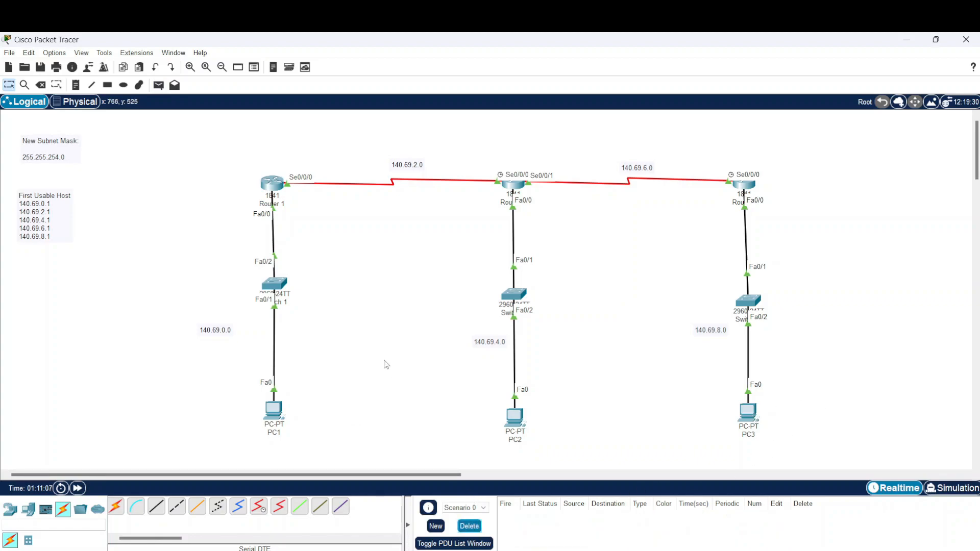
left_click(175, 85)
left_click(748, 411)
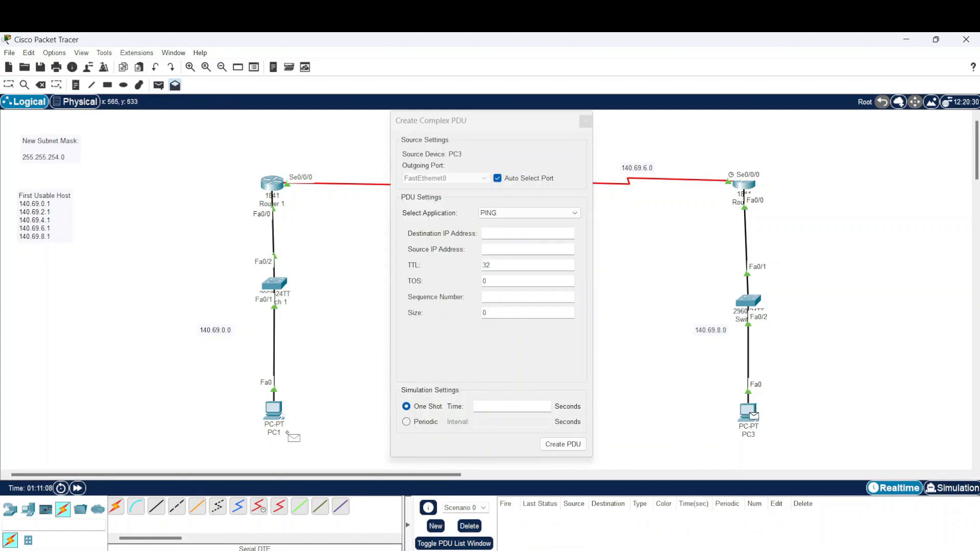
left_click(159, 85)
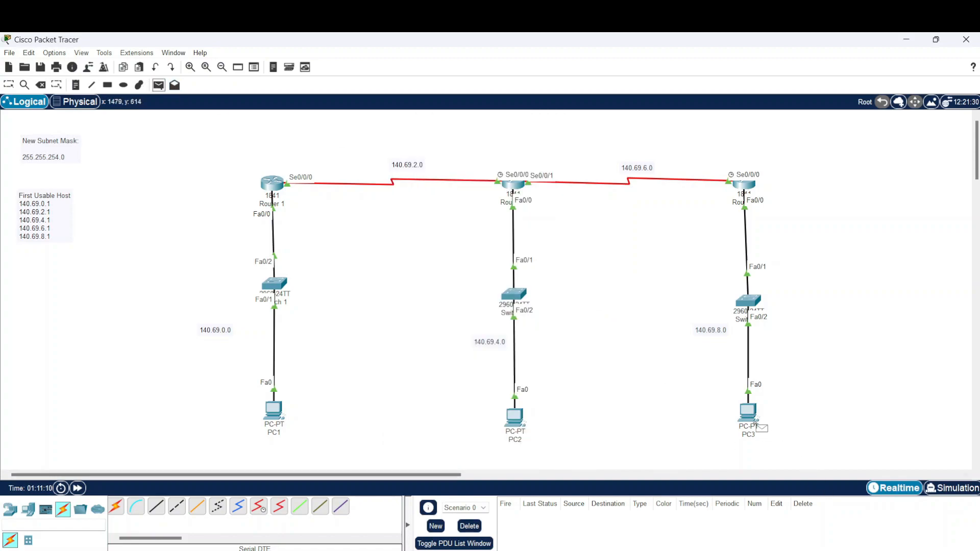
left_click(276, 413)
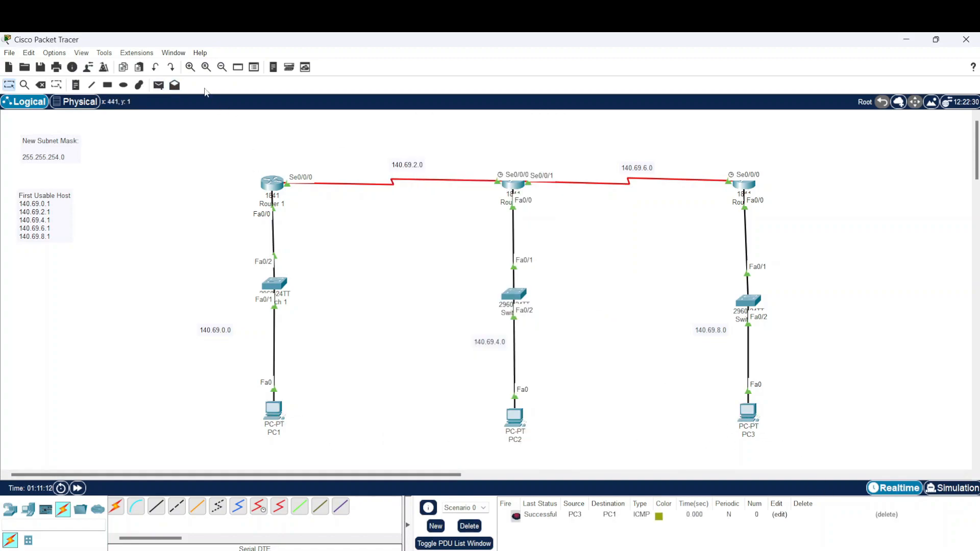
Send simple PDUs from Router 1 to PC3 and to Router 3, and delete Scenario 0's test PDUs
left_click(159, 85)
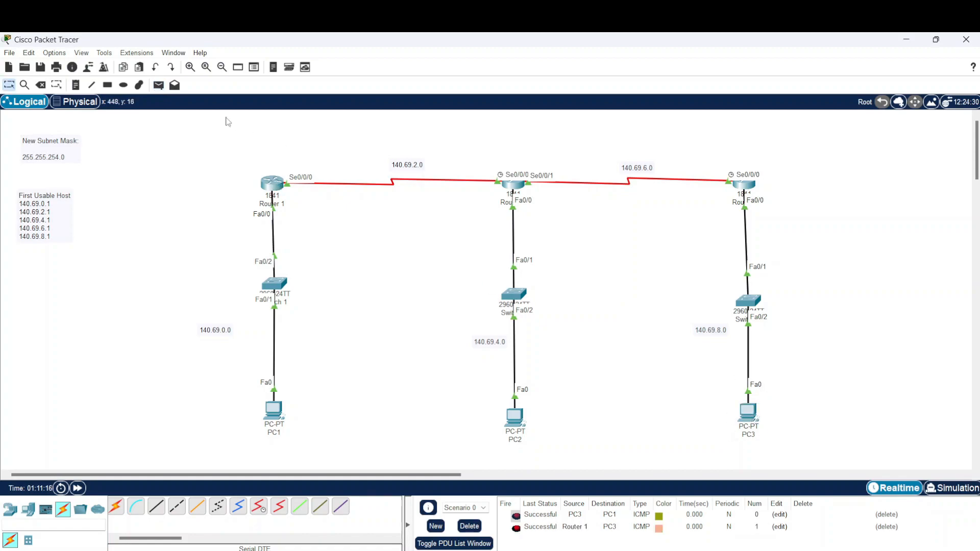
left_click(159, 84)
left_click(272, 188)
left_click(750, 182)
left_click(469, 526)
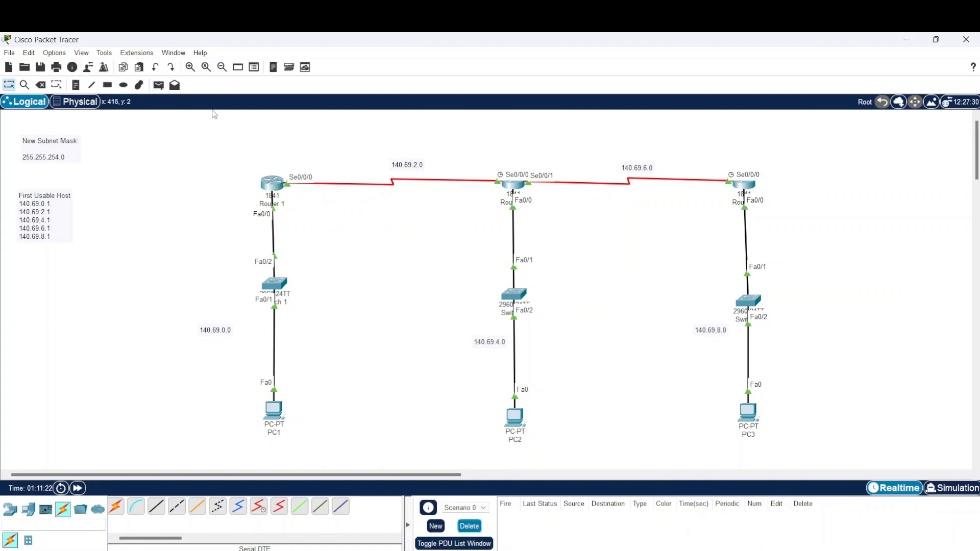
Test connectivity with one simple PDU from Router 2 to PC1 and another from PC1 to PC2
left_click(160, 86)
left_click(514, 188)
left_click(275, 411)
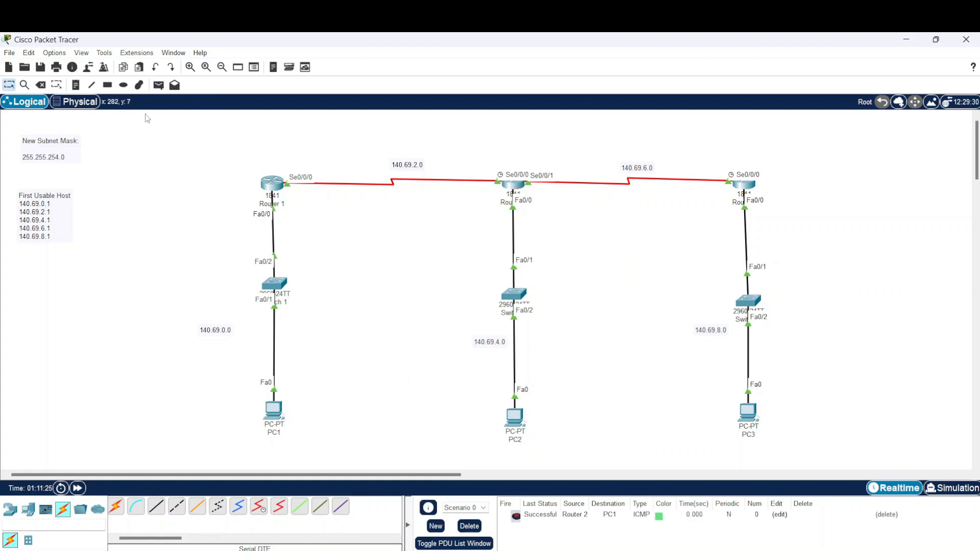
left_click(158, 86)
left_click(284, 414)
left_click(514, 420)
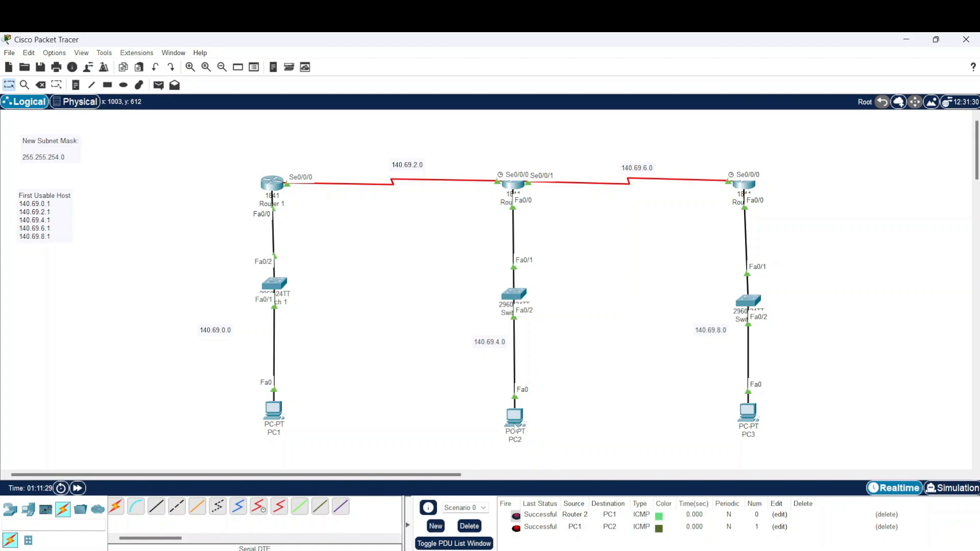
Send a simple PDU from PC1 to PC3 to test the route between their subnets
left_click(159, 85)
left_click(271, 411)
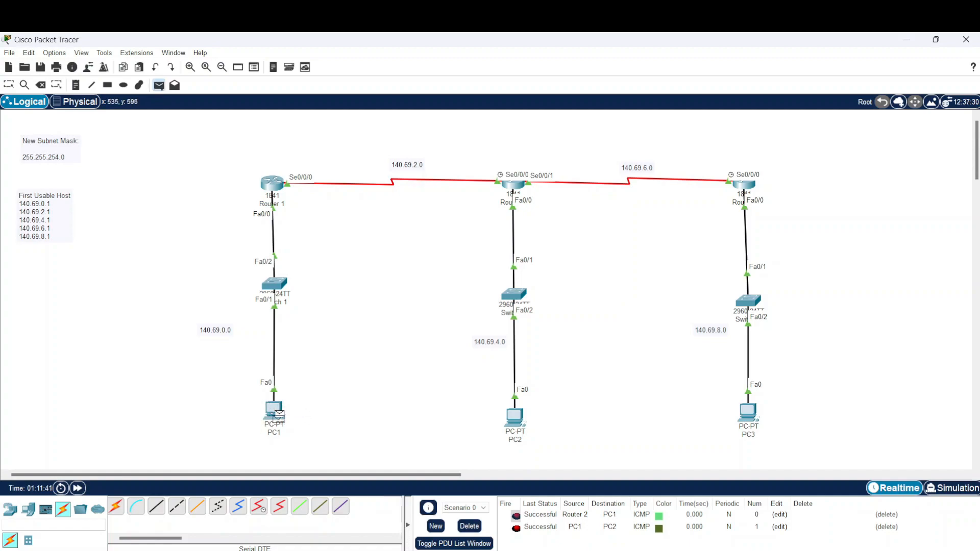
left_click(757, 419)
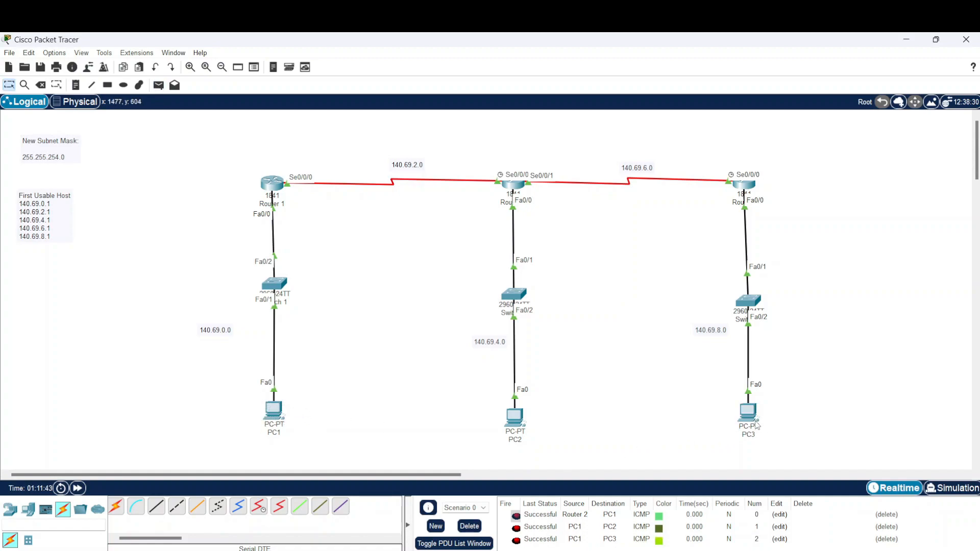
left_click_drag(702, 312, 730, 354)
mouse_move(266, 182)
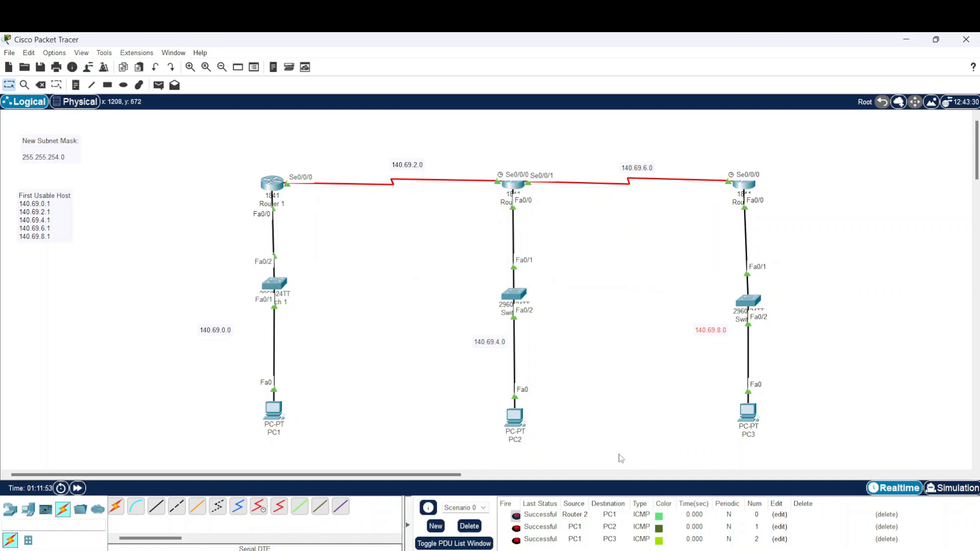